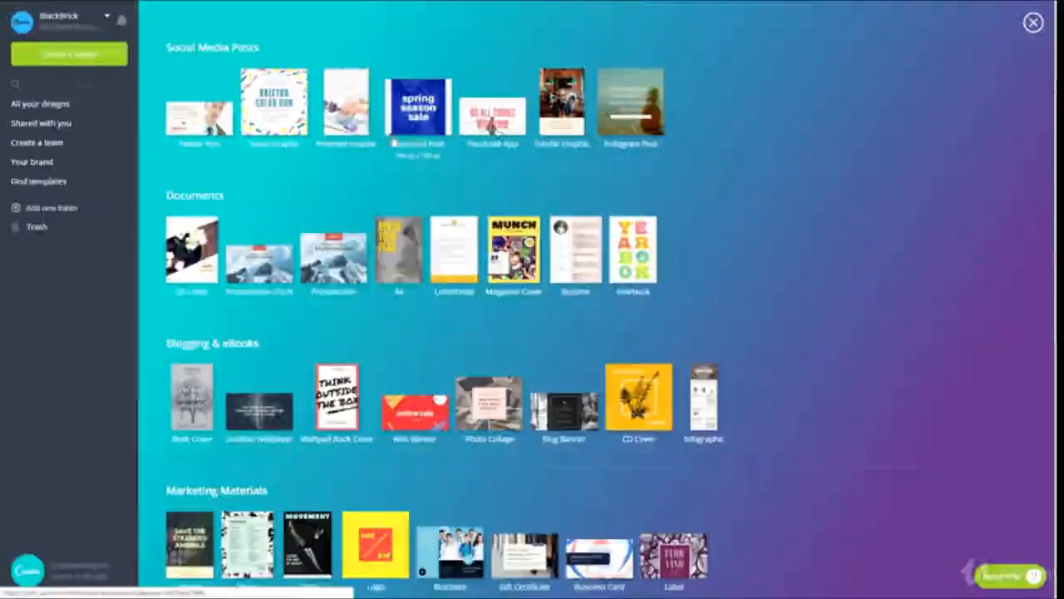
Create a new Facebook Post design from the Social Media Posts category
scroll(534, 145, "up", 1)
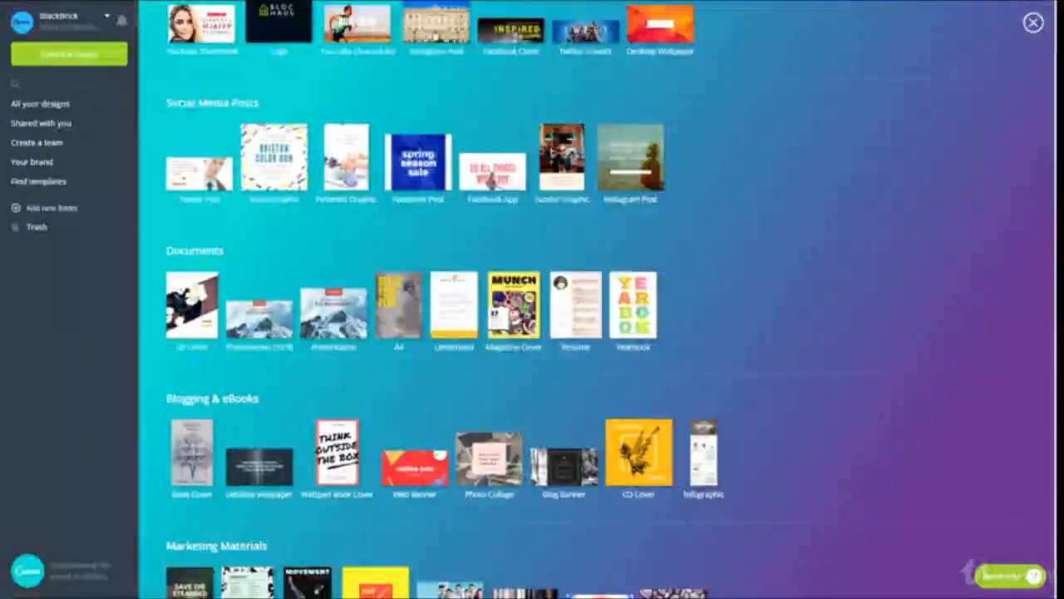
scroll(534, 145, "up", 2)
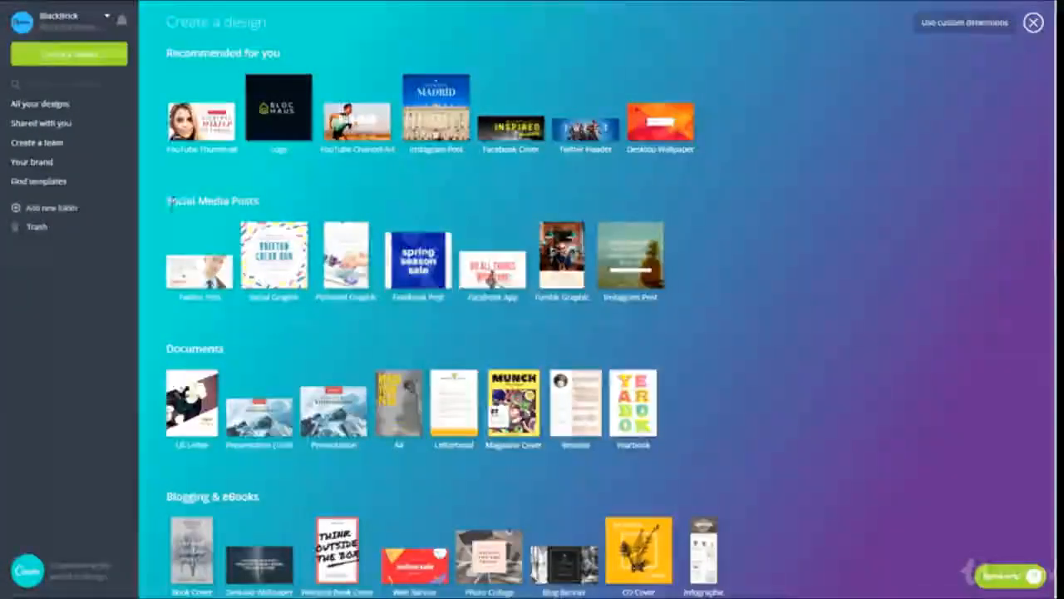
triple_click(212, 201)
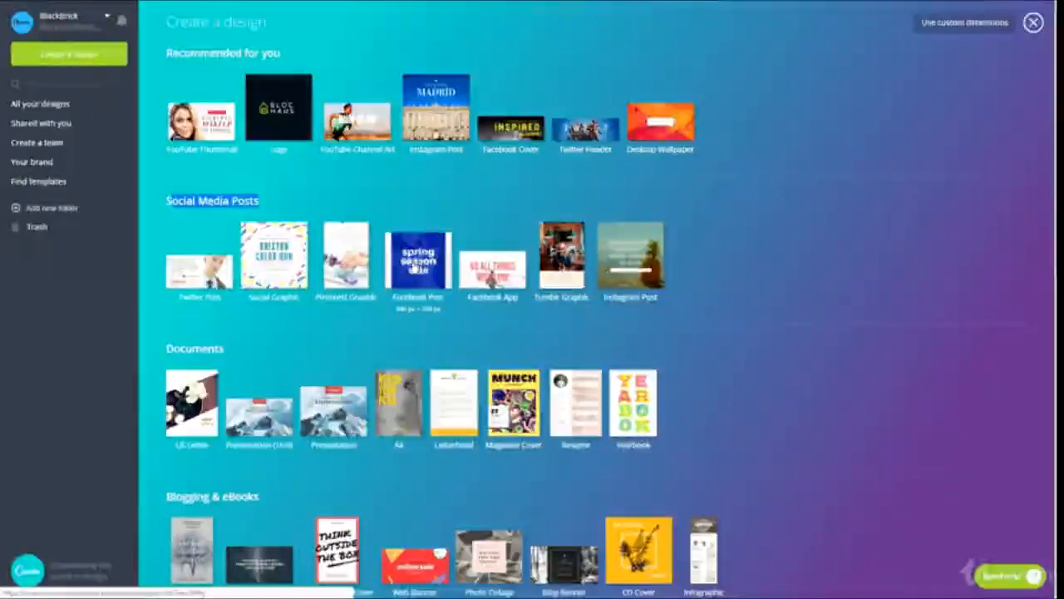
left_click(418, 263)
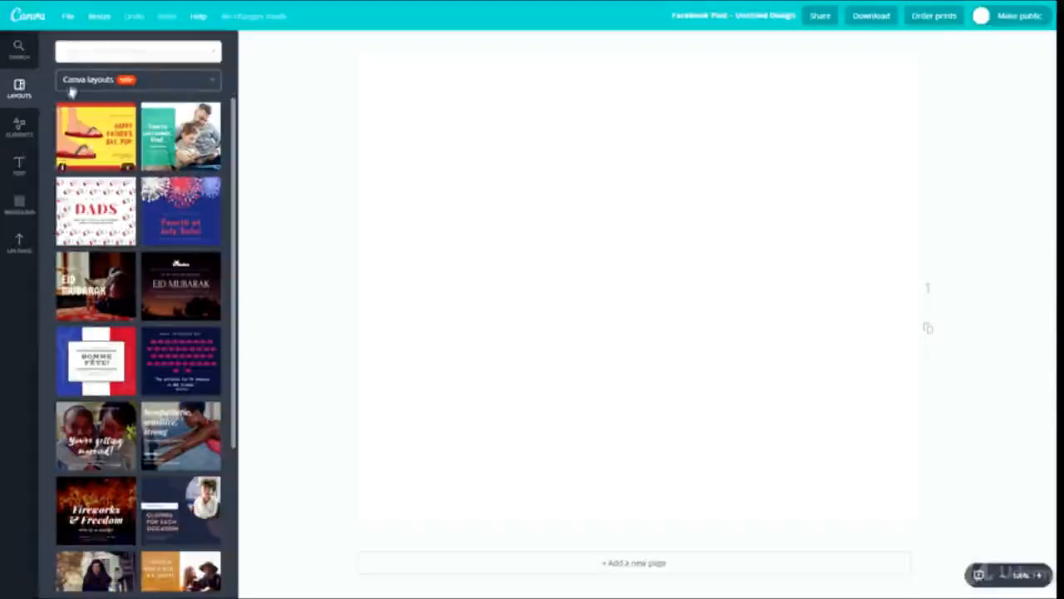
Browse the Canva layouts for Facebook posts to examine the available designs, including those marked free
scroll(125, 391, "down", 3)
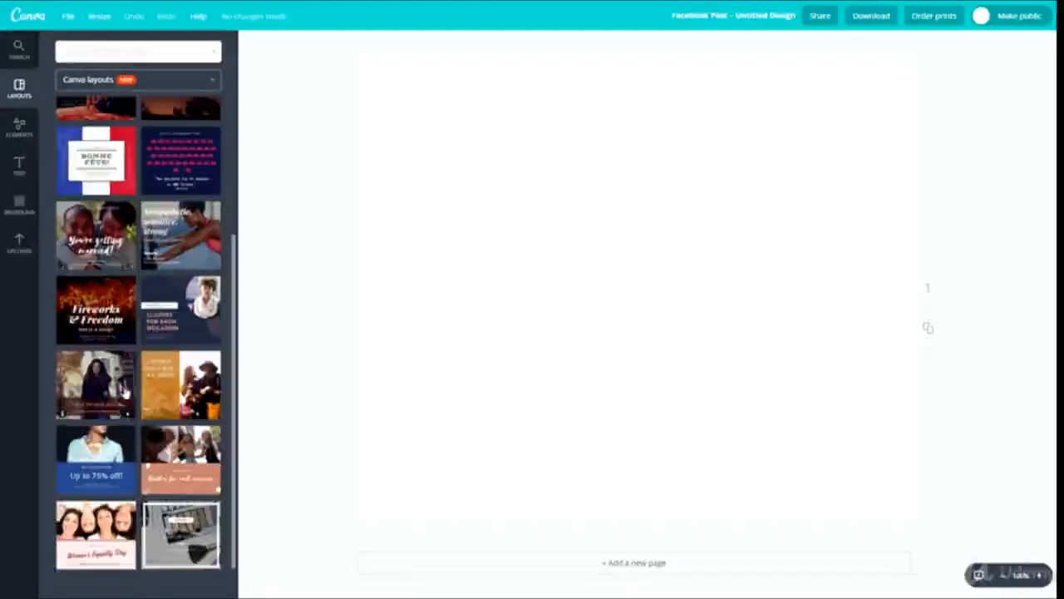
scroll(141, 353, "down", 4)
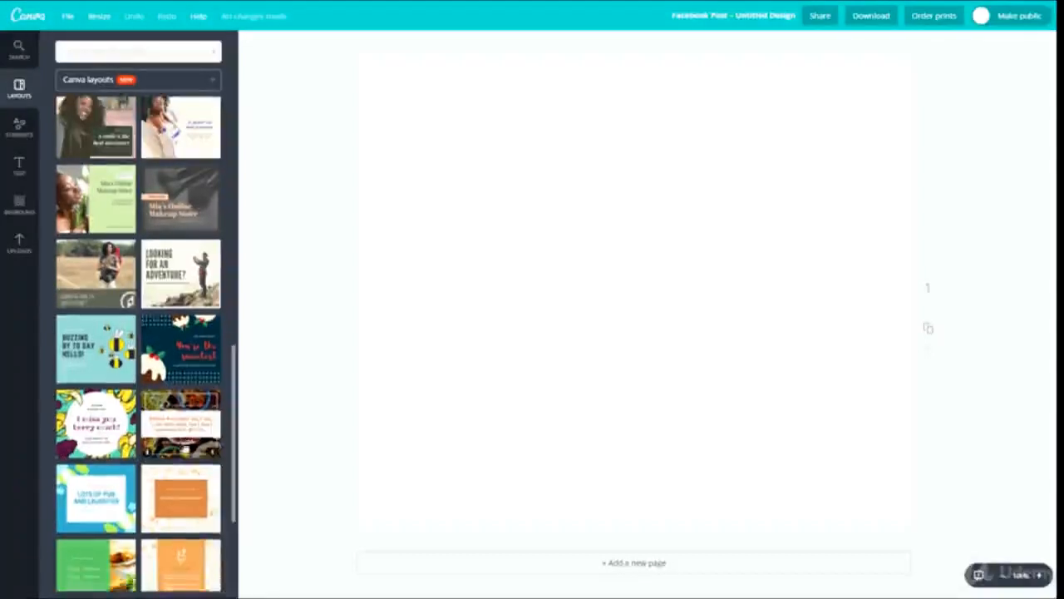
scroll(117, 452, "down", 1)
scroll(111, 452, "down", 2)
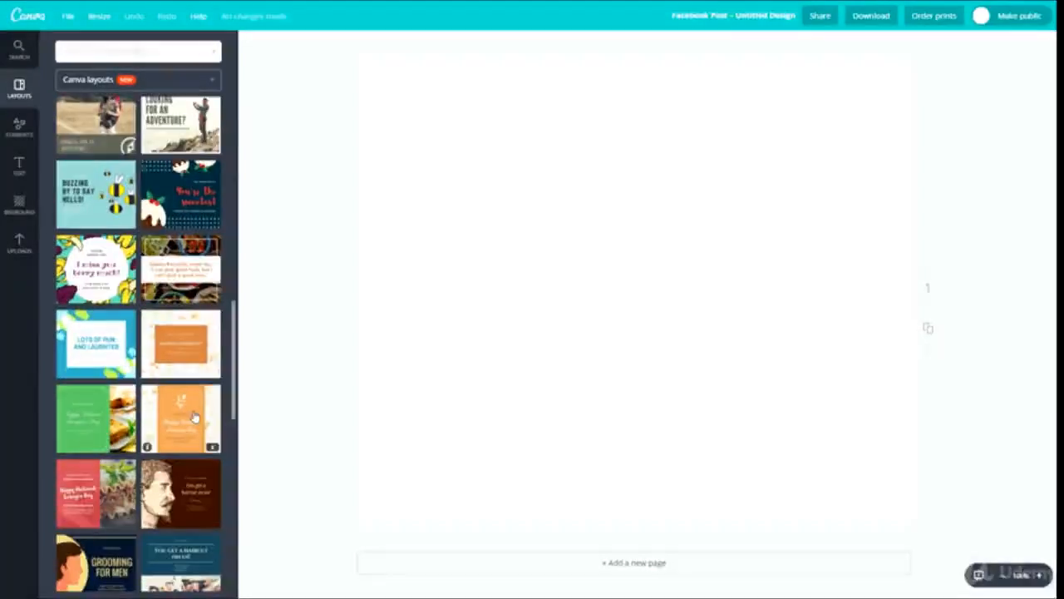
scroll(193, 417, "down", 1)
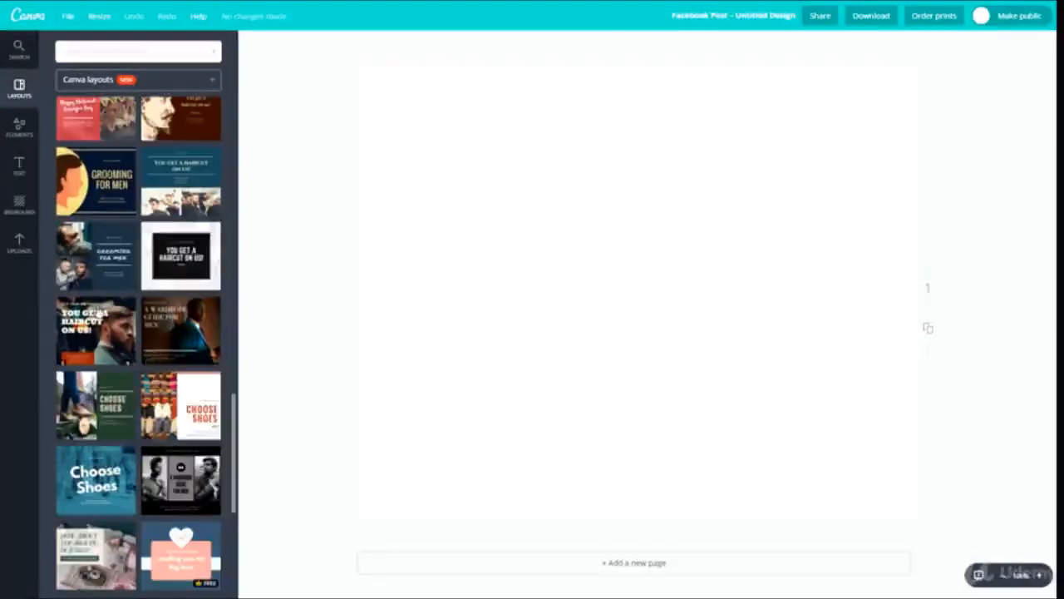
scroll(84, 462, "down", 2)
scroll(75, 456, "down", 2)
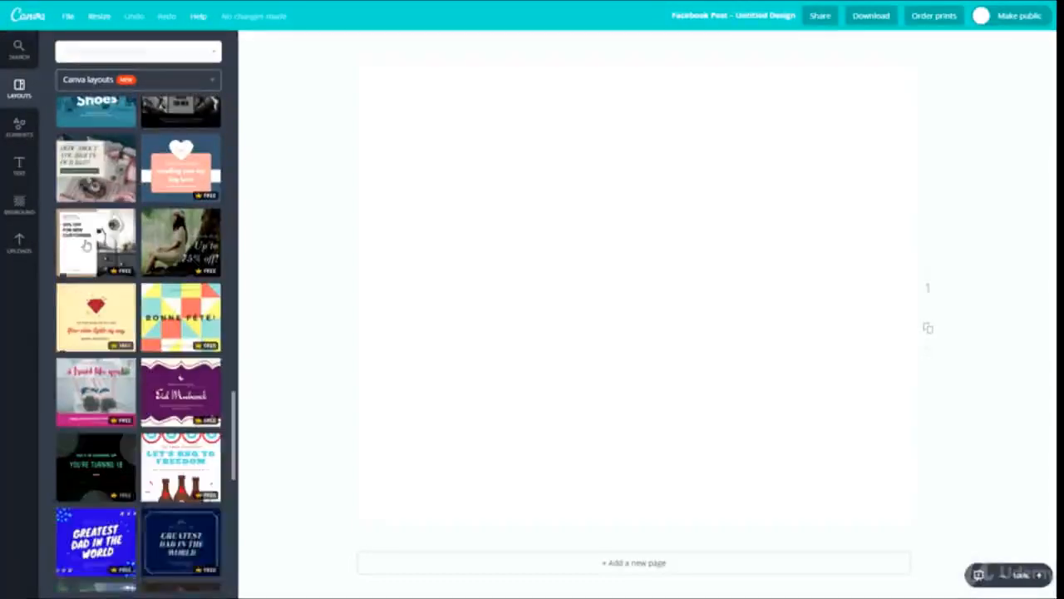
scroll(146, 392, "down", 1)
scroll(131, 252, "up", 8)
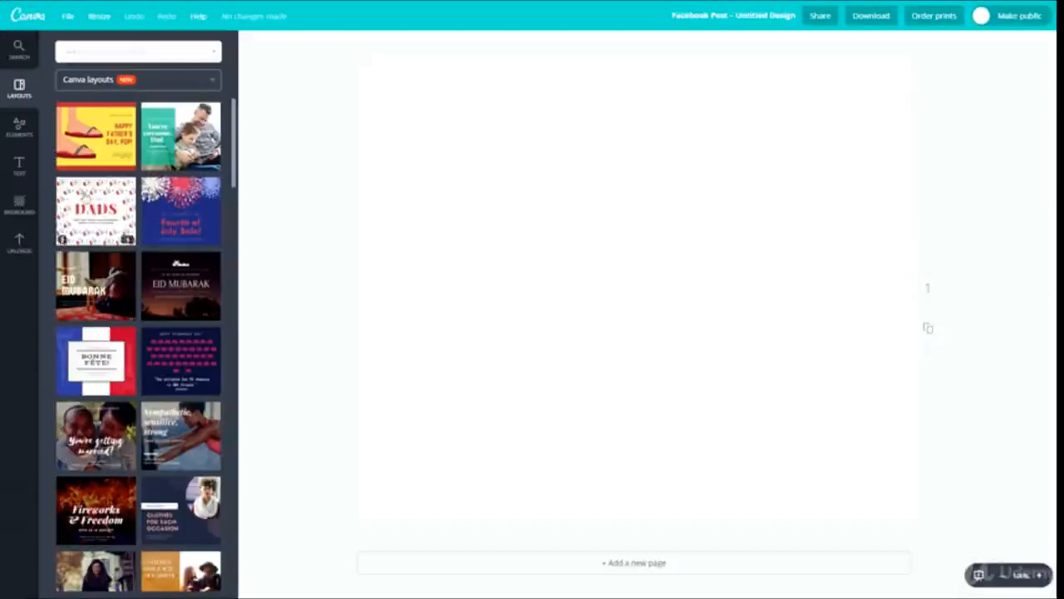
scroll(131, 260, "down", 15)
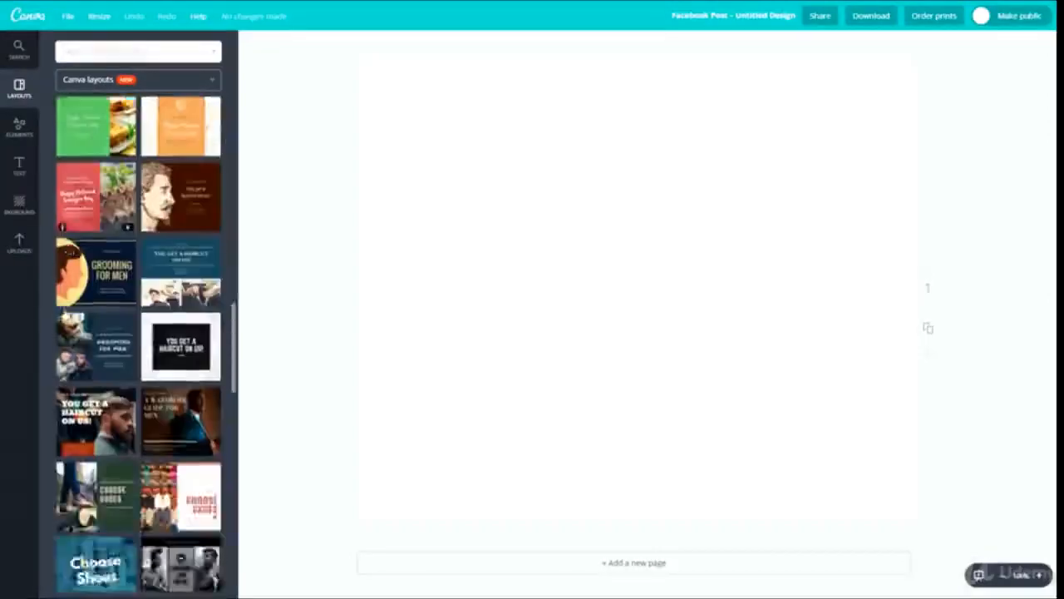
scroll(127, 173, "down", 8)
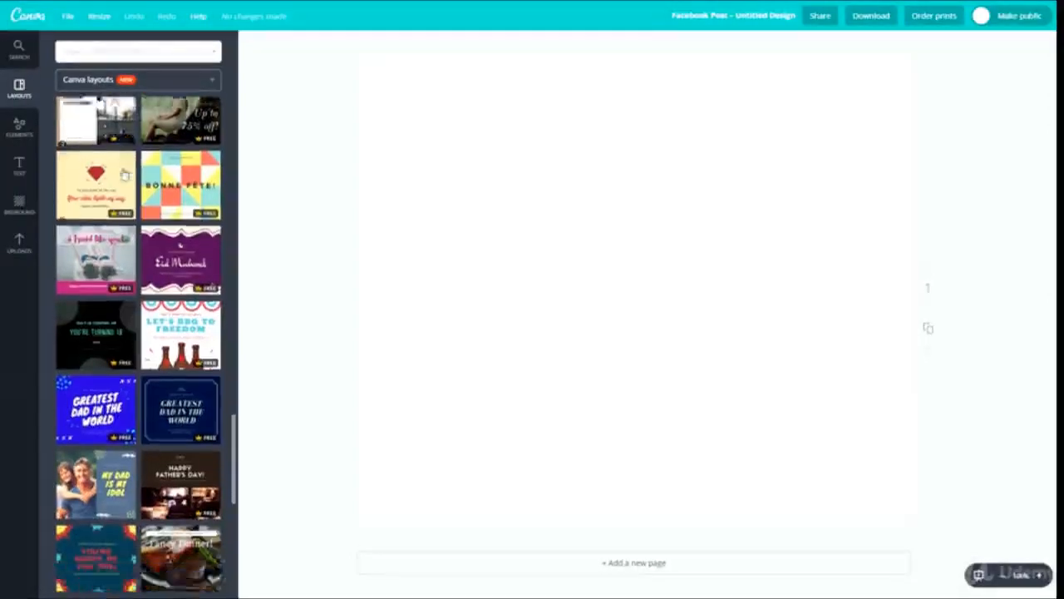
scroll(127, 172, "up", 2)
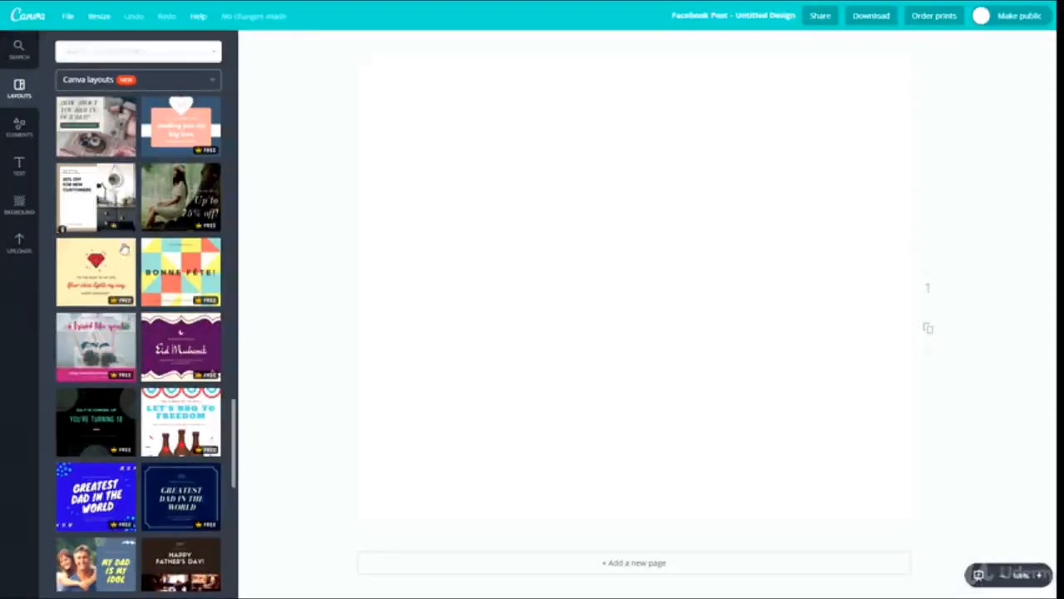
scroll(109, 341, "down", 1)
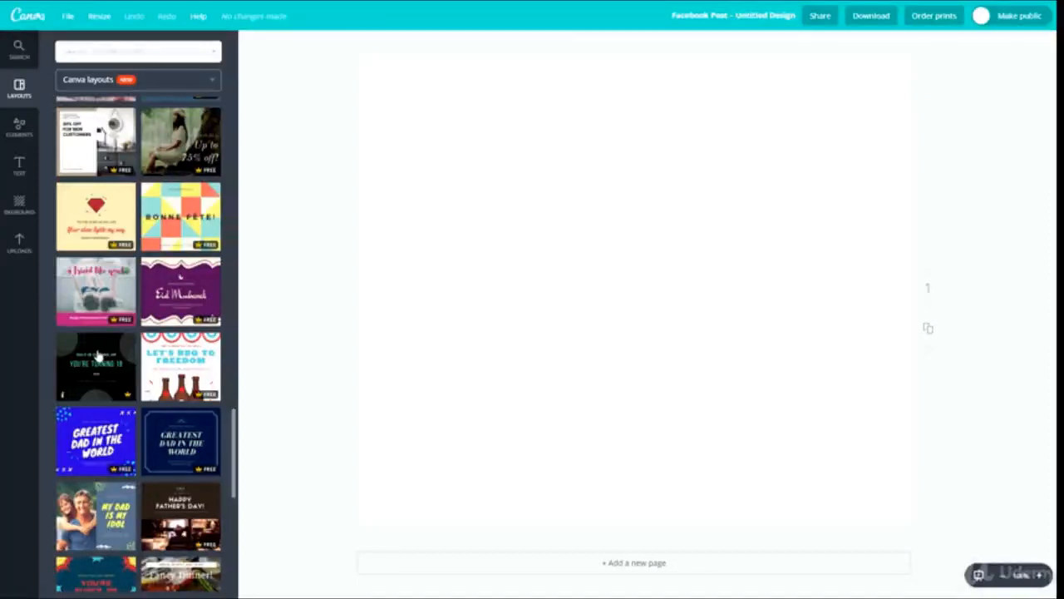
scroll(98, 358, "down", 4)
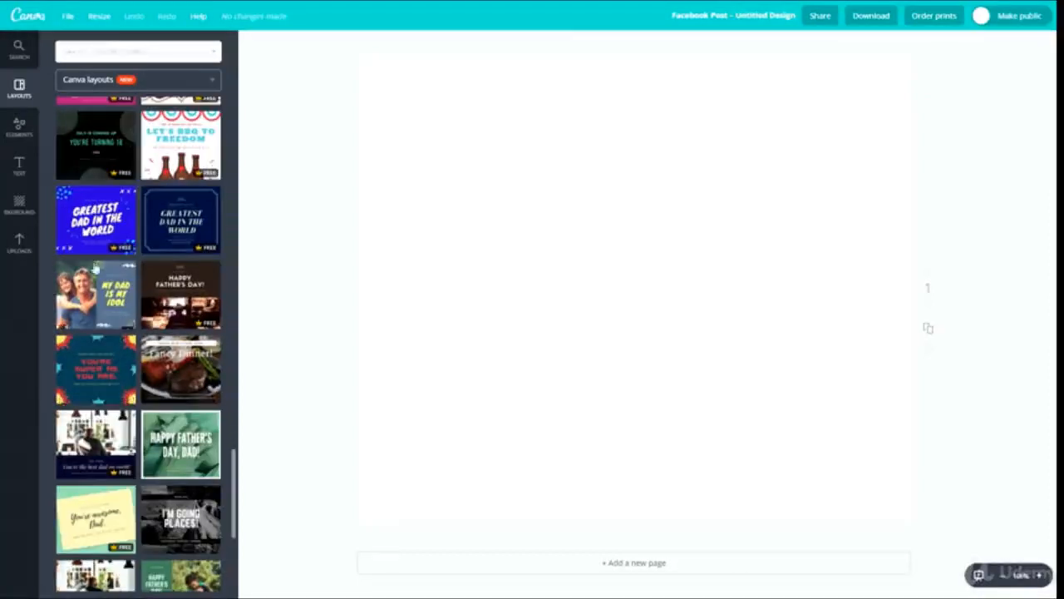
scroll(103, 347, "down", 6)
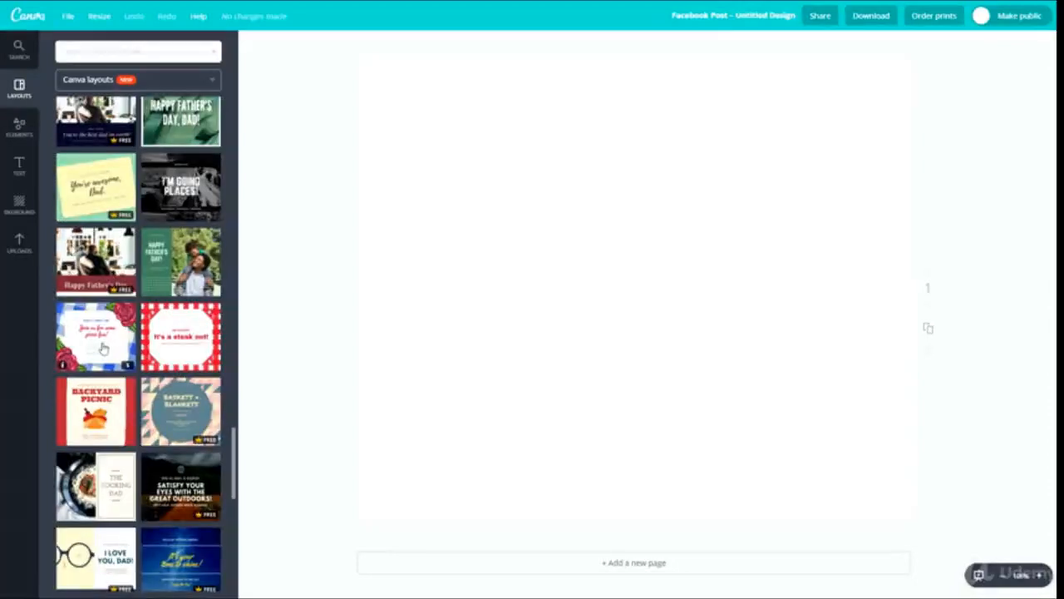
scroll(131, 297, "down", 5)
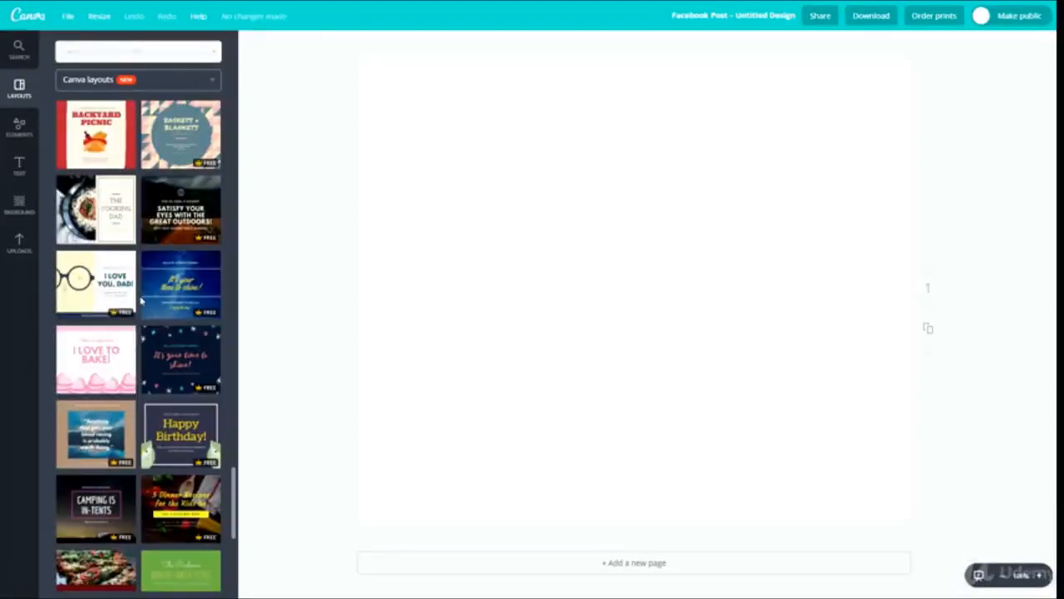
scroll(142, 304, "down", 3)
scroll(134, 289, "down", 3)
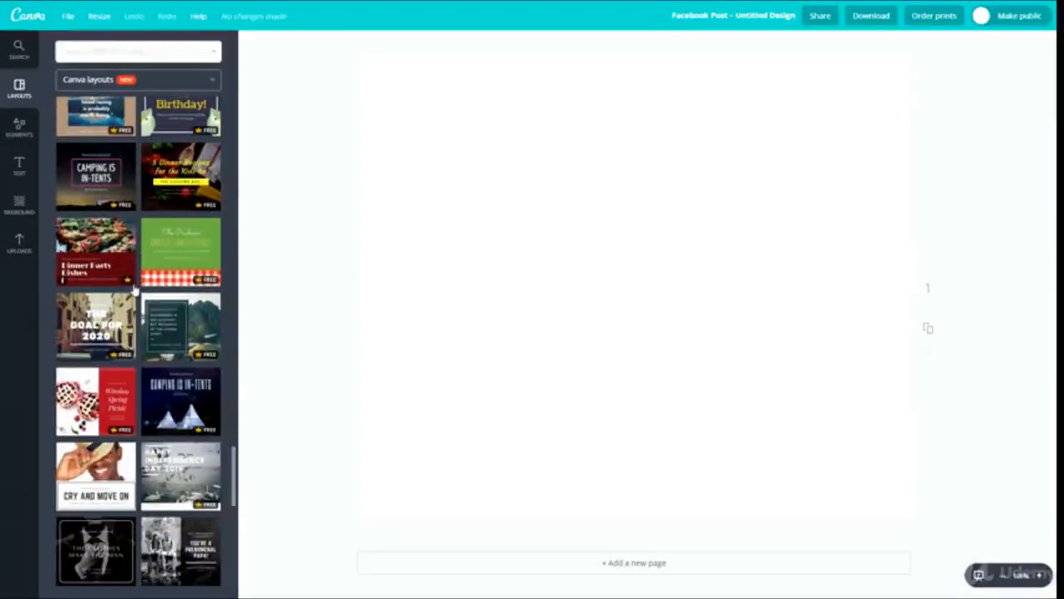
scroll(133, 287, "down", 4)
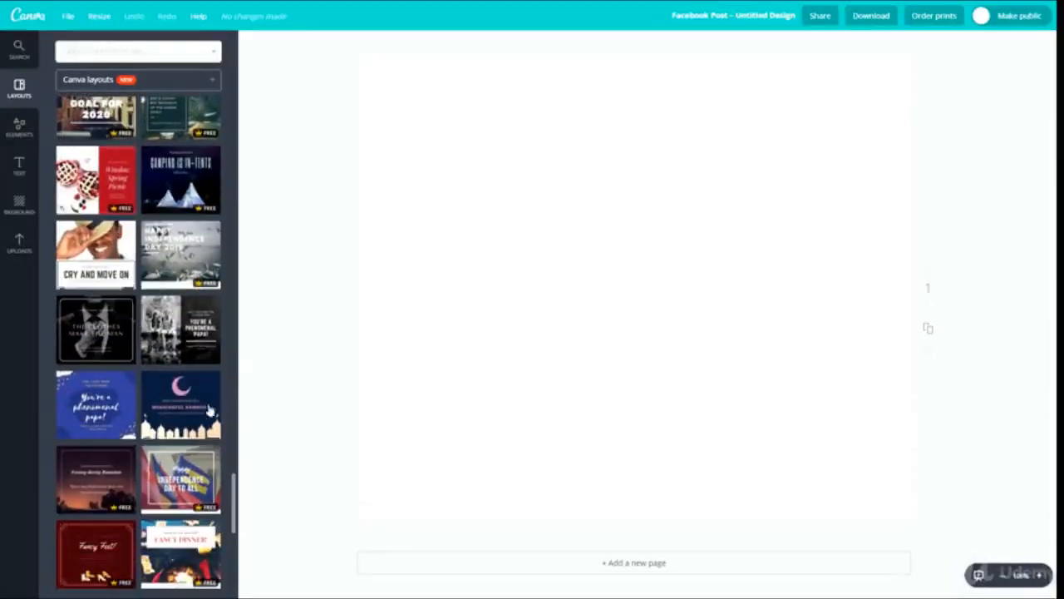
scroll(194, 408, "down", 7)
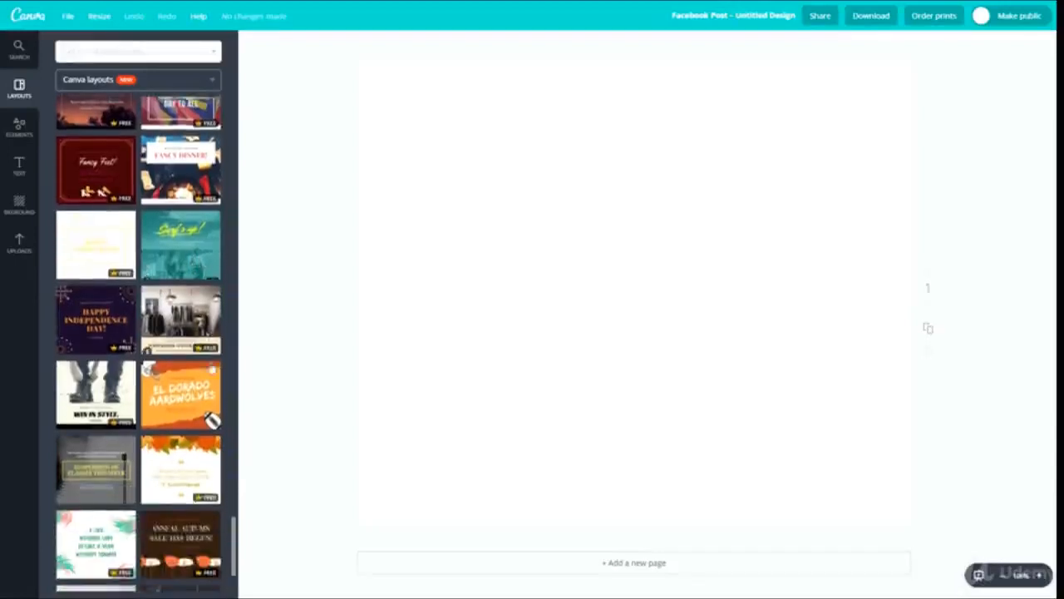
scroll(190, 363, "down", 1)
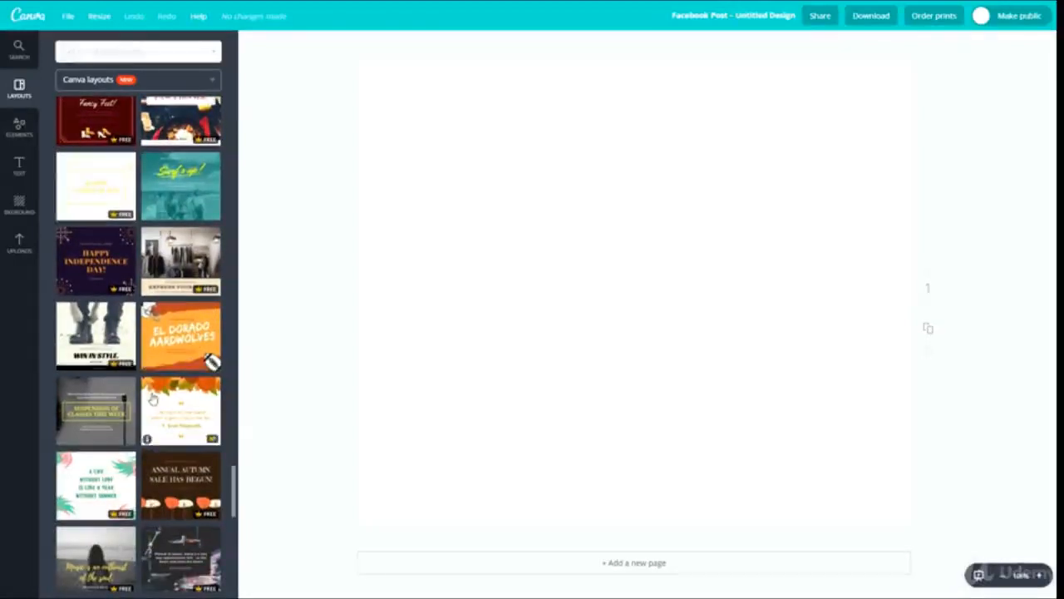
scroll(145, 403, "down", 2)
scroll(140, 406, "down", 6)
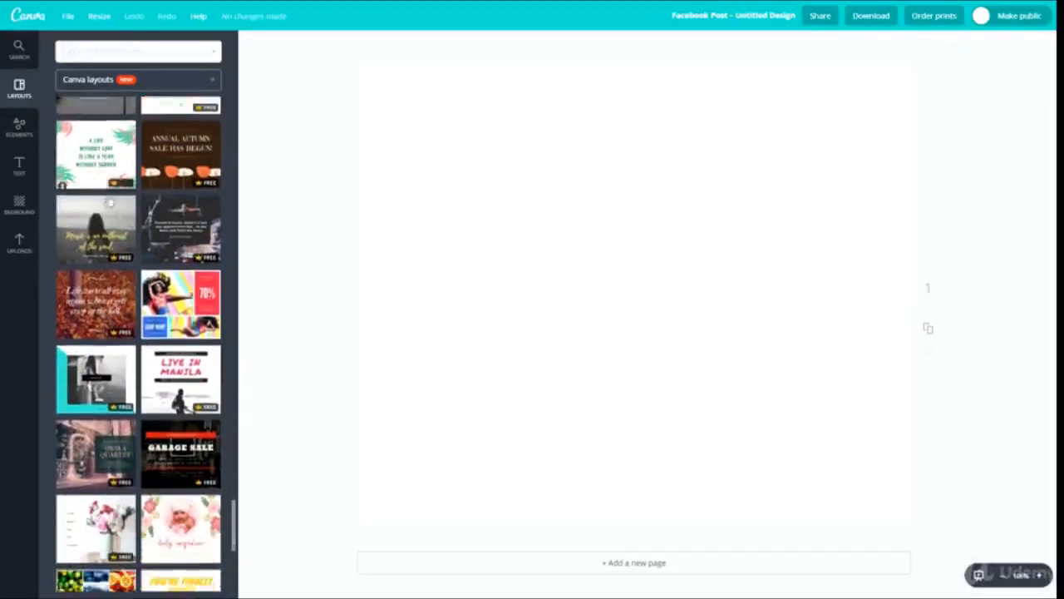
scroll(119, 175, "down", 1)
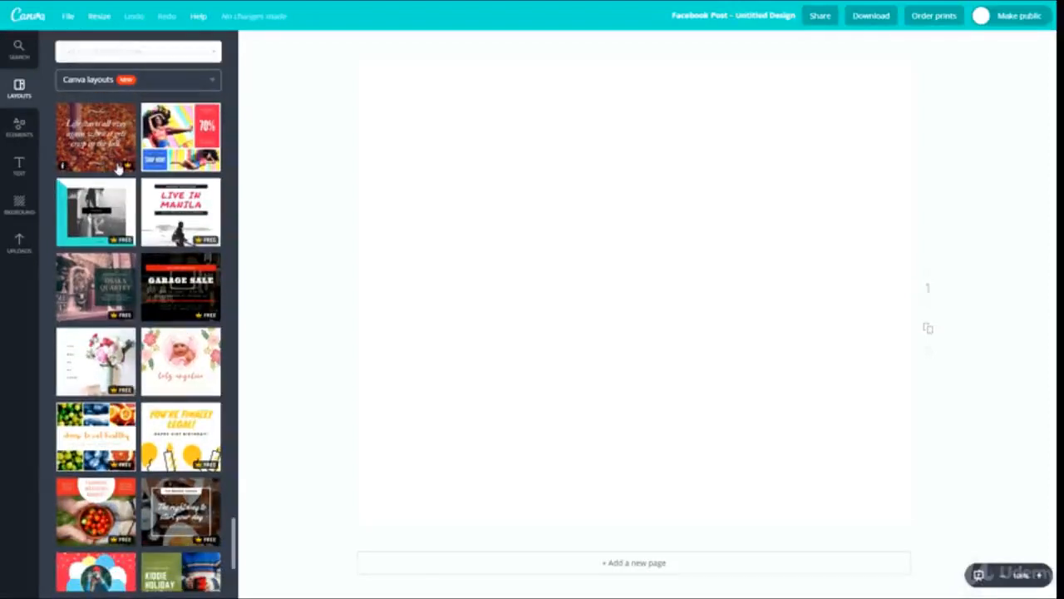
scroll(91, 161, "down", 4)
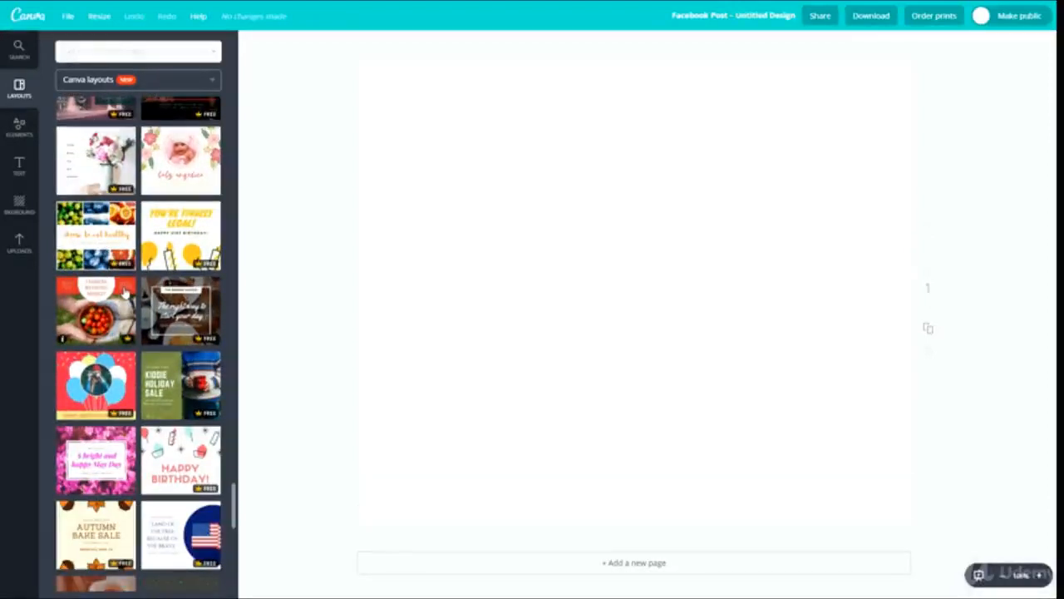
Apply the free white "Happy Birthday!" layout with balloons, candles and cupcakes to the blank page
scroll(124, 292, "down", 3)
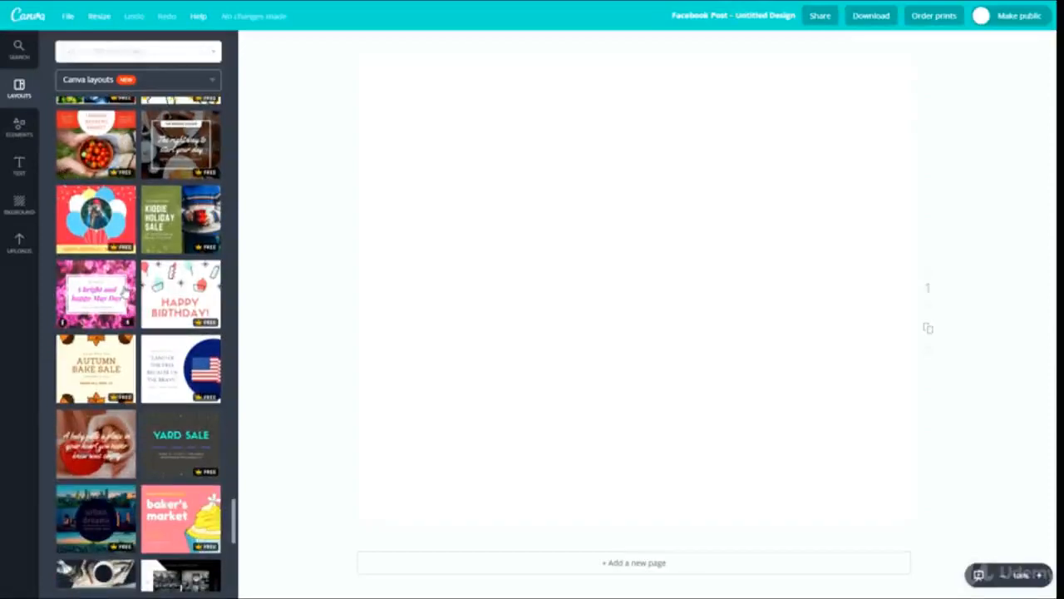
left_click(166, 326)
scroll(166, 326, "down", 2)
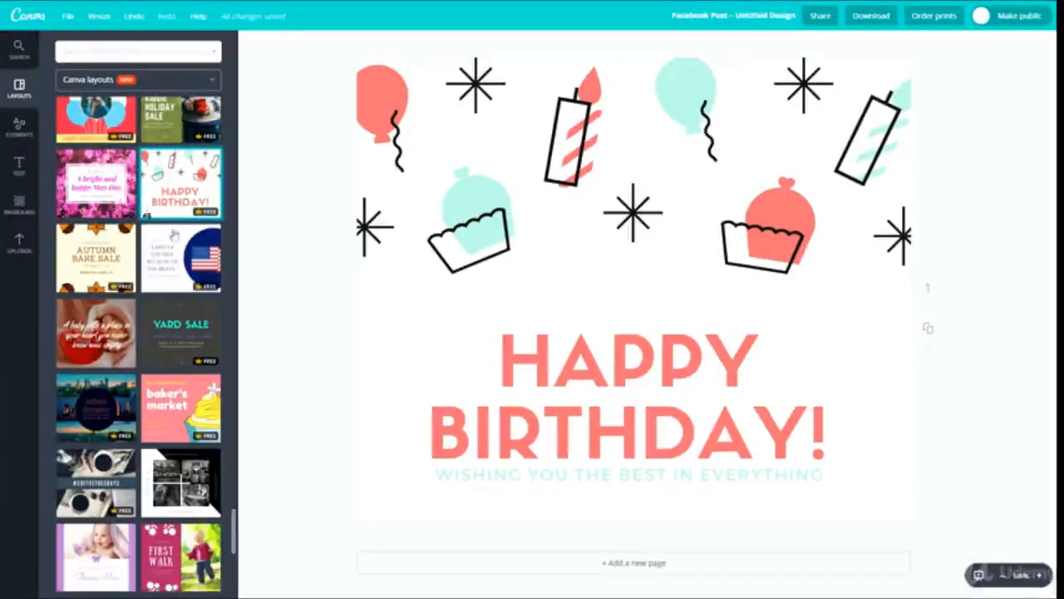
scroll(175, 235, "down", 1)
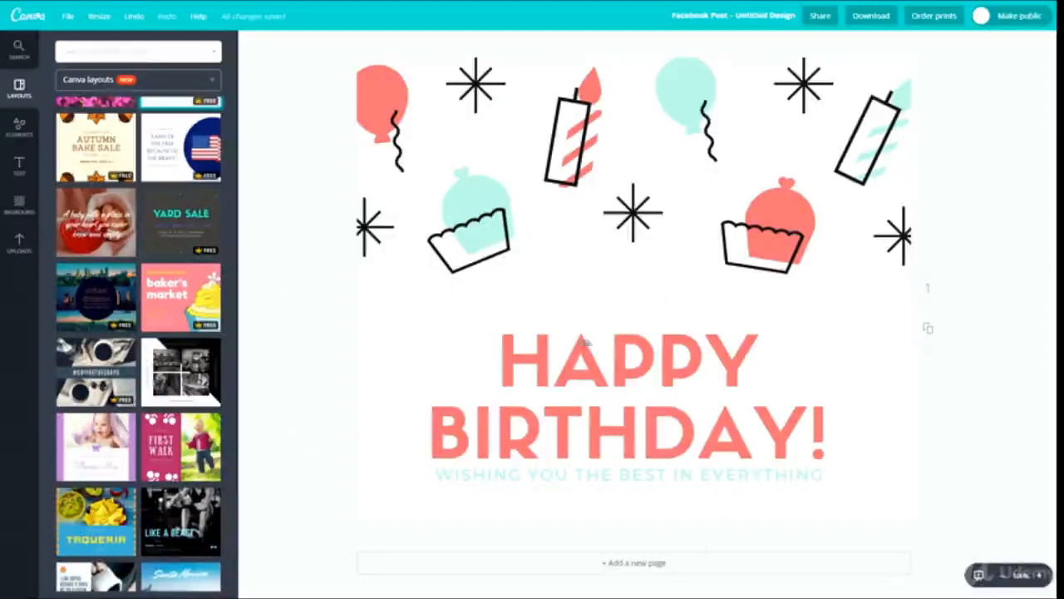
Add a new blank page after the birthday page and look over both pages
left_click(635, 564)
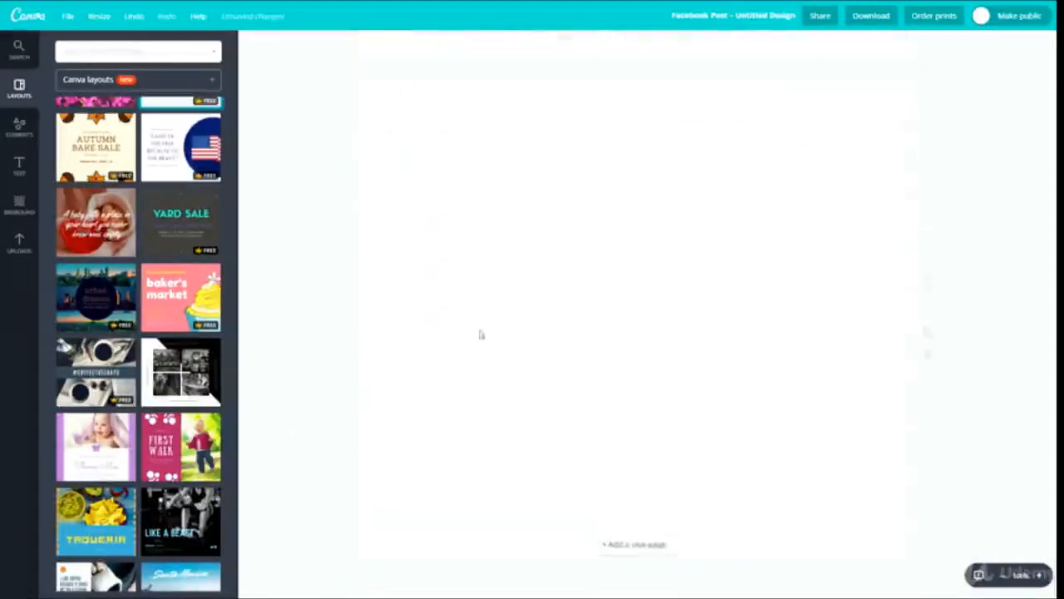
scroll(666, 297, "up", 2)
scroll(666, 271, "up", 4)
scroll(494, 285, "down", 5)
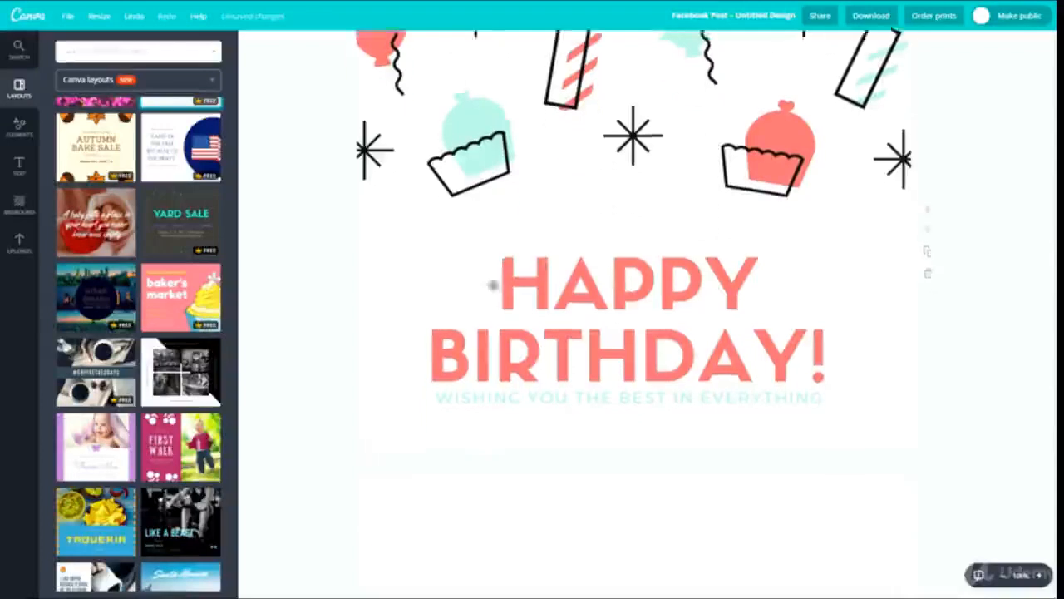
scroll(305, 265, "down", 1)
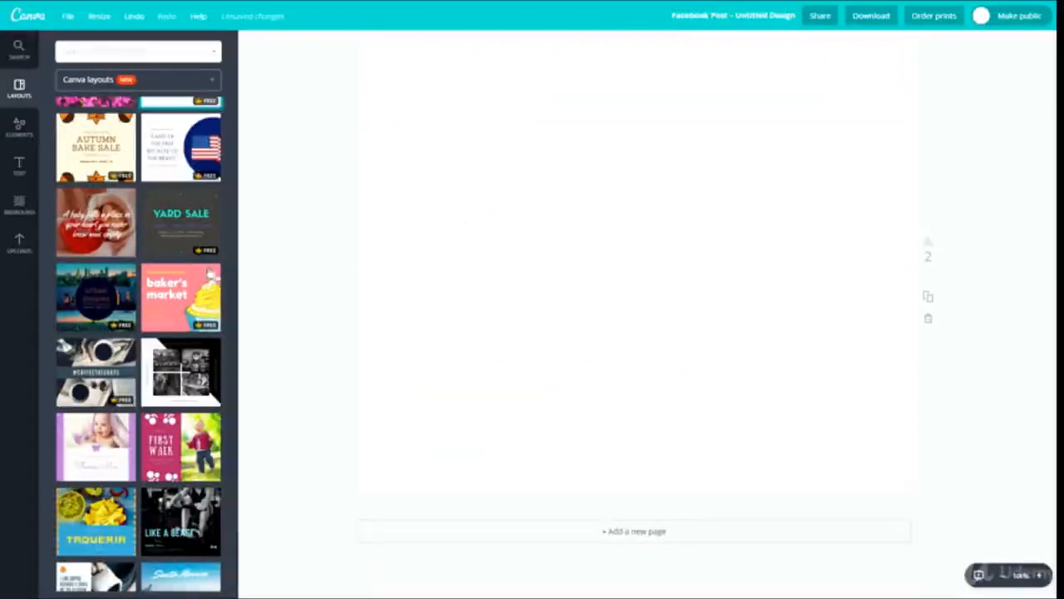
scroll(406, 125, "up", 4)
scroll(468, 319, "down", 4)
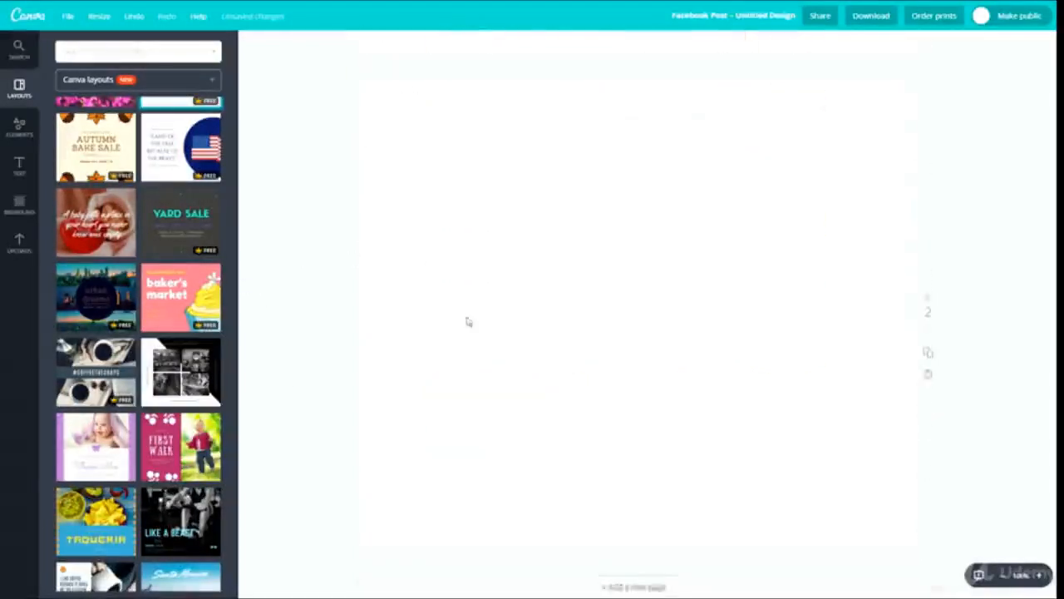
Apply the free blue "Flash Sale!" layout with yellow and white brush strokes to the blank second page
scroll(73, 438, "down", 3)
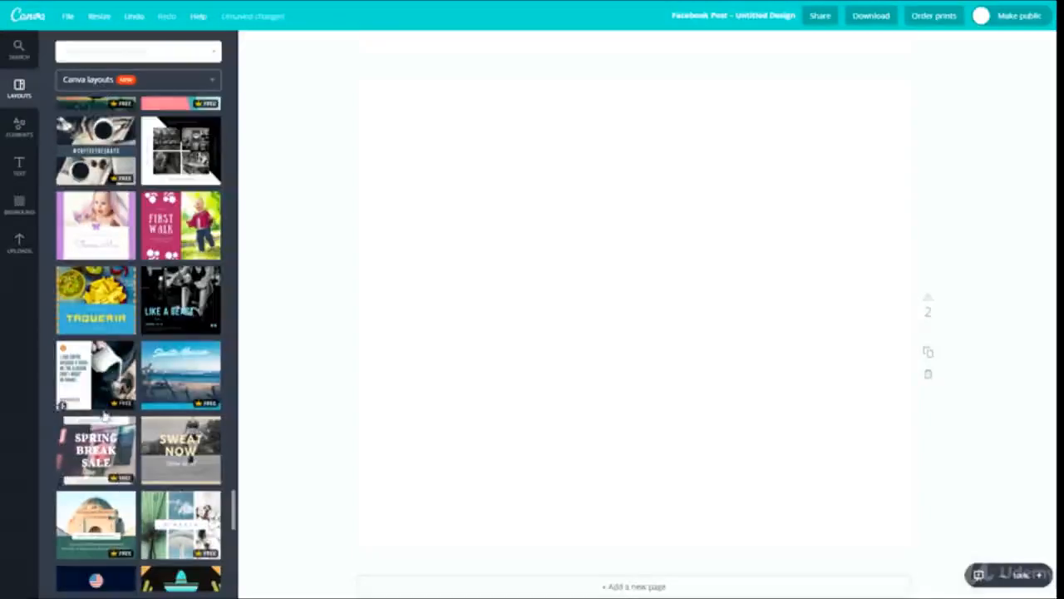
scroll(104, 416, "down", 3)
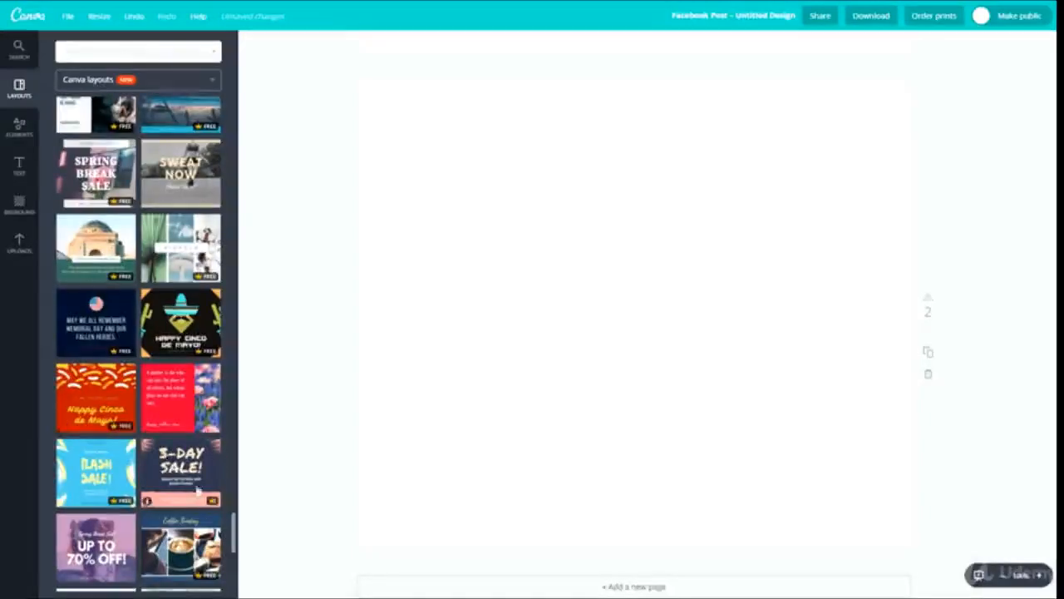
scroll(200, 449, "down", 1)
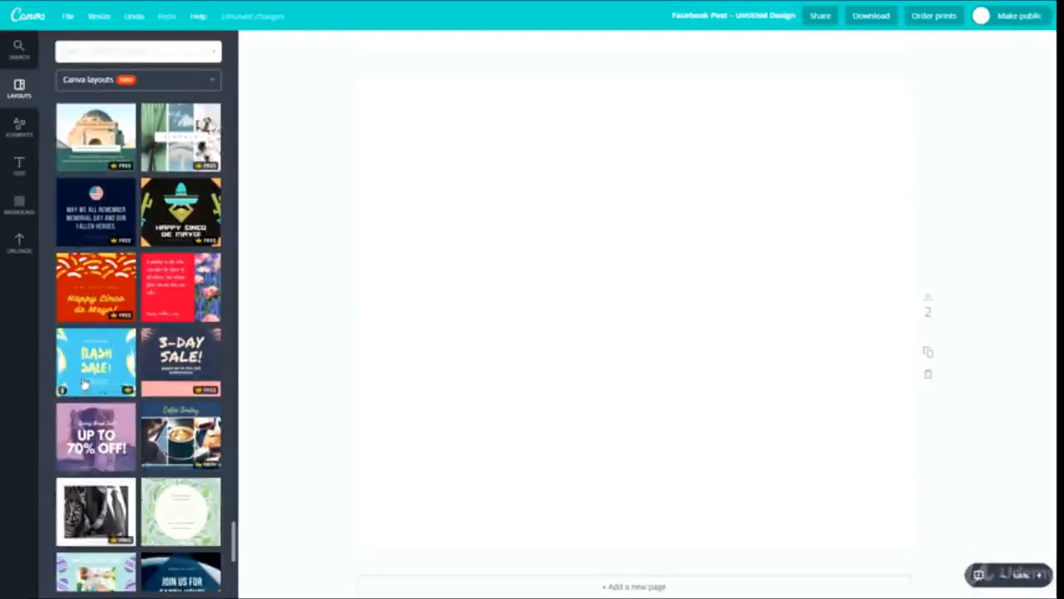
scroll(137, 374, "down", 1)
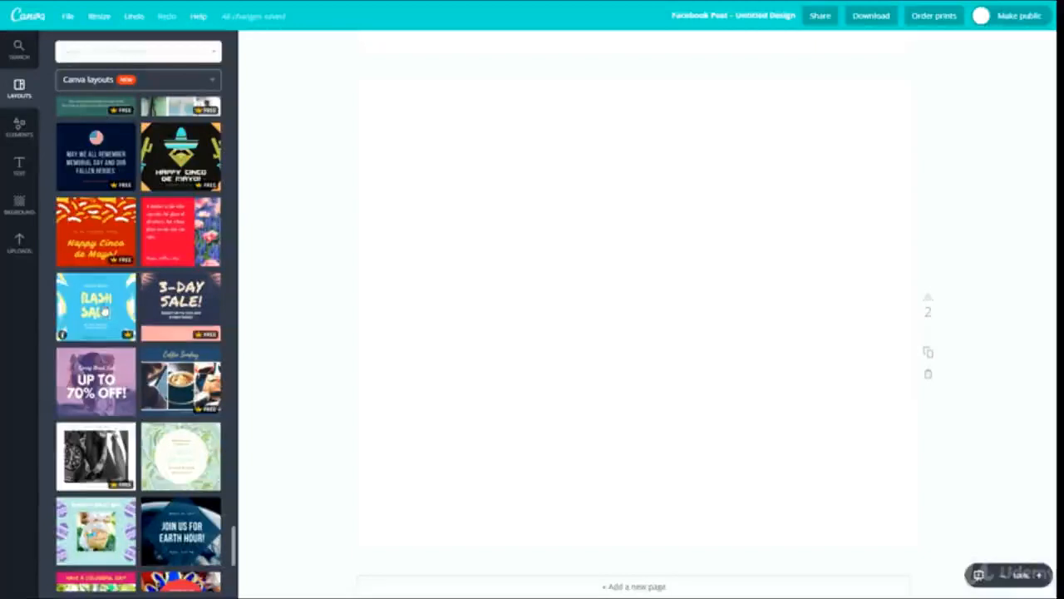
left_click(103, 311)
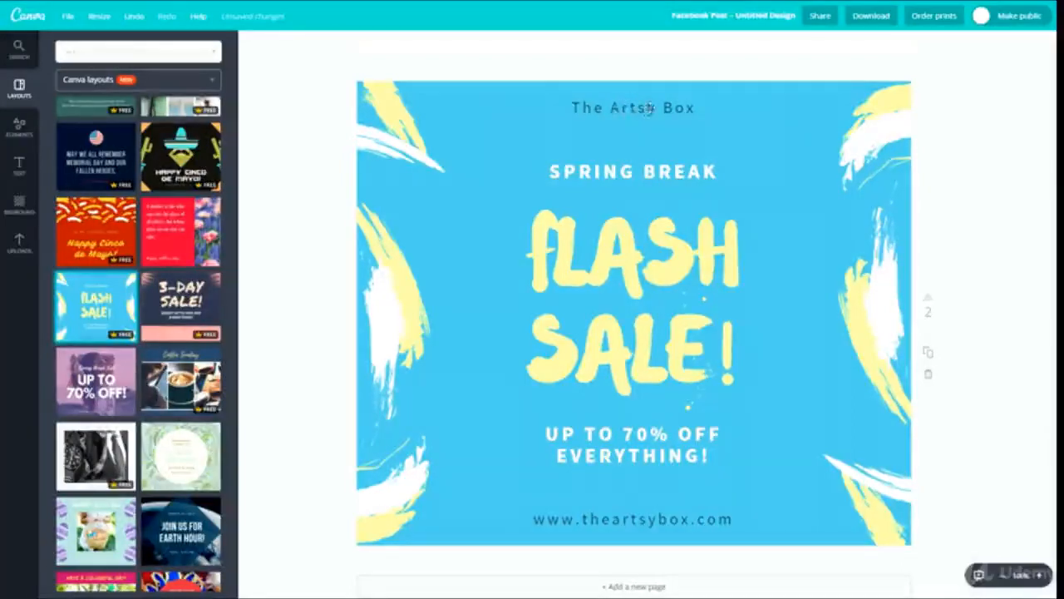
Select the "Spring Break" heading, the discount line, the web address and a brush stroke in turn to examine the layout's separate elements
left_click(592, 173)
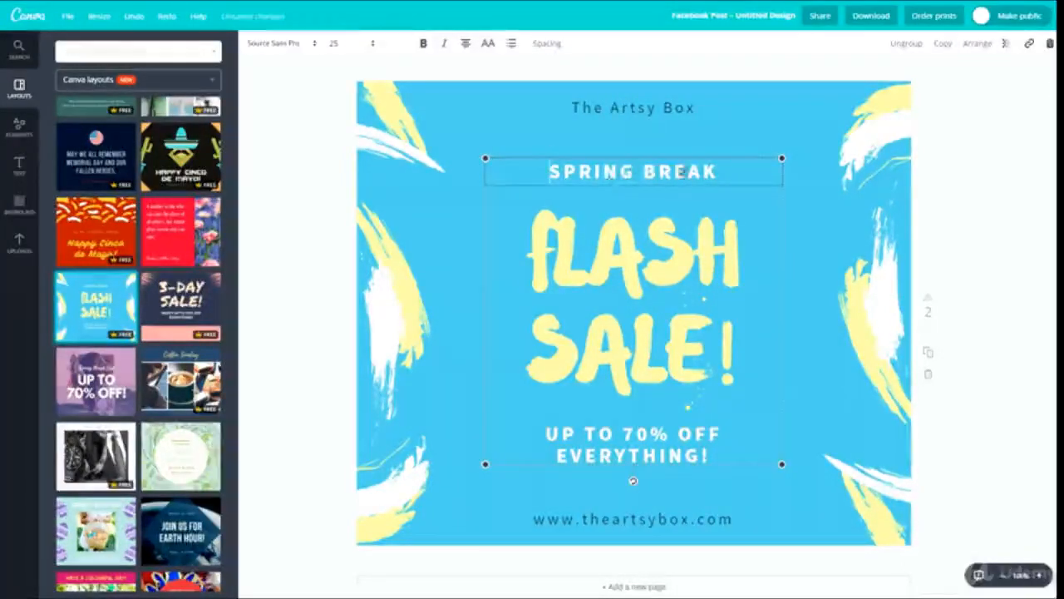
left_click(598, 143)
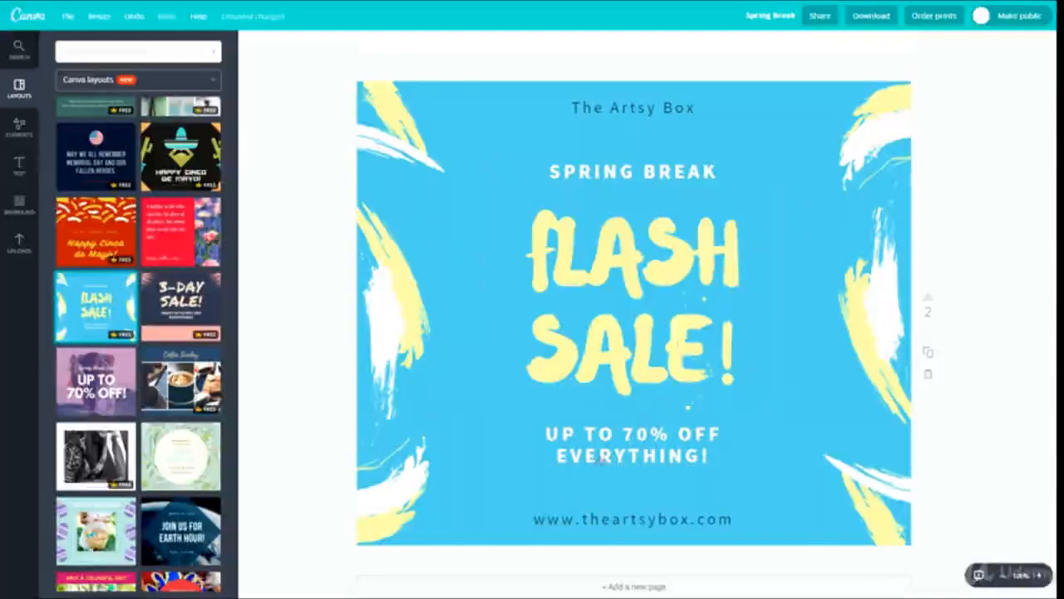
left_click(586, 456)
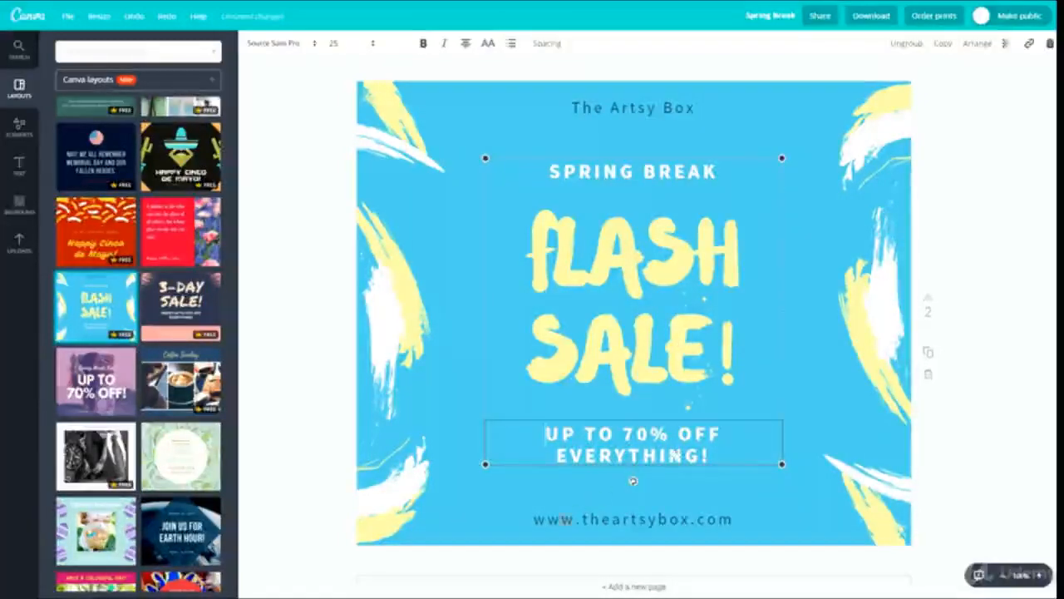
left_click(550, 522)
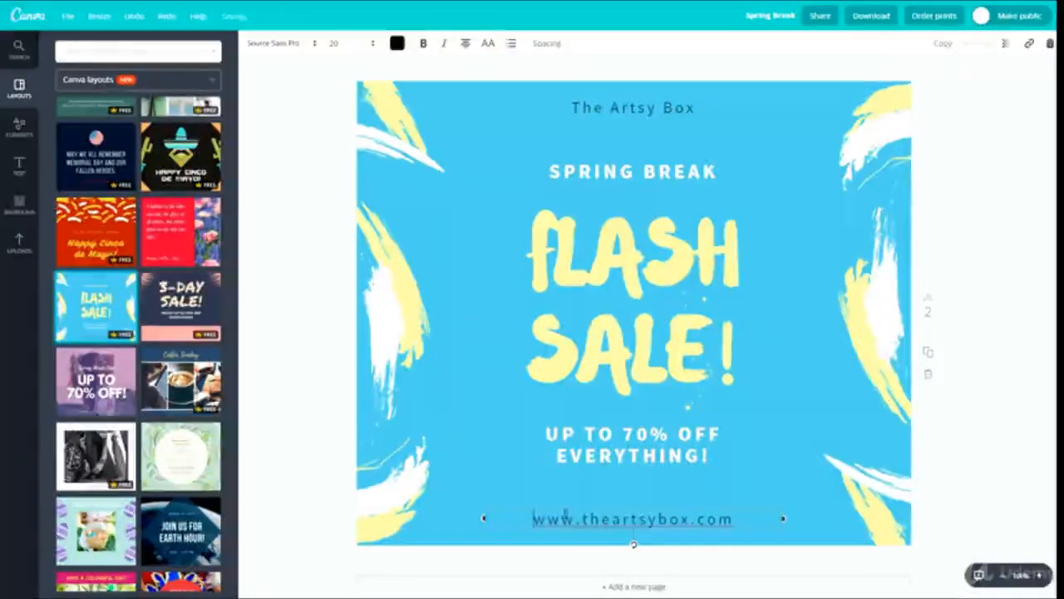
left_click(388, 123)
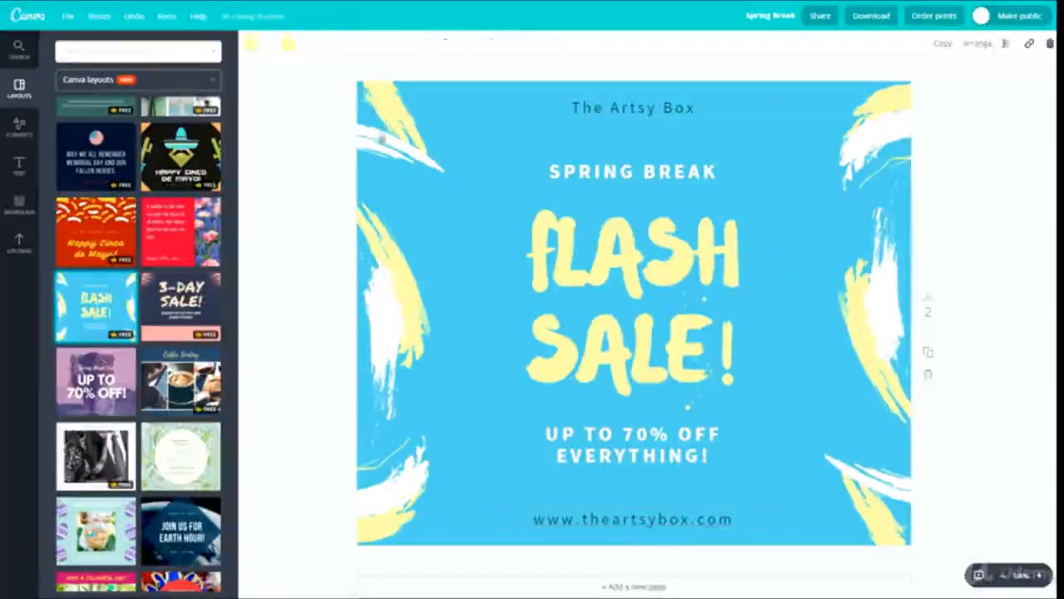
left_click(480, 136)
Replace the large "Flash Sale!" text on the second page with "$10"
scroll(565, 281, "up", 2)
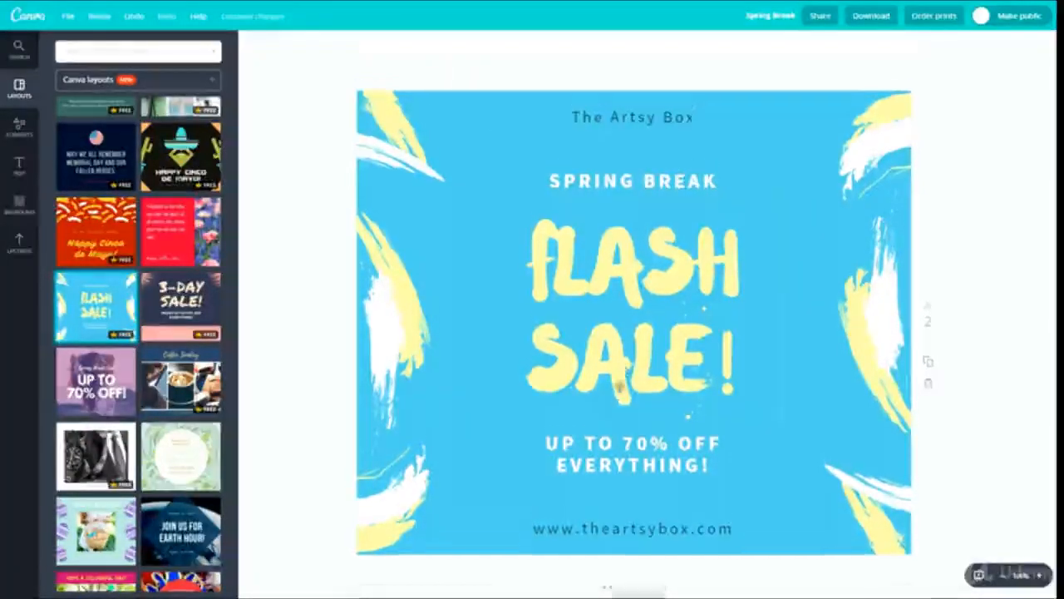
left_click(533, 298)
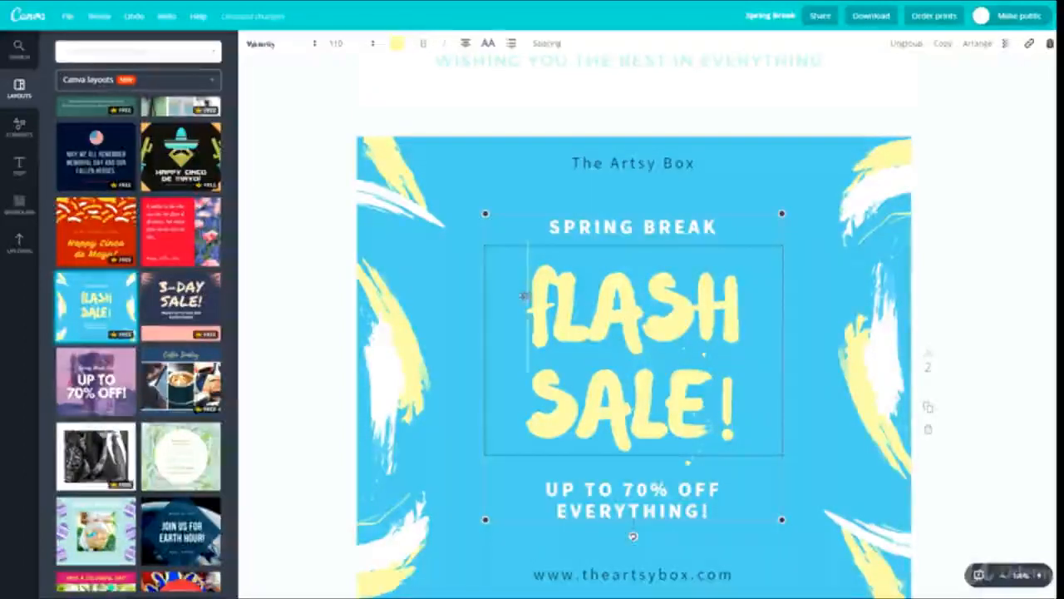
left_click_drag(731, 403, 521, 291)
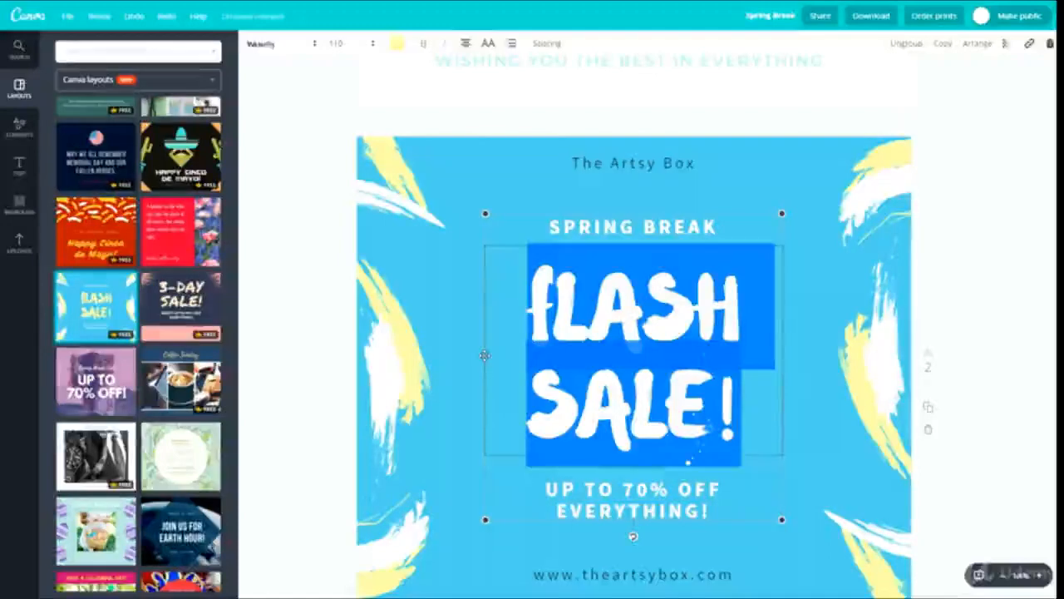
type("$10")
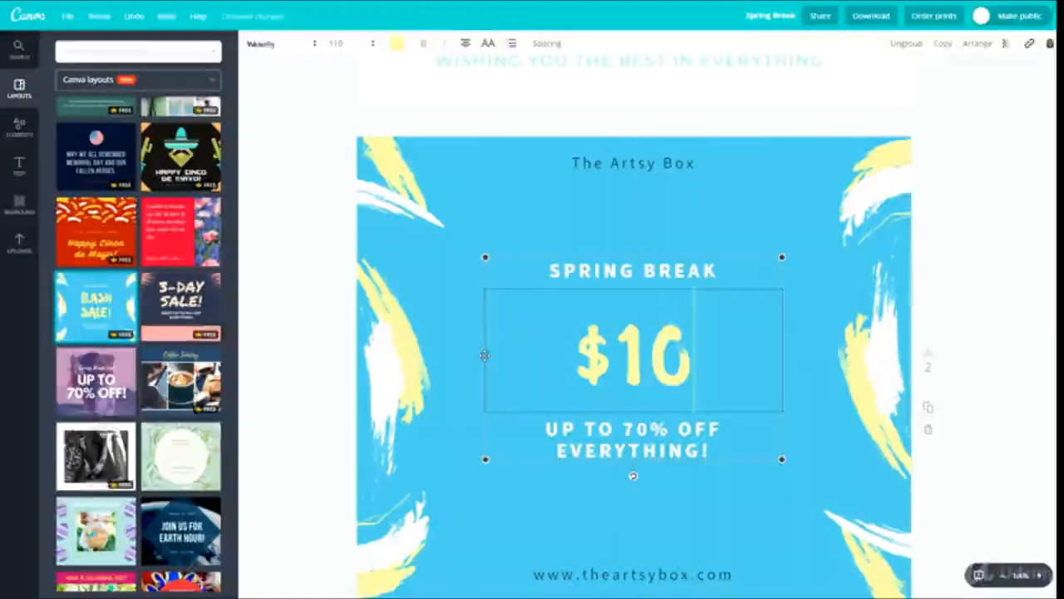
Replace the "Up to 70% off everything!" line with "GET ANY COURSE FOR JUST $10."
left_click(614, 271)
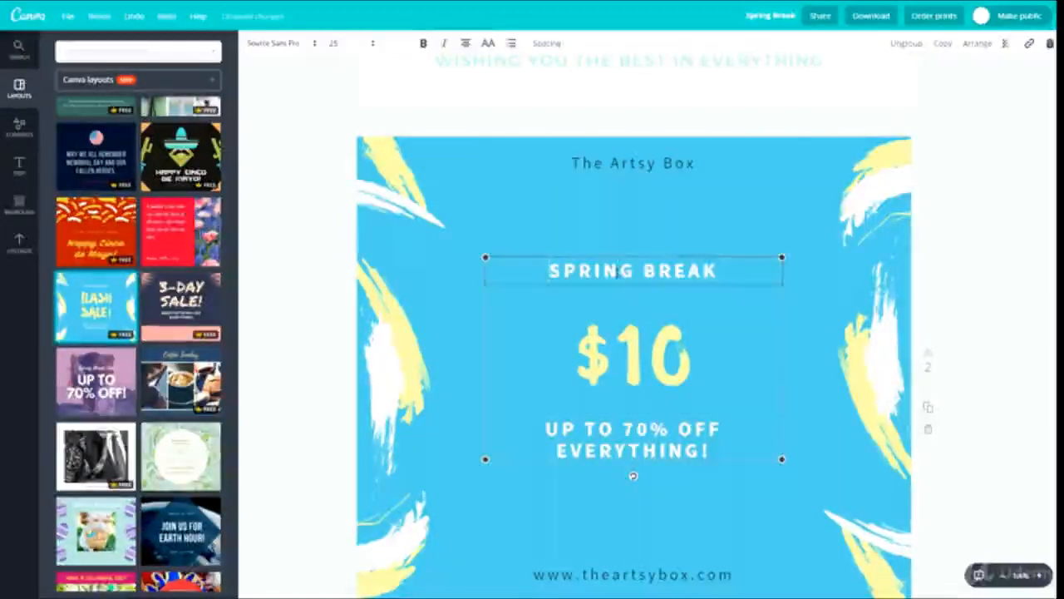
double_click(614, 270)
triple_click(649, 453)
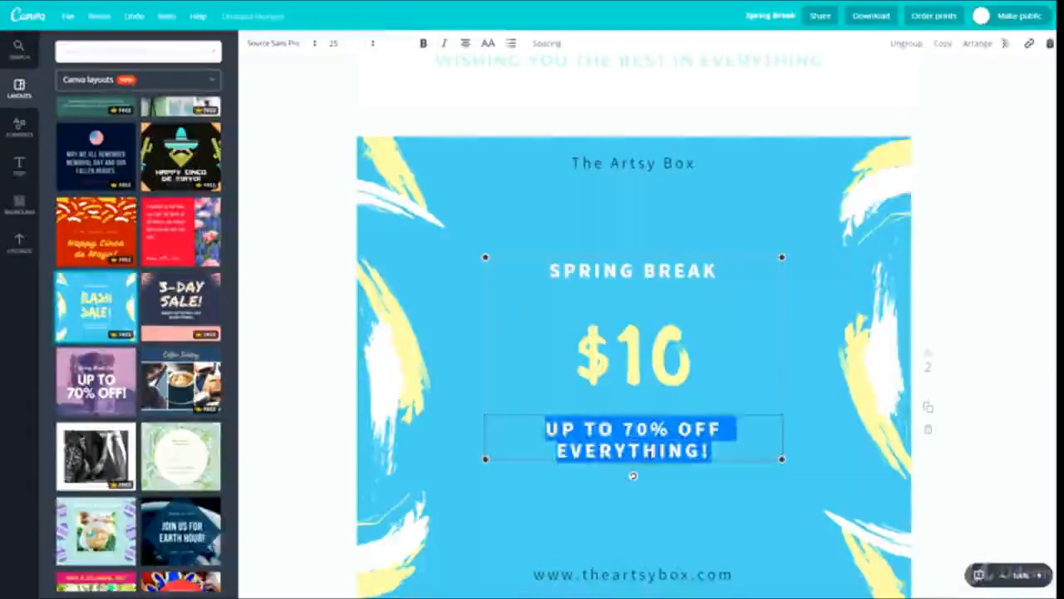
type("GET")
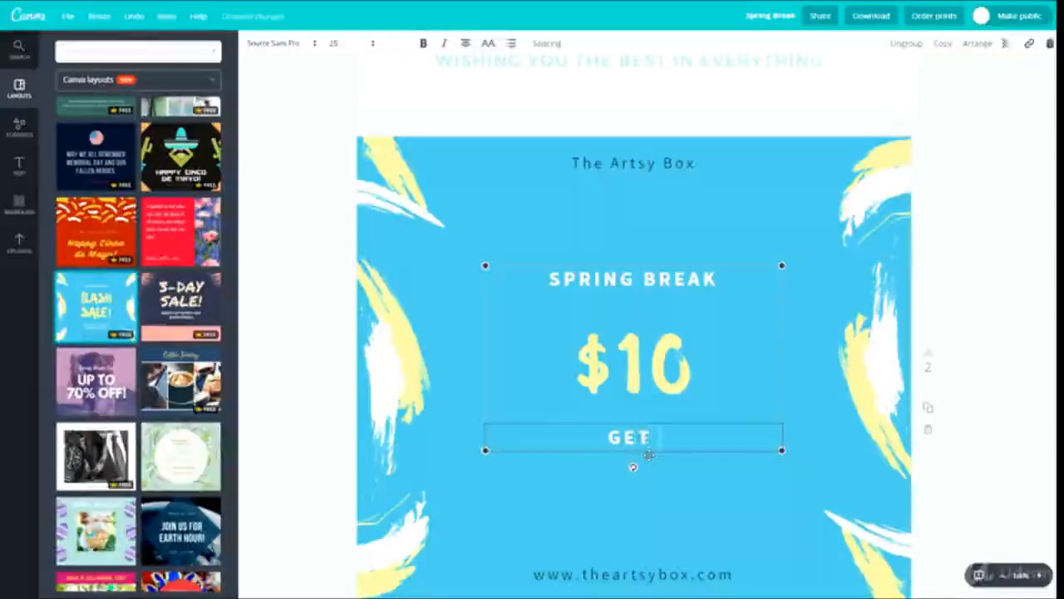
type(" ANY")
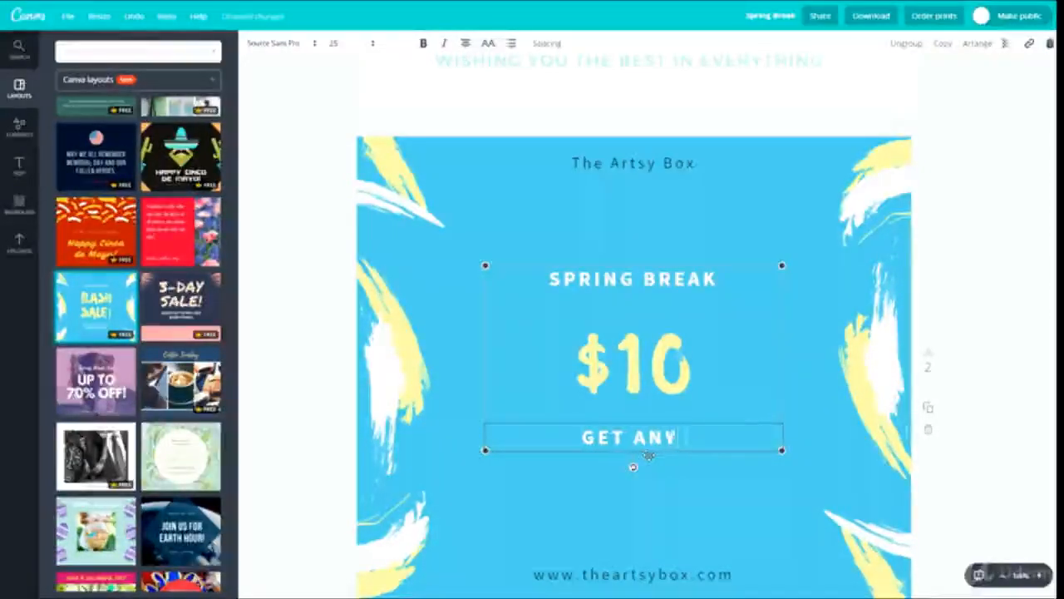
type(" COURSE FOR J")
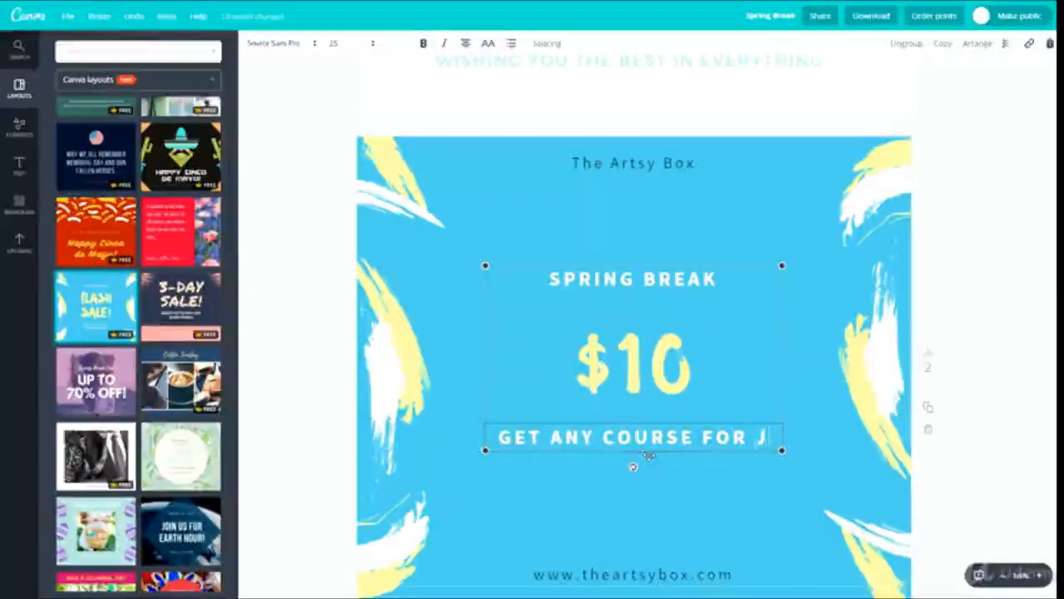
type("UST $10")
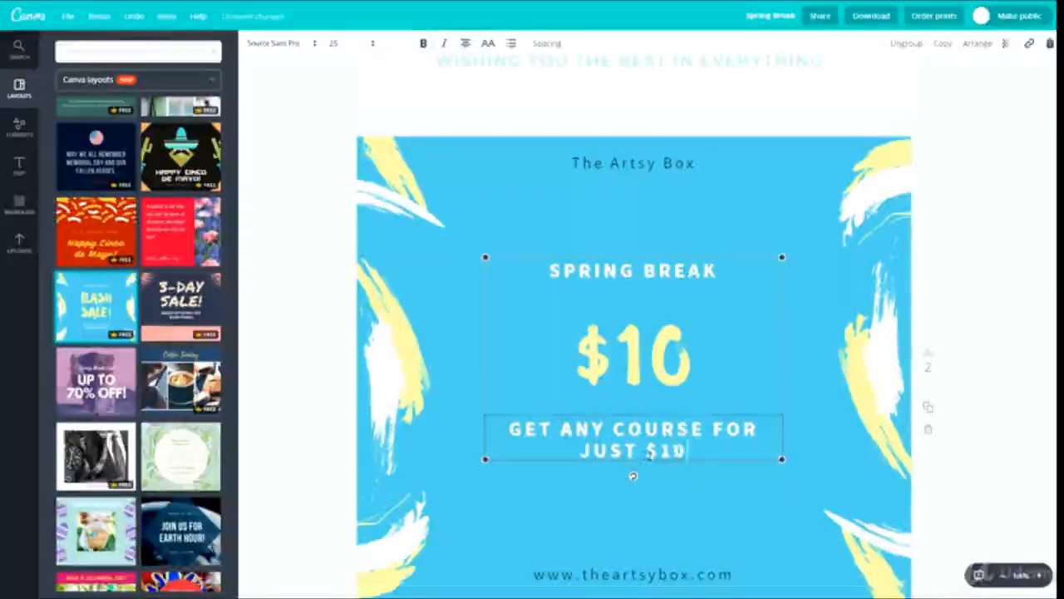
type(".")
Change the "Spring Break" heading to "ALL YEAR ROUND"
triple_click(637, 271)
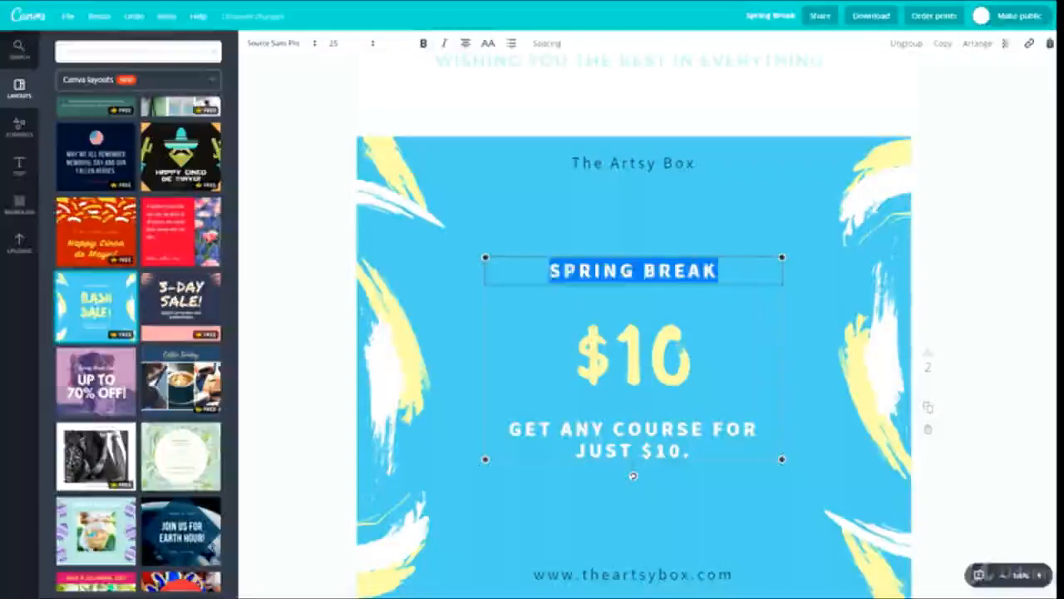
type("ALL YE")
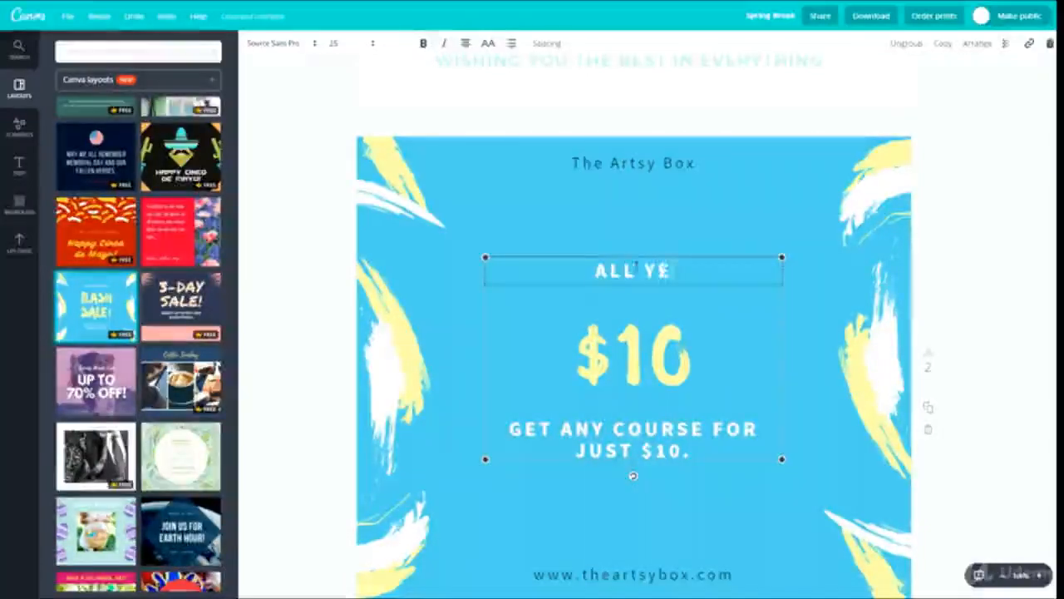
type("AR ROUND")
key("Escape")
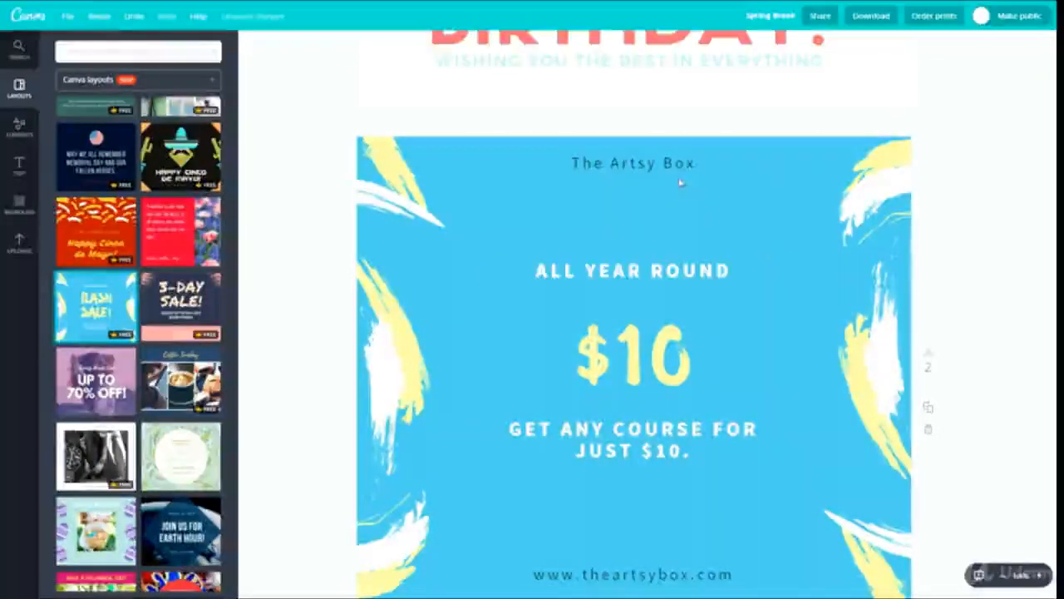
Replace the company name "The Artsy Box" with "BlackBrick"
triple_click(656, 163)
type("BlackBi")
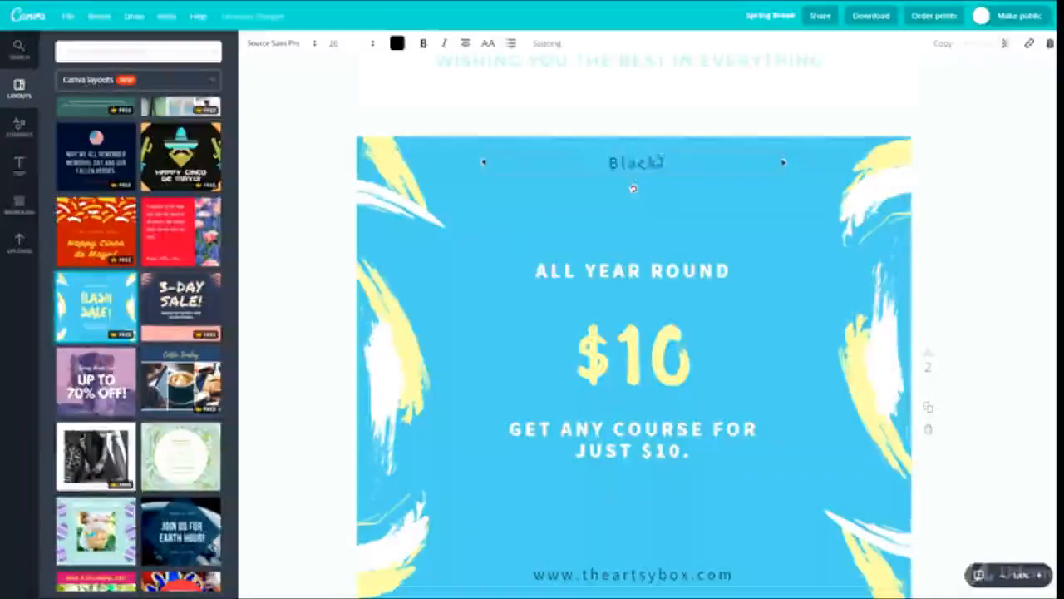
type("ick")
key("Escape")
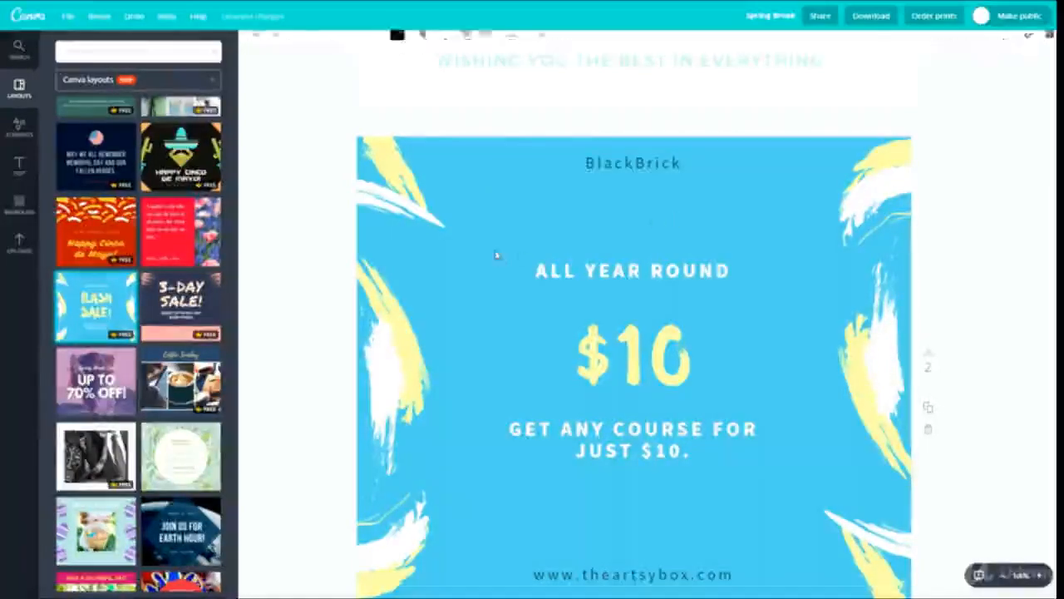
scroll(473, 237, "down", 2)
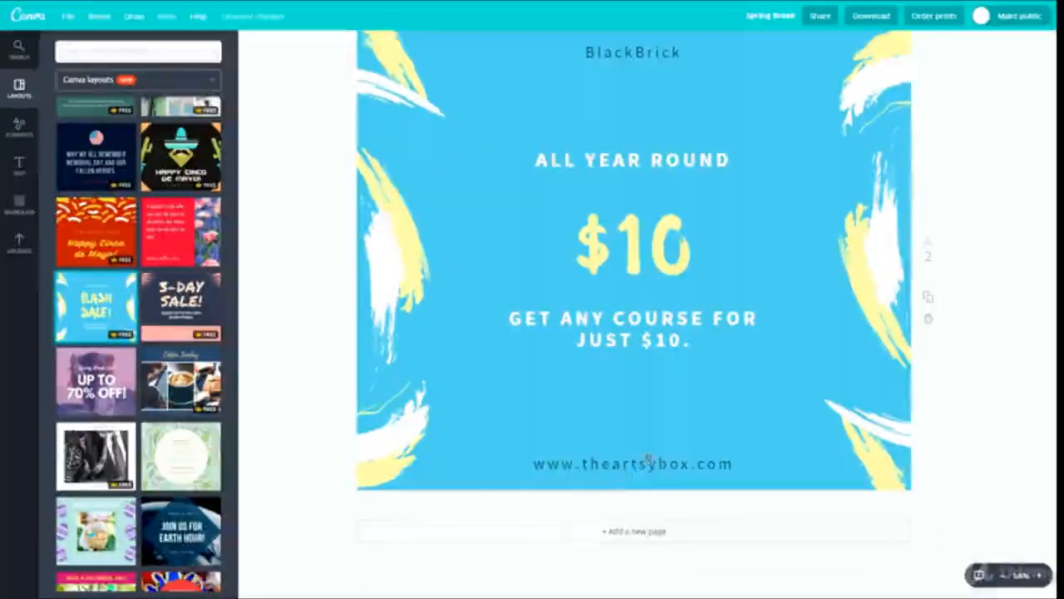
left_click(633, 466)
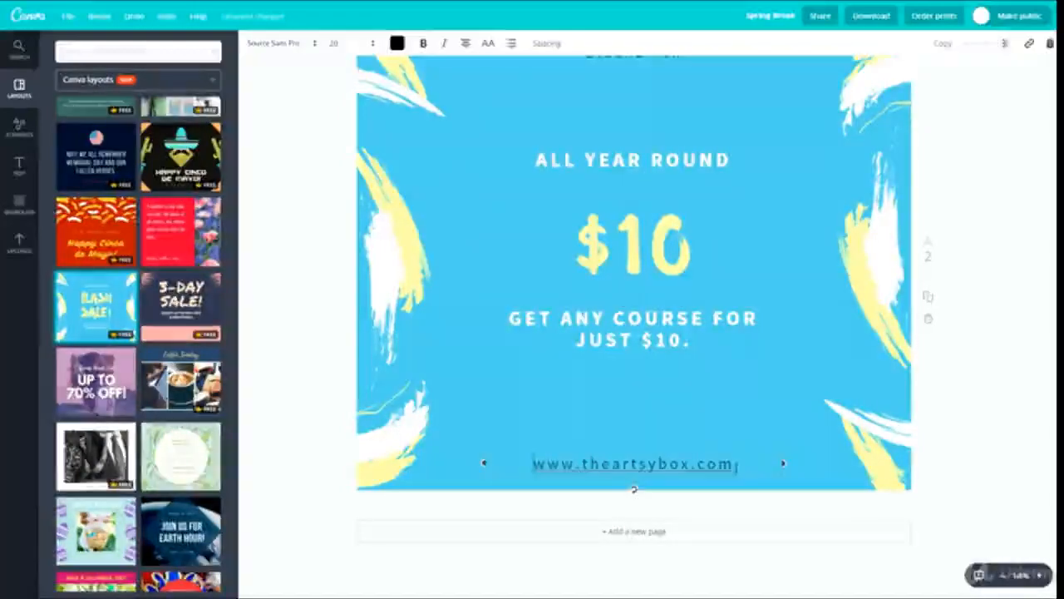
key("BackSpace")
type(".uk")
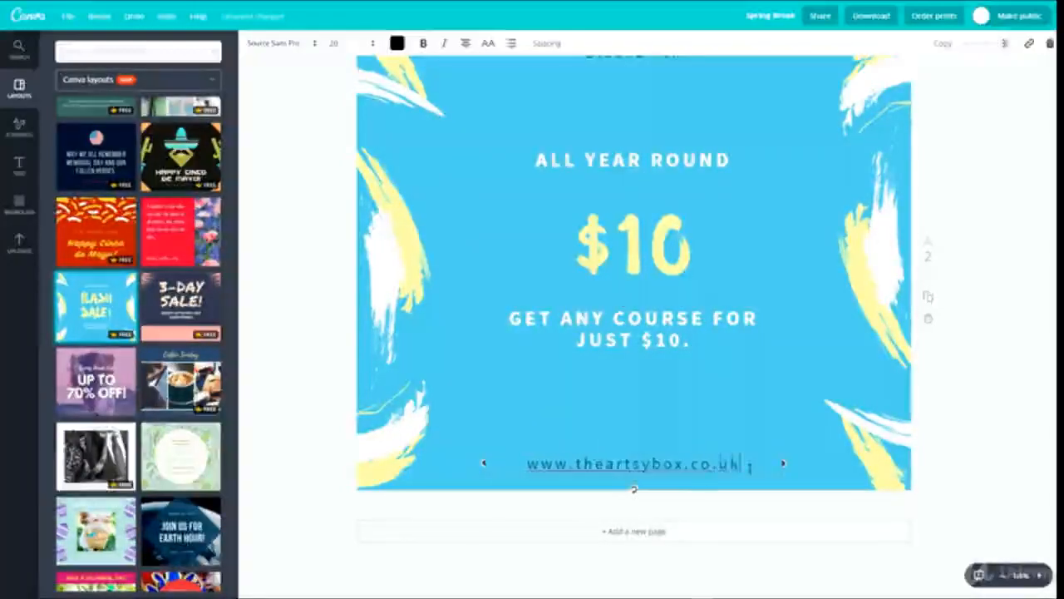
left_click_drag(682, 467, 574, 464)
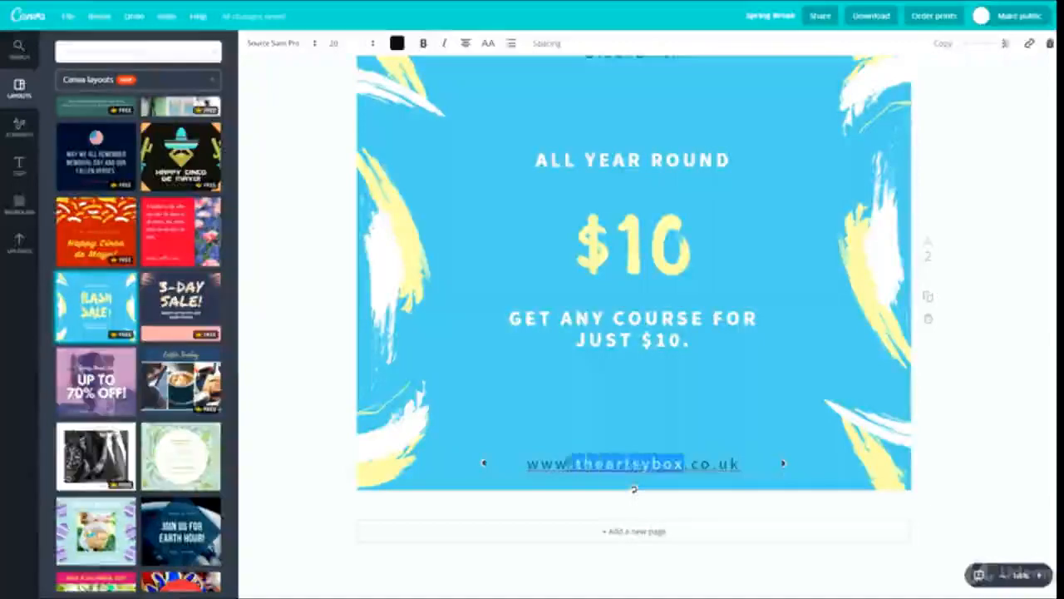
type("blackbricktraining")
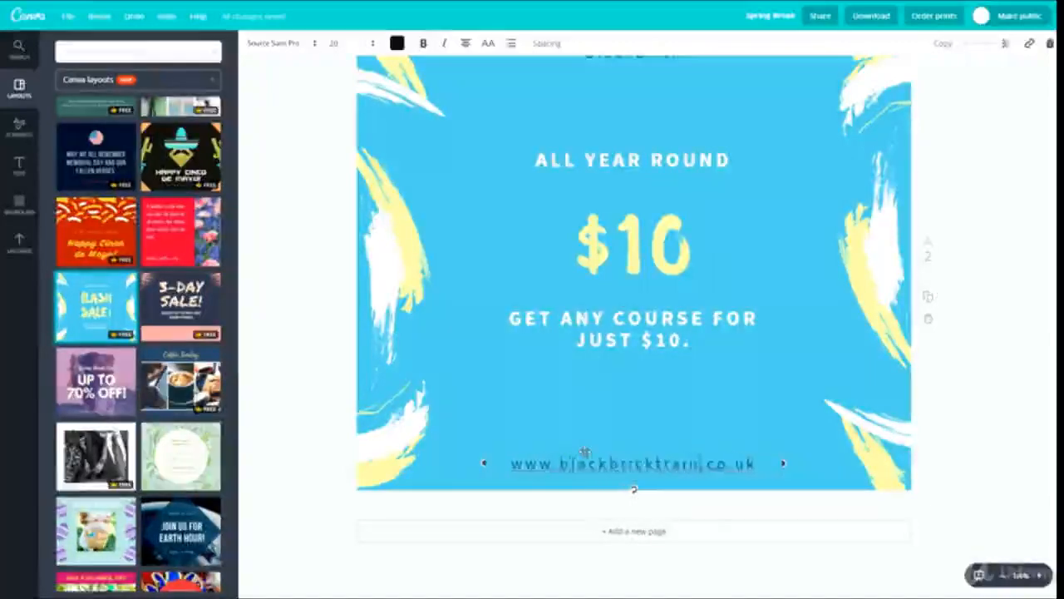
left_click(671, 415)
Select the central text group containing "$10" and paste a copy of it onto the blue page
scroll(657, 399, "up", 1)
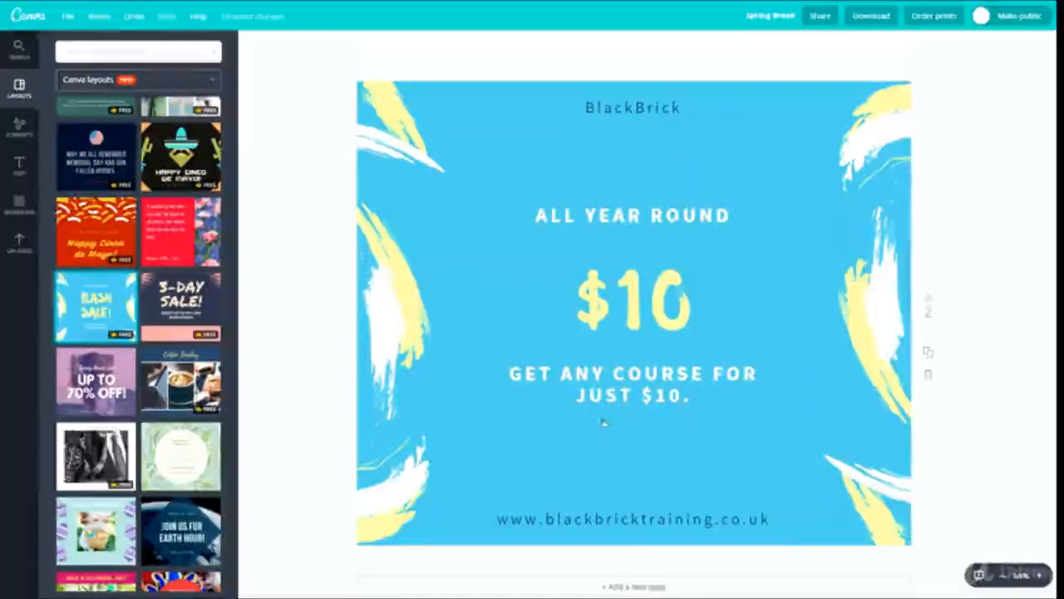
left_click(616, 397)
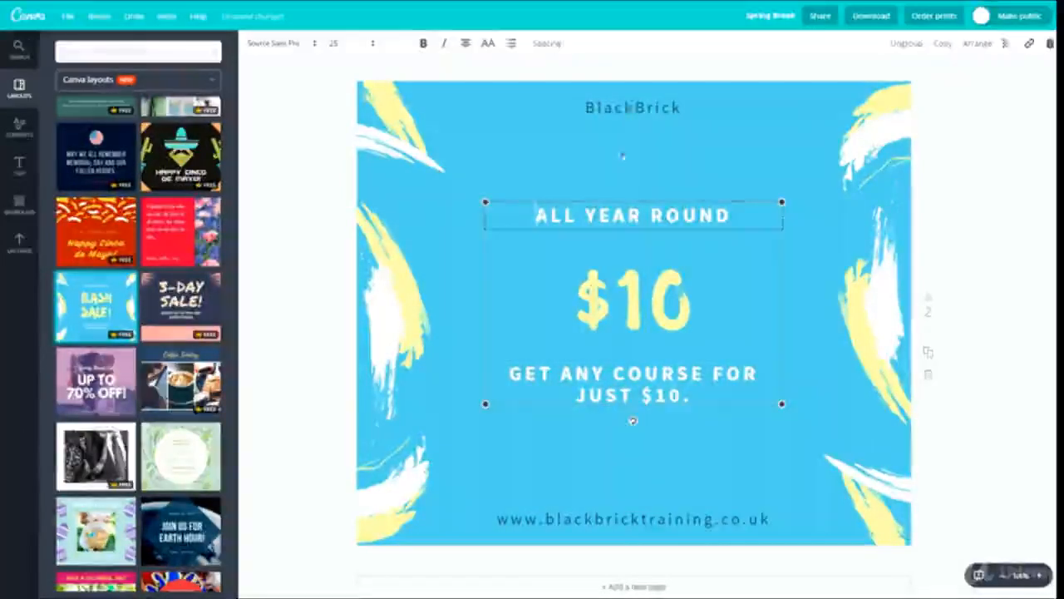
scroll(634, 360, "up", 1)
left_click(633, 360)
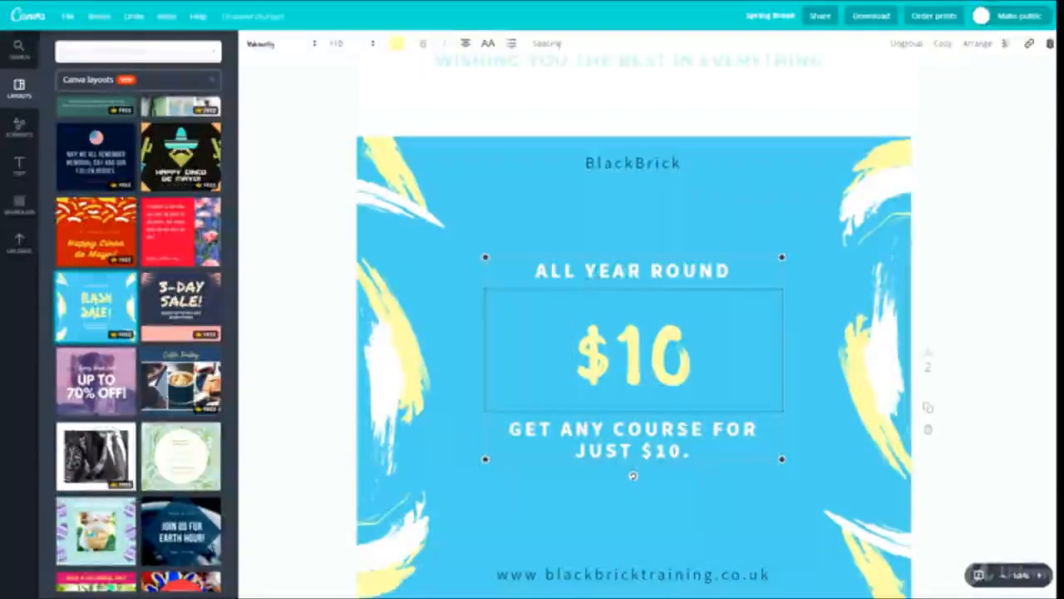
double_click(682, 356)
left_click_drag(619, 360, 573, 356)
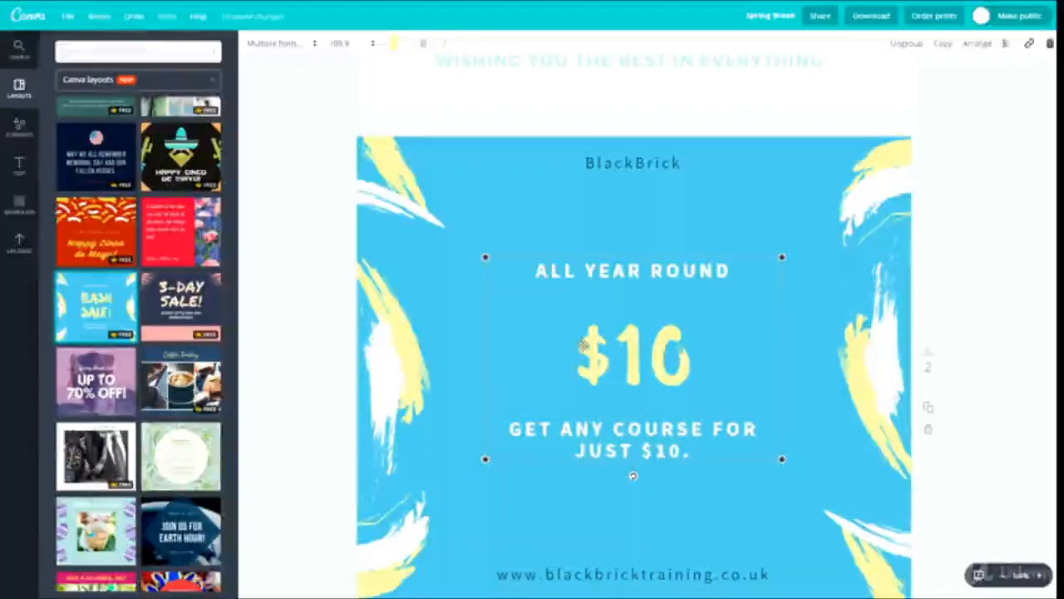
key("ctrl+v")
left_click(709, 270)
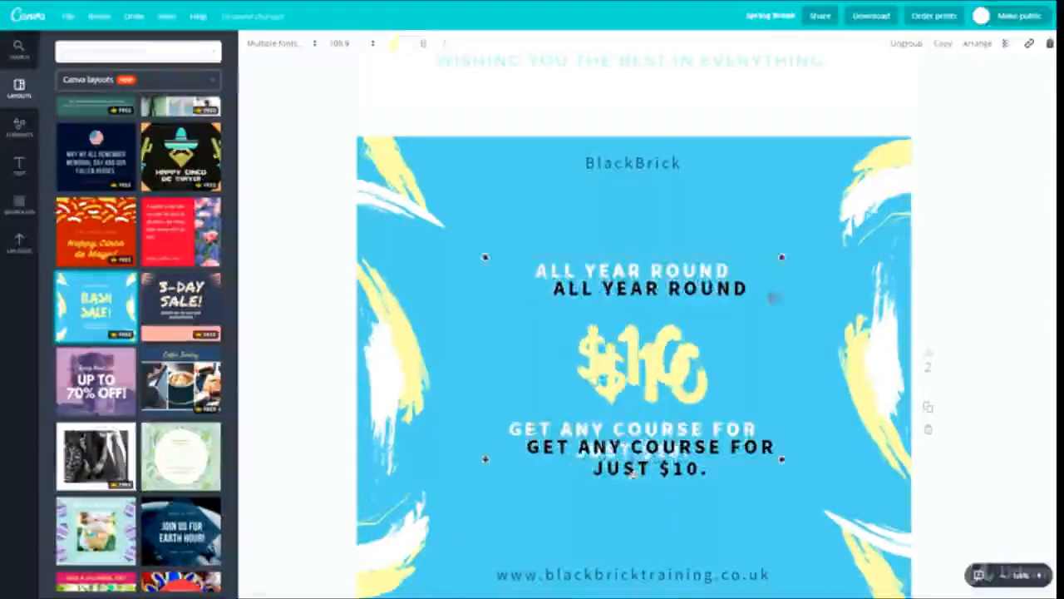
Move the pasted text group clear of the original and keep only its "GET ANY COURSE FOR JUST $10." line for editing
left_click(795, 300)
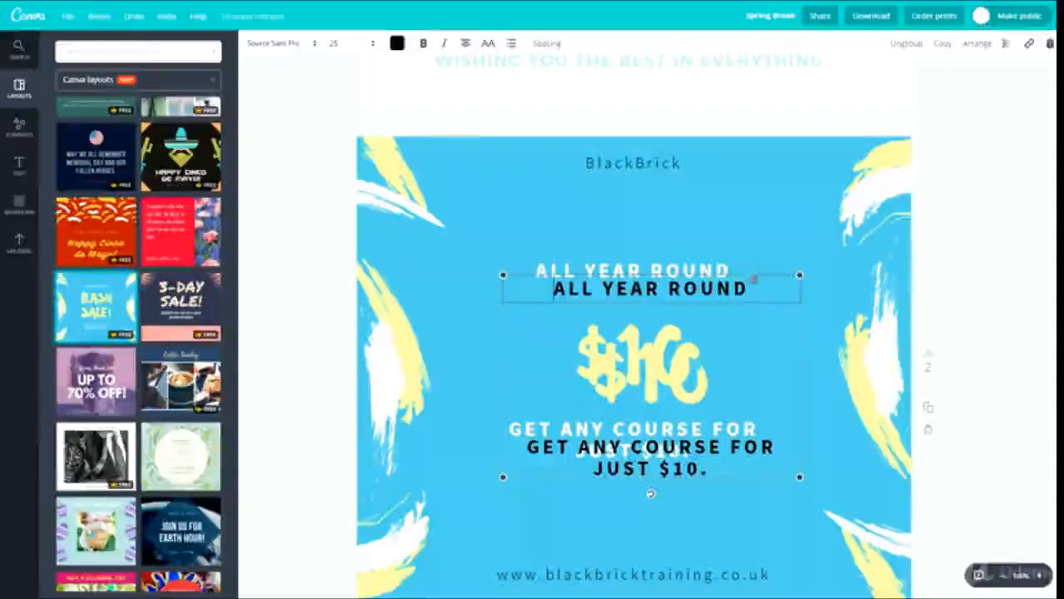
left_click_drag(749, 283, 620, 356)
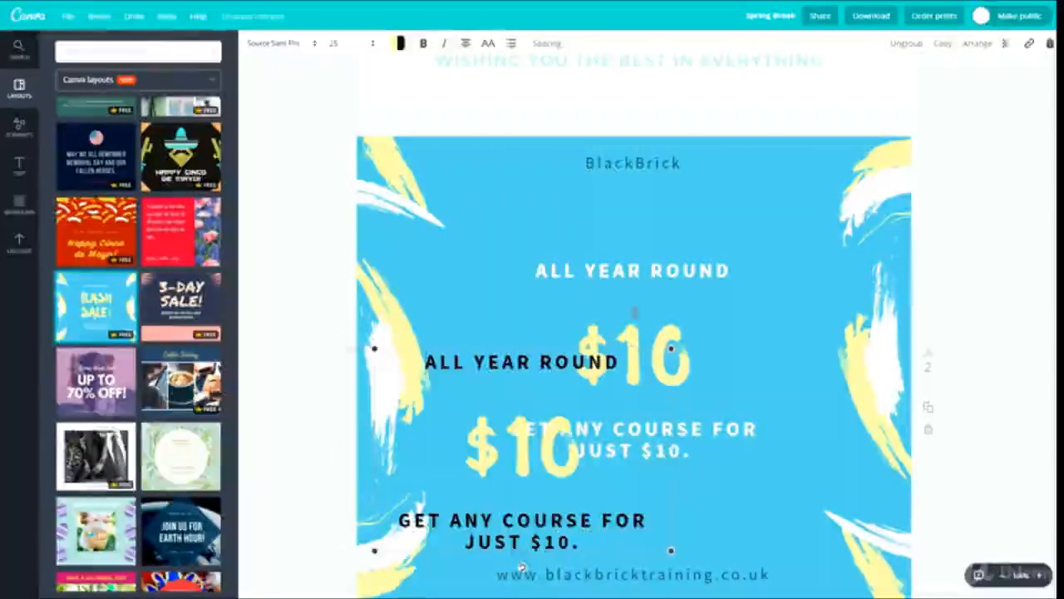
scroll(635, 314, "down", 2)
mouse_move(646, 166)
left_mouse_down()
mouse_move(650, 153)
mouse_move(647, 171)
left_mouse_up()
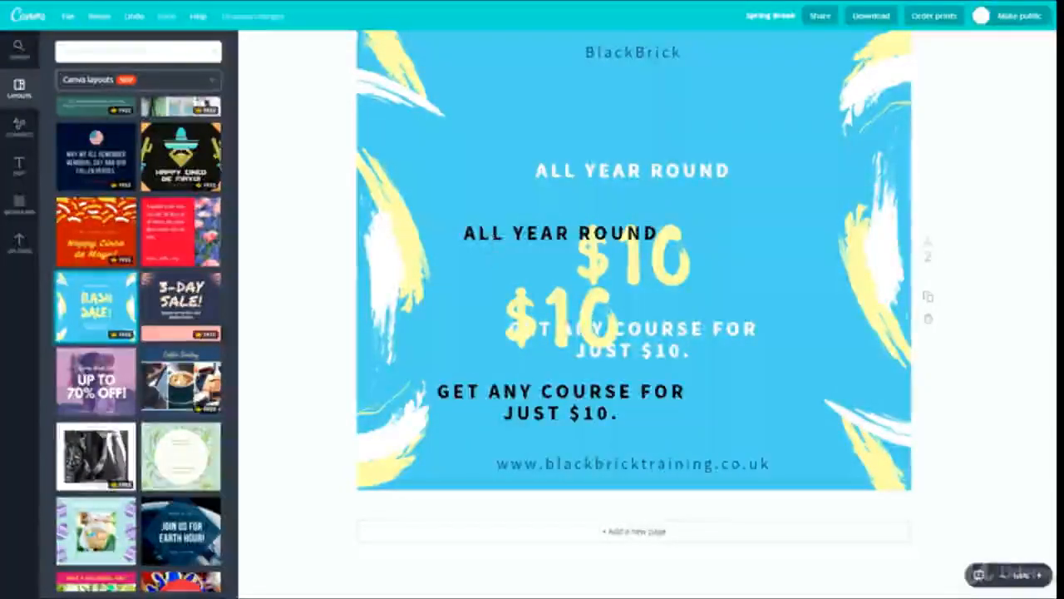
left_click(583, 316)
double_click(582, 316)
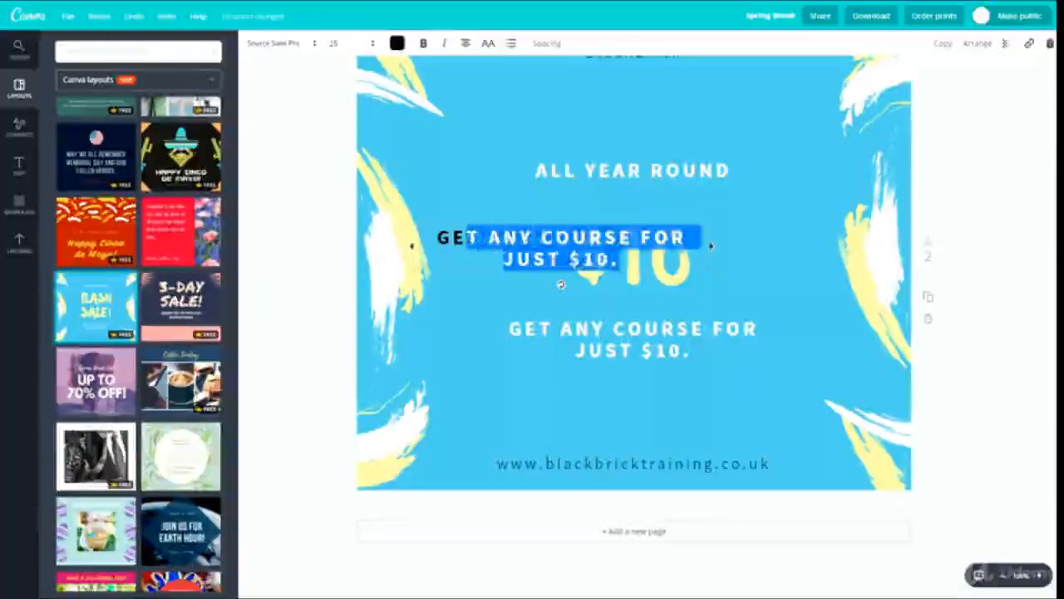
Replace the copied line's text with "USE THE CODE: BLACKBRICK"
key("ctrl+a")
type("USE")
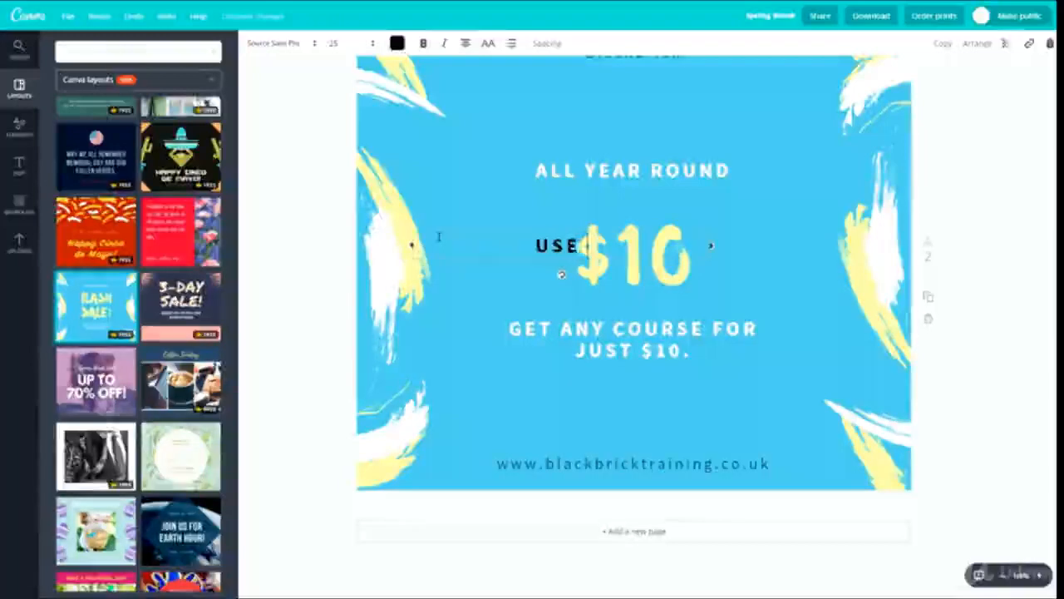
type(" THE COD")
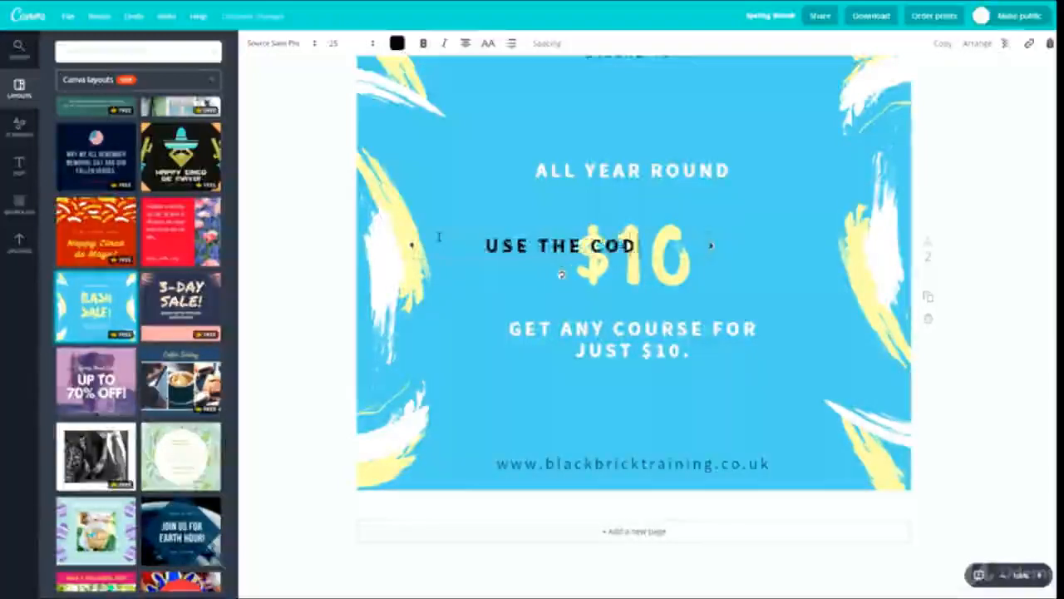
type("E: BLA")
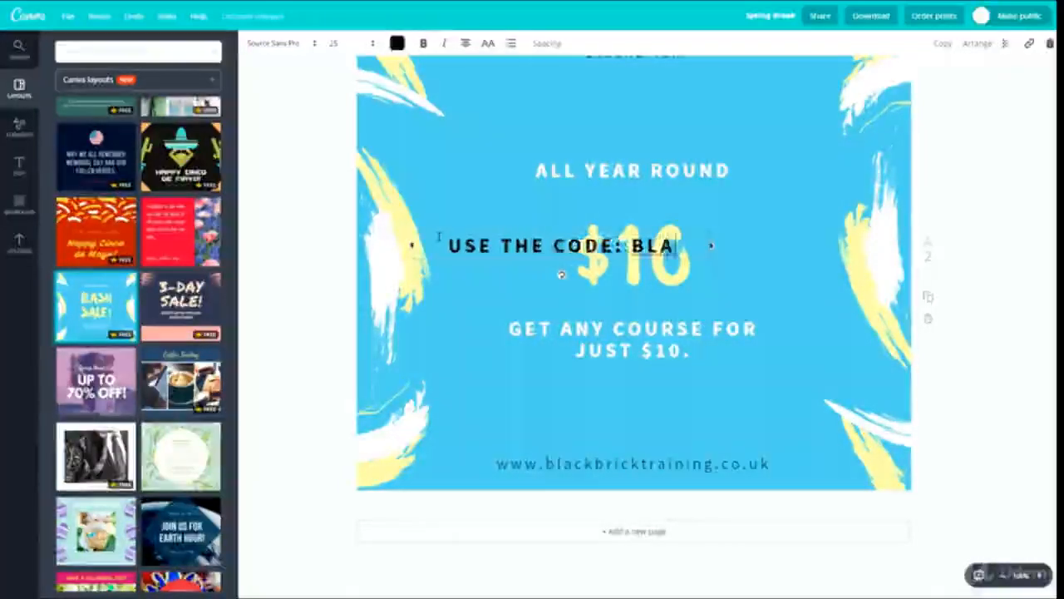
type("CKBRICK")
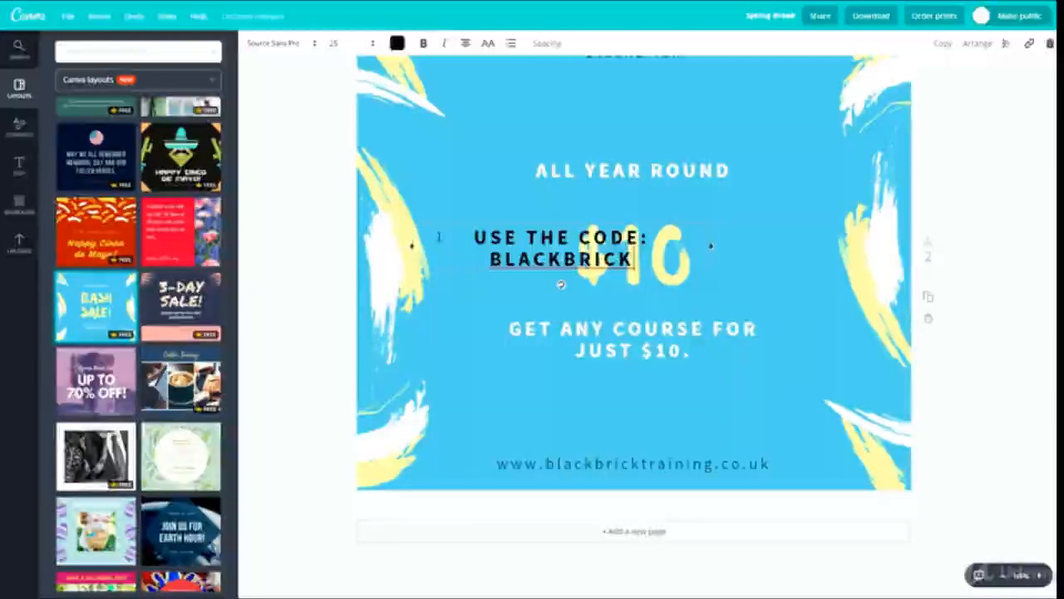
Move the original "$10" text group up the page and place the discount code text directly beneath it
left_click_drag(561, 285, 633, 436)
scroll(830, 275, "up", 2)
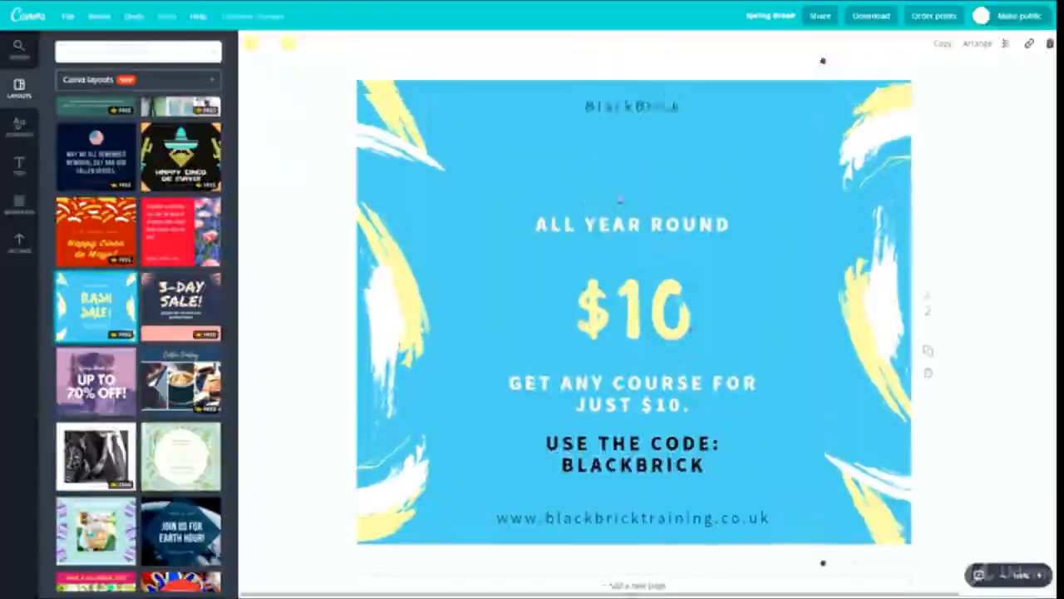
left_click_drag(601, 218, 601, 175)
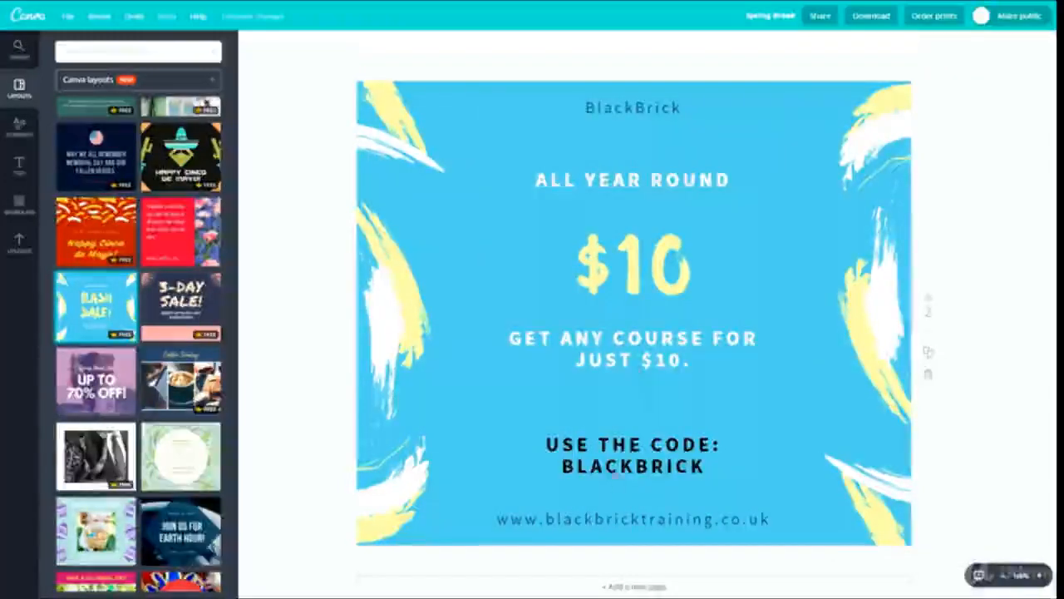
left_click_drag(614, 475, 611, 412)
Colour the "USE THE CODE: BLACKBRICK" text white and centre it under the course offer
left_click(397, 44)
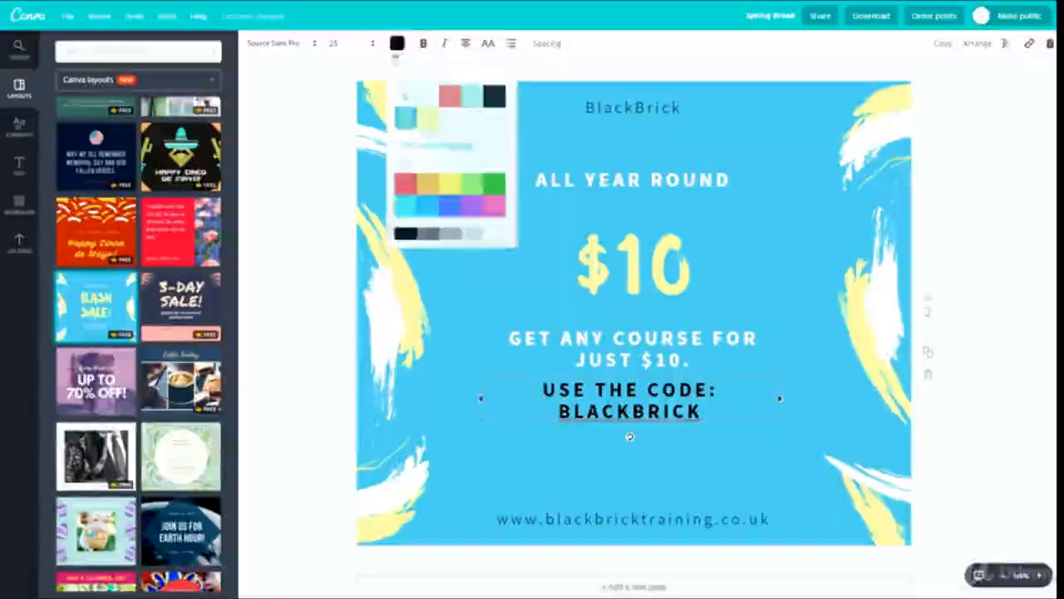
left_click(428, 97)
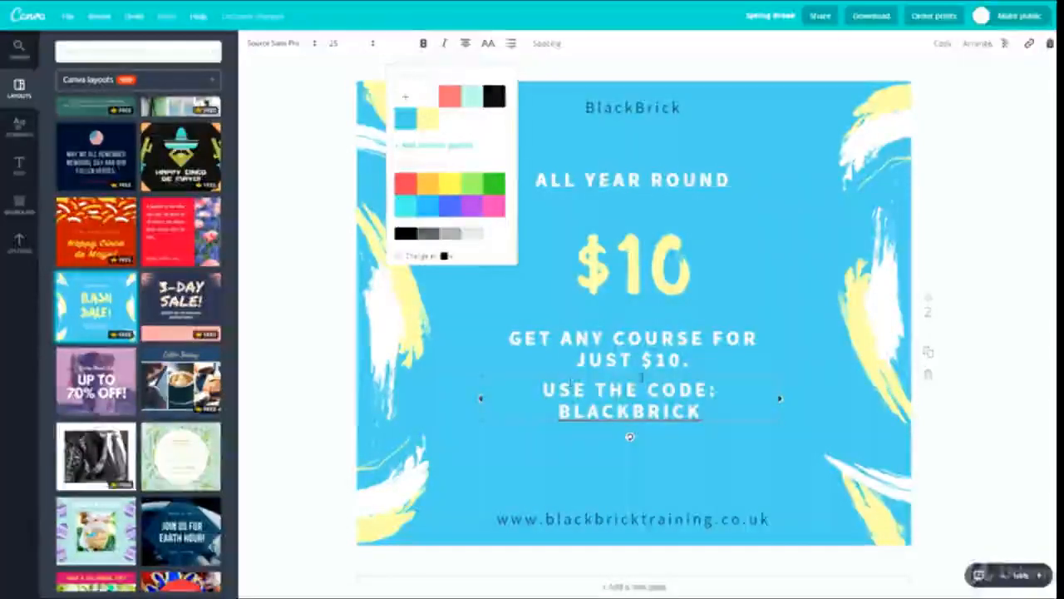
mouse_move(646, 382)
left_mouse_down()
mouse_move(662, 384)
mouse_move(647, 370)
left_mouse_up()
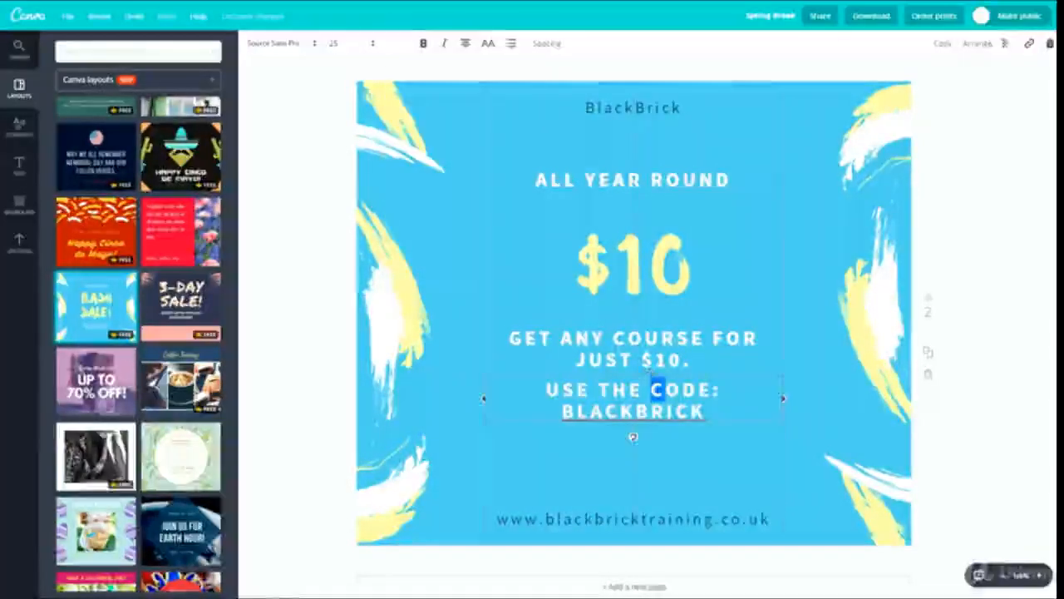
left_click(708, 409)
key("Escape")
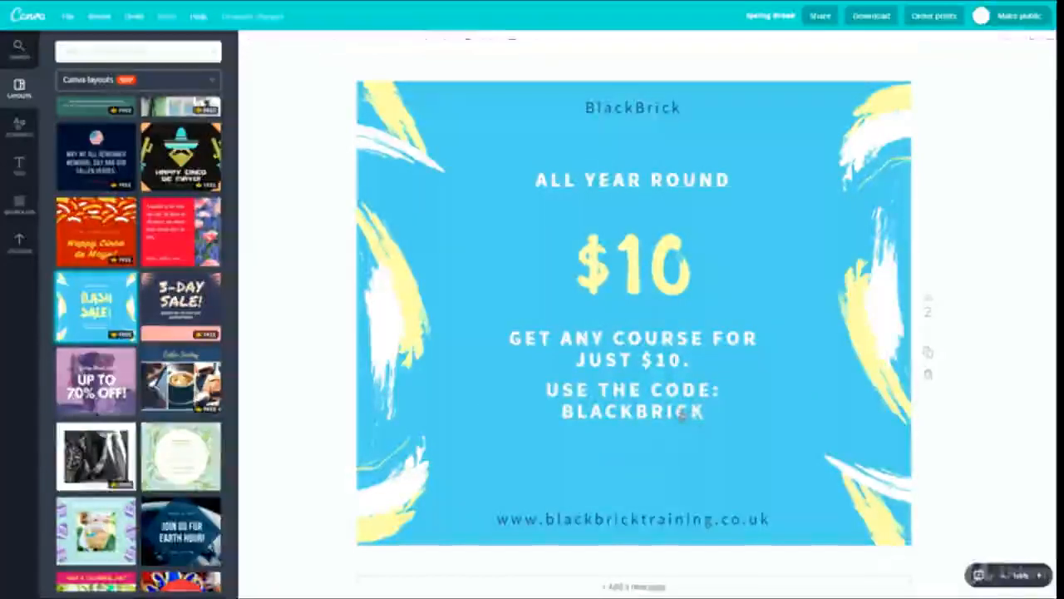
Colour the "$10" text dark green
left_click(633, 284)
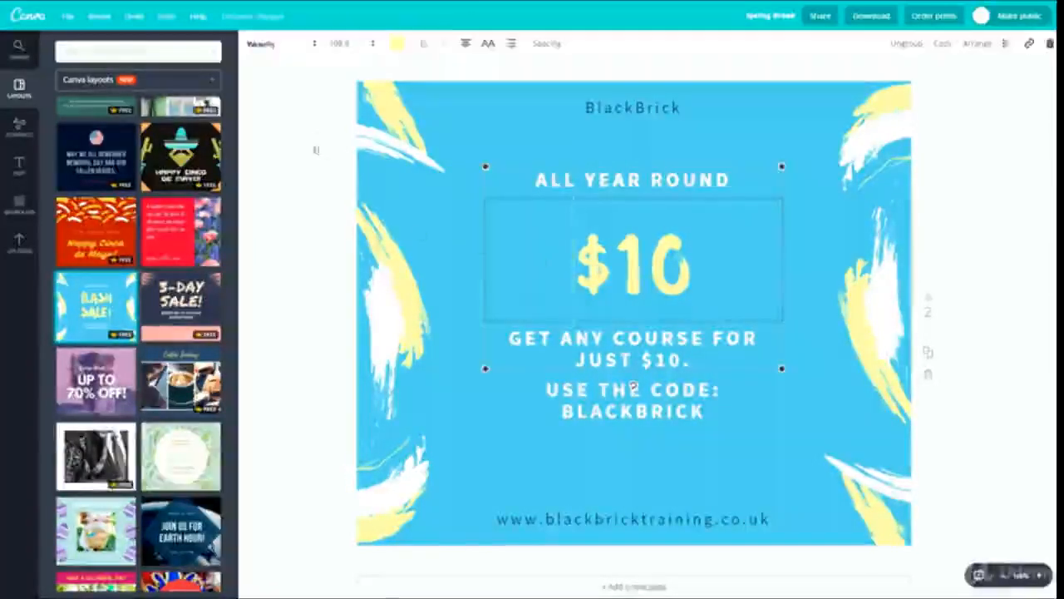
left_click(399, 46)
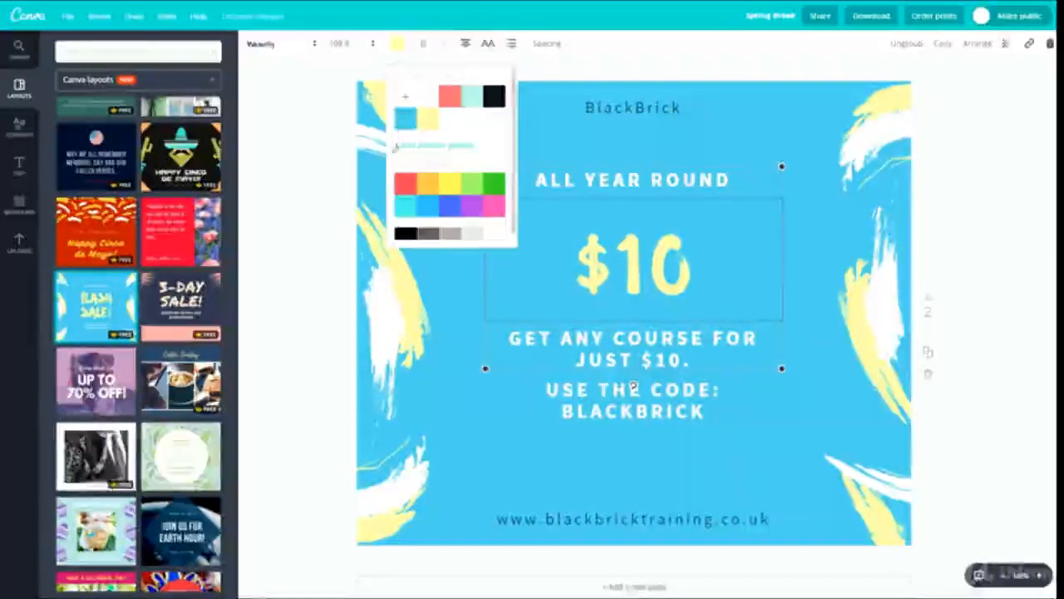
left_click(499, 186)
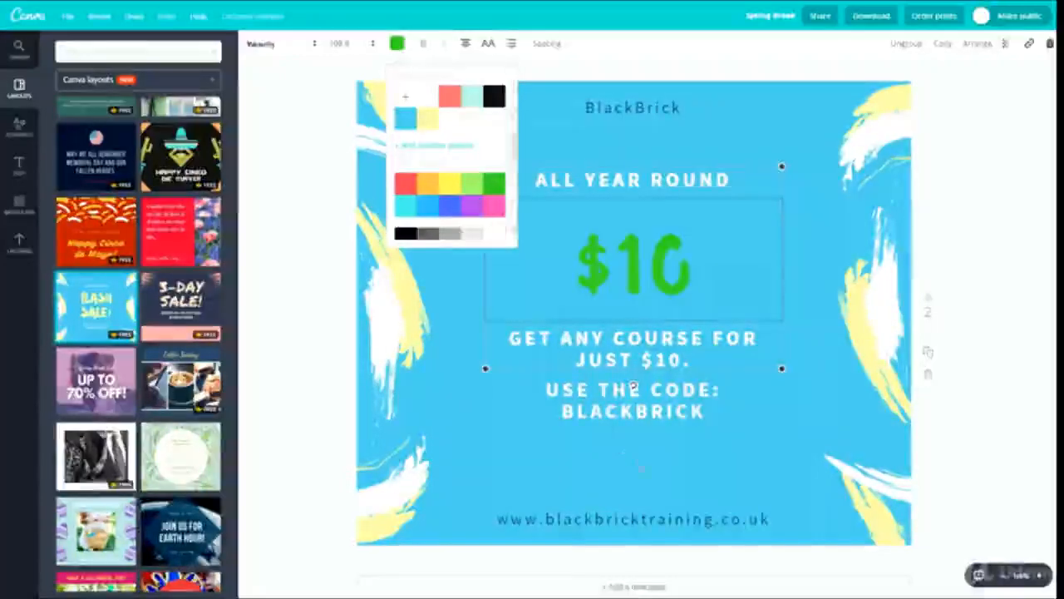
key("Escape")
Recolour the right-hand brush strokes, making the middle yellow stroke dark green and the yellow corner strokes light green
left_click(862, 361)
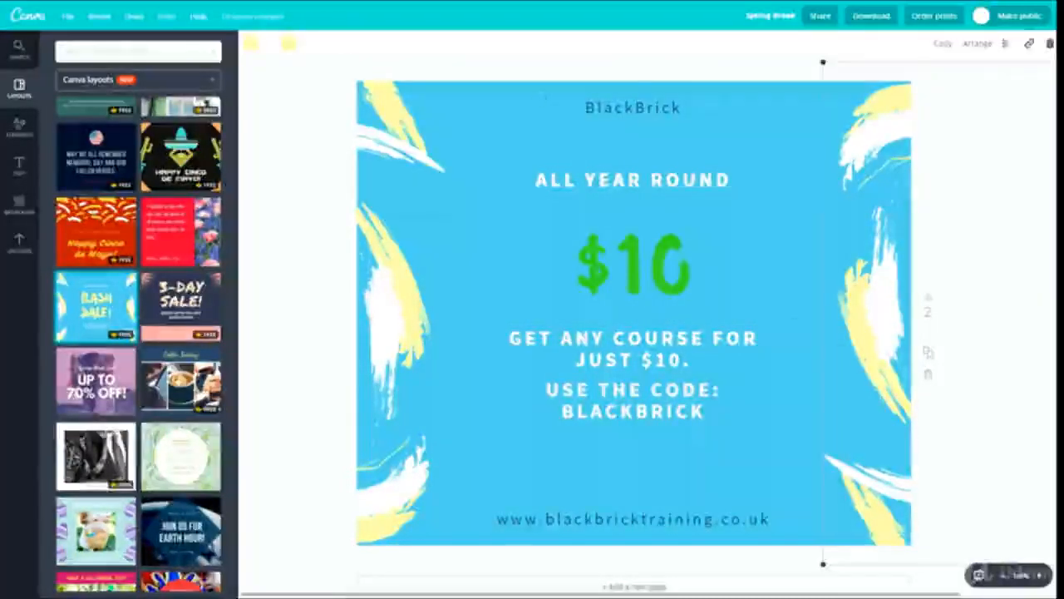
left_click(295, 50)
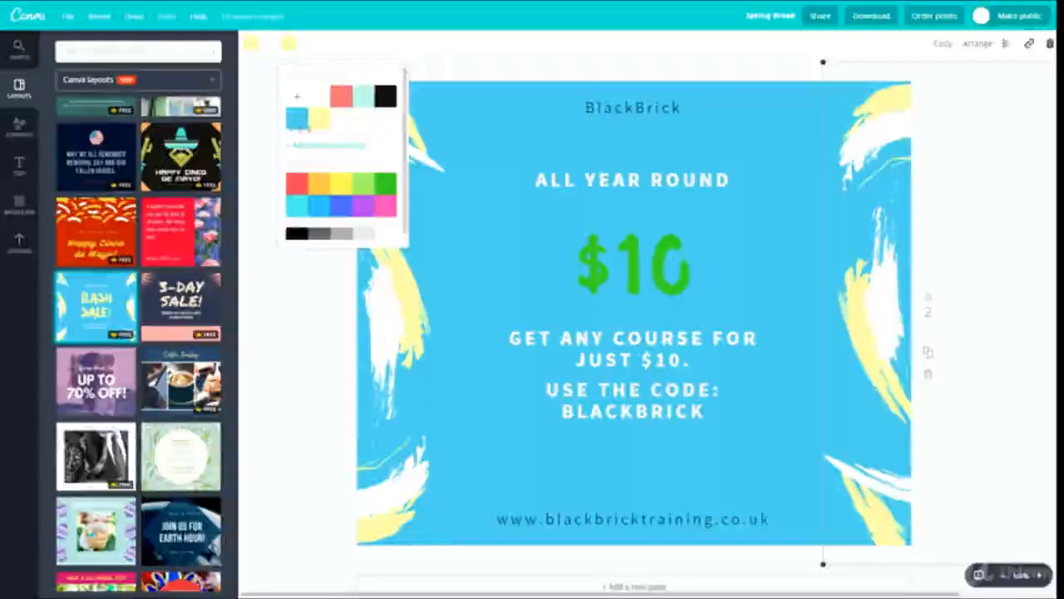
left_click(385, 183)
left_click(251, 43)
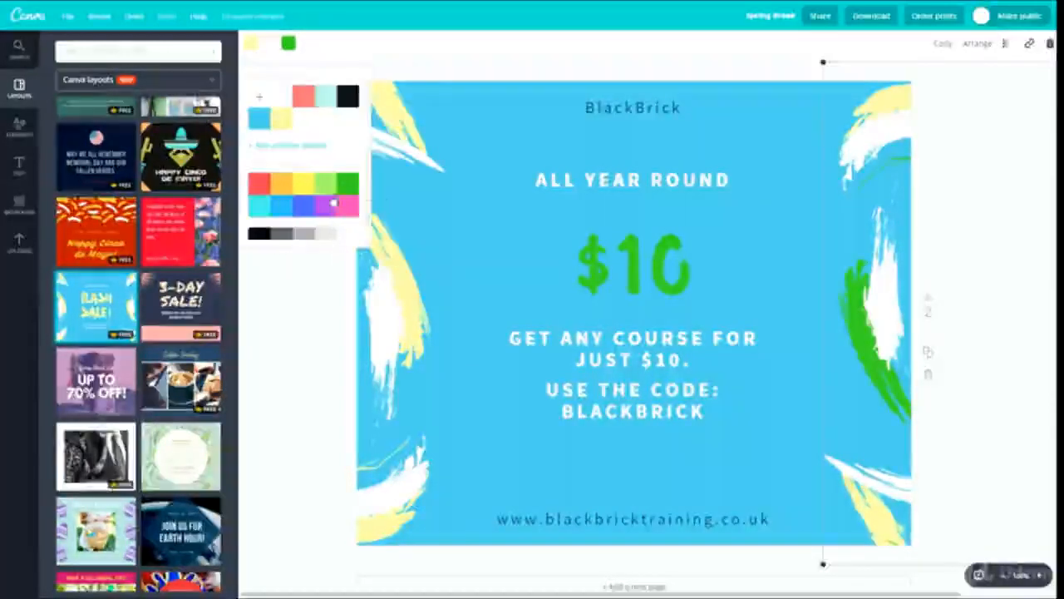
left_click(326, 183)
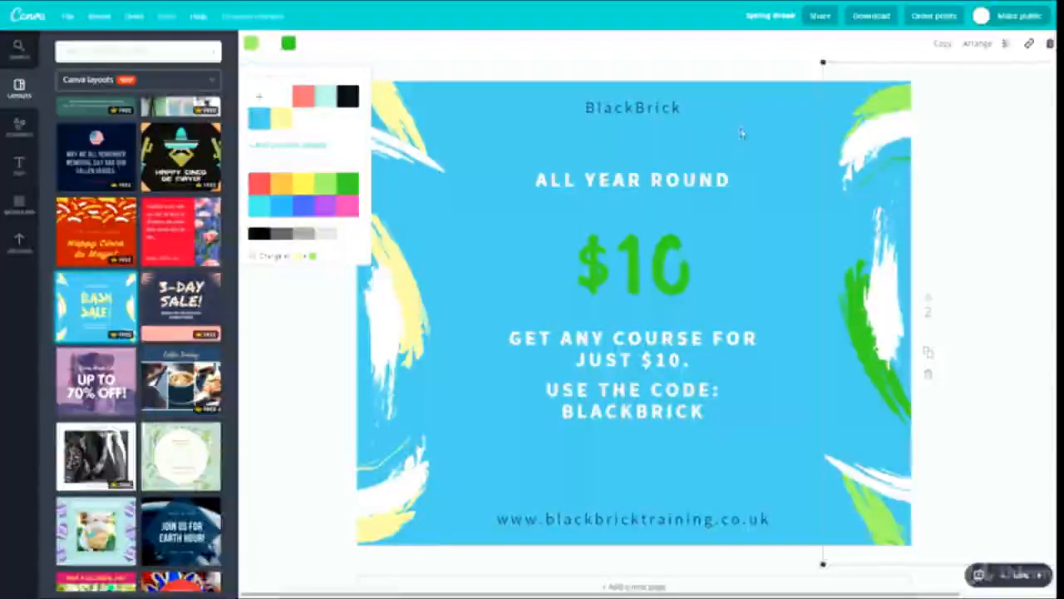
left_click(350, 363)
Recolour the left-hand brush strokes, making the middle yellow stroke light green and the yellow corner strokes dark green
left_click(421, 297)
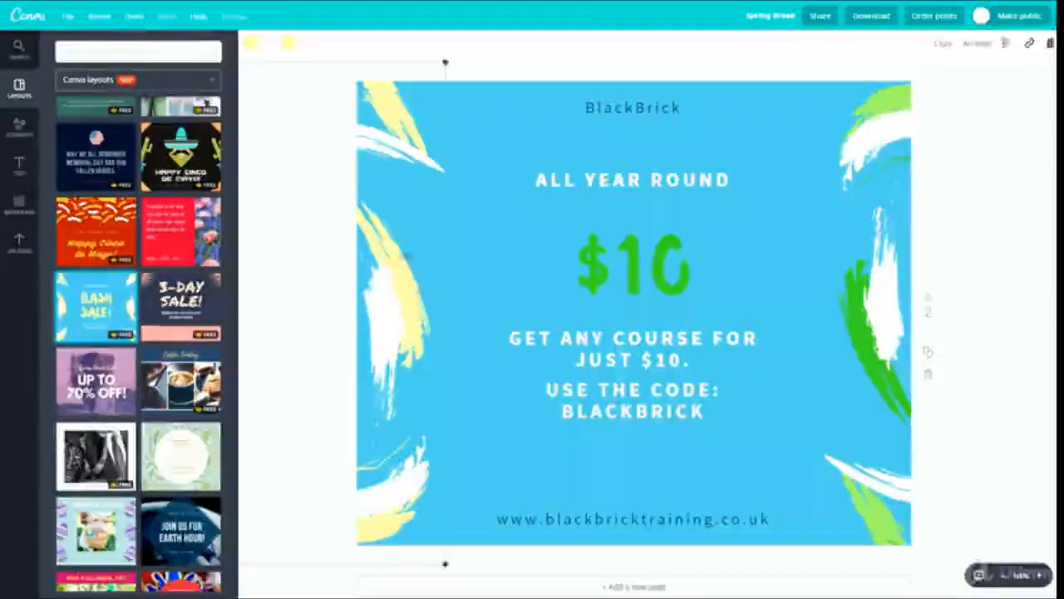
left_click(288, 44)
left_click(370, 184)
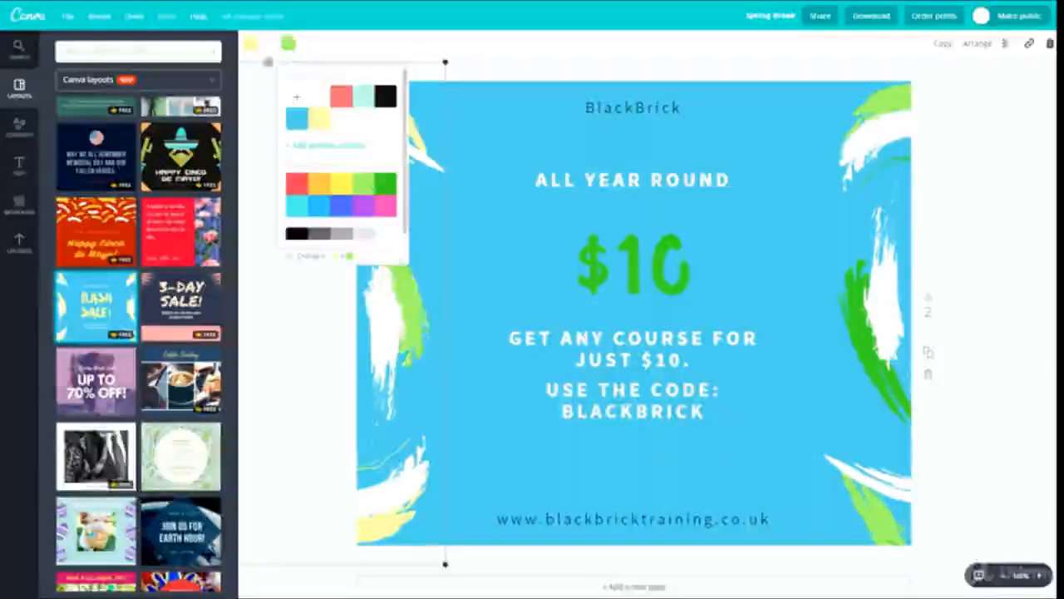
left_click(252, 42)
left_click(325, 184)
left_click(308, 356)
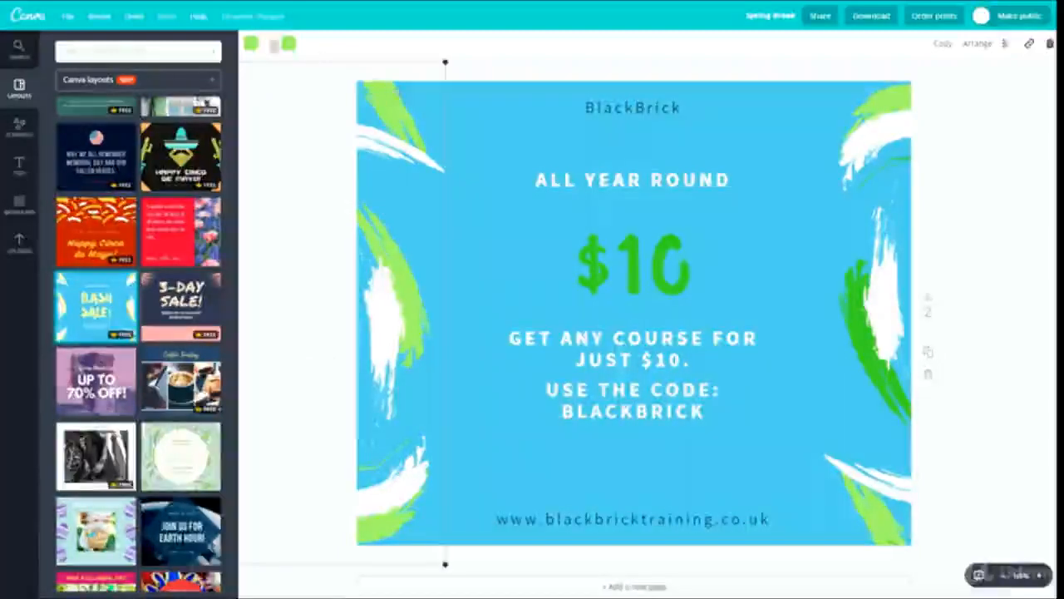
left_click(251, 43)
left_click(349, 187)
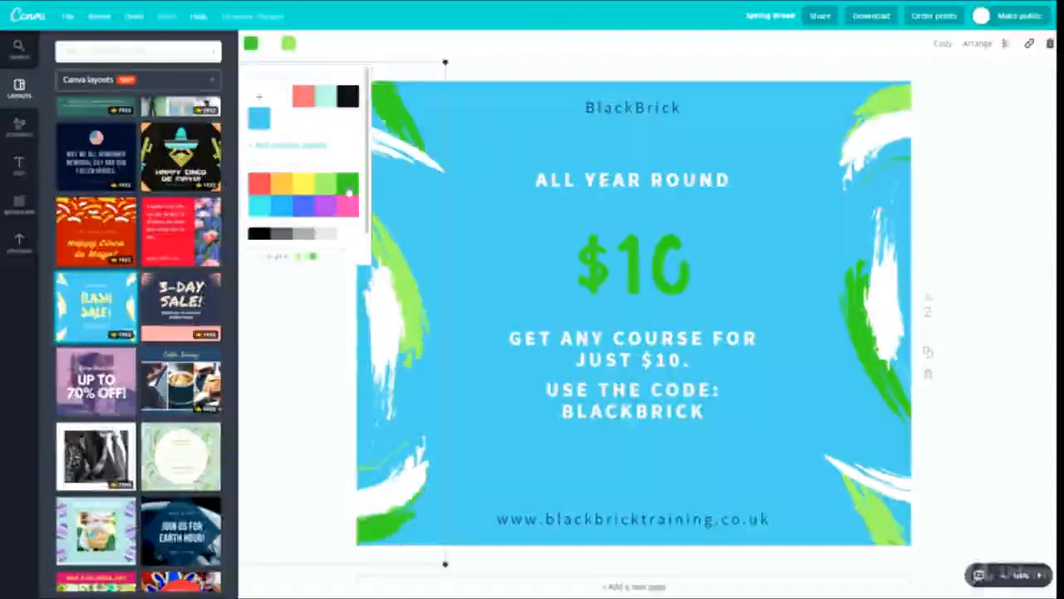
left_click(327, 377)
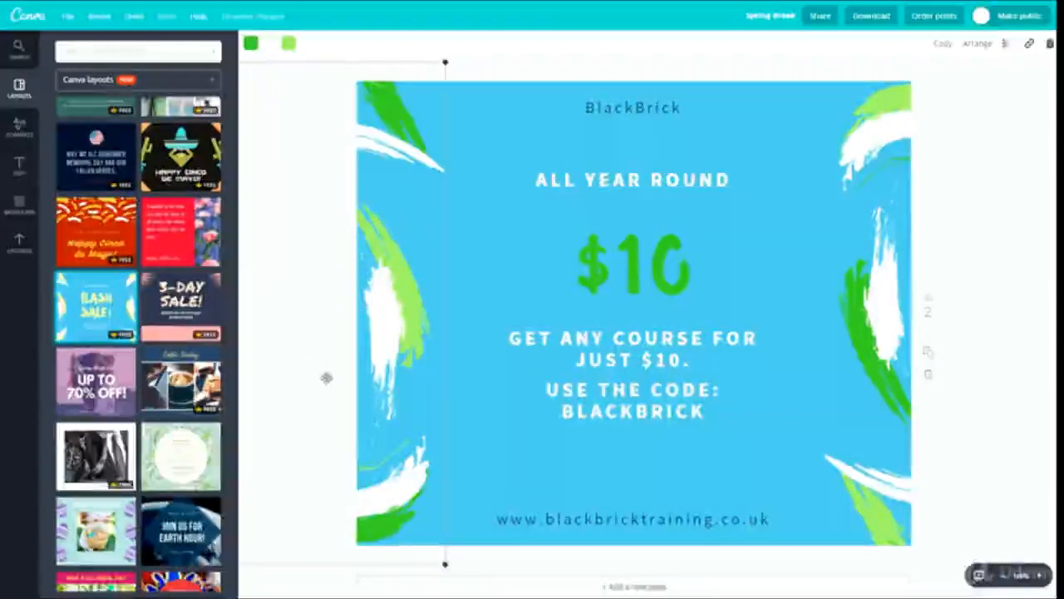
Change the colour of the "$10" text to coral red
left_click(582, 359)
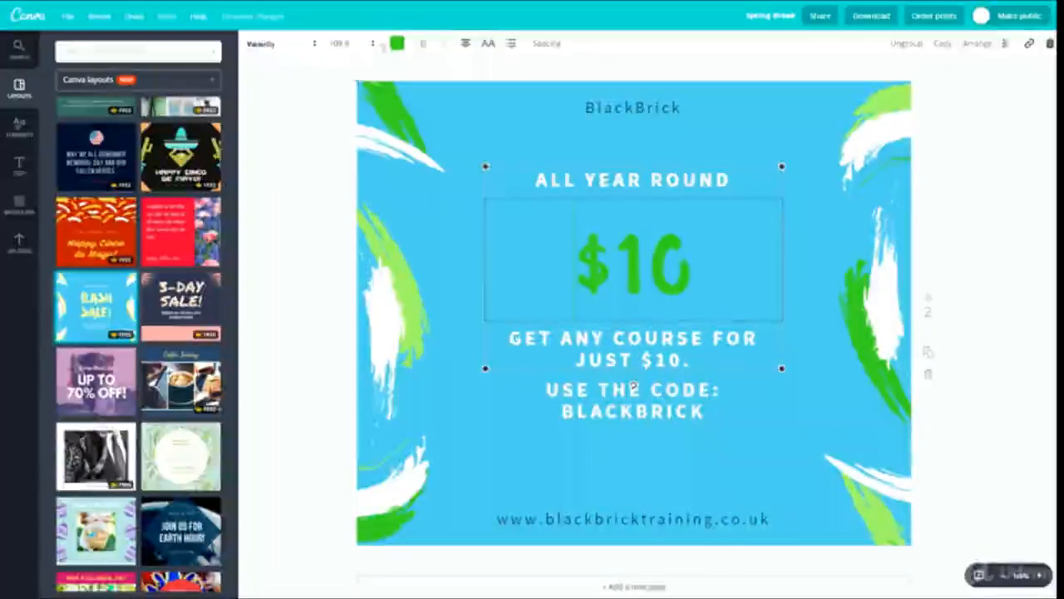
left_click(397, 43)
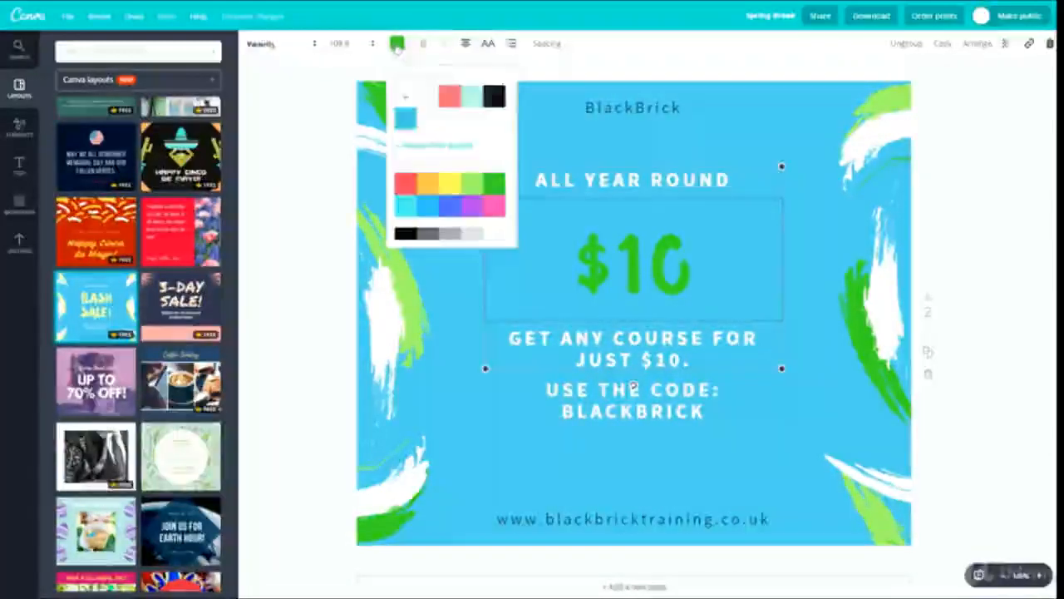
left_click(450, 99)
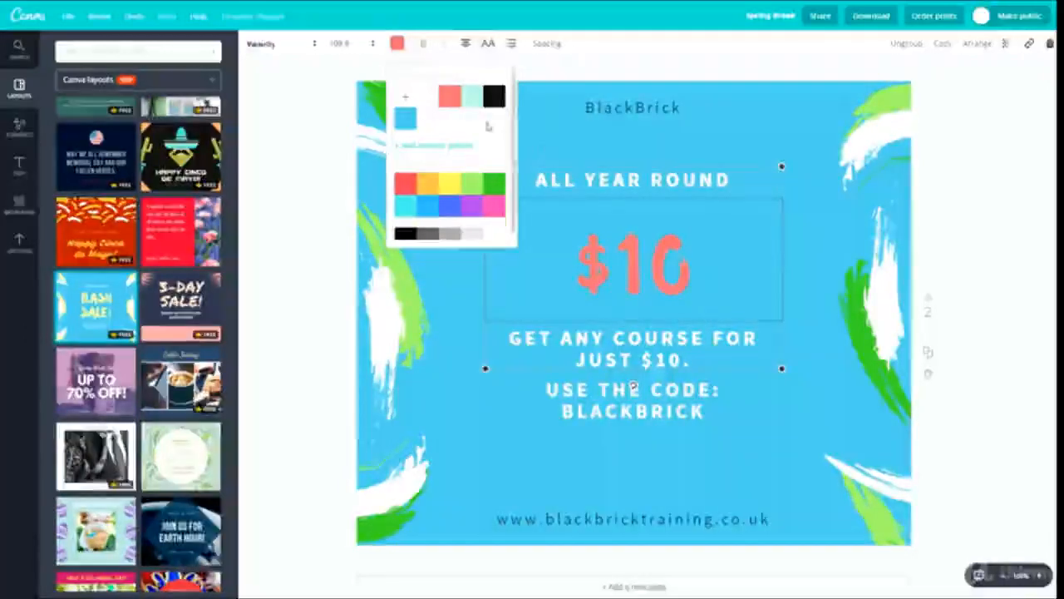
Set the font of the "BlackBrick" company name to Amaranth
left_click(594, 109)
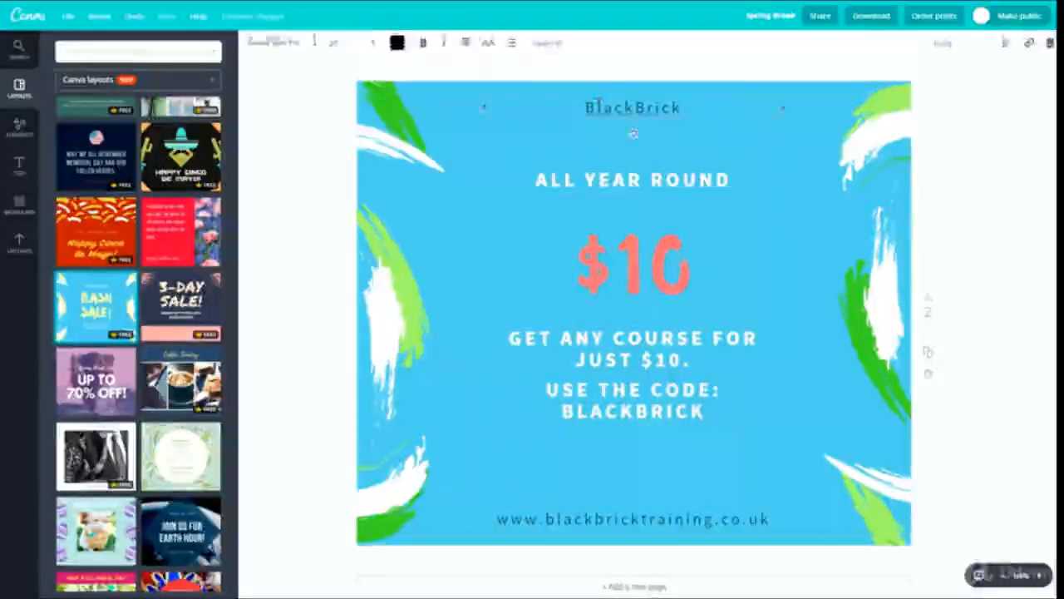
left_click(309, 44)
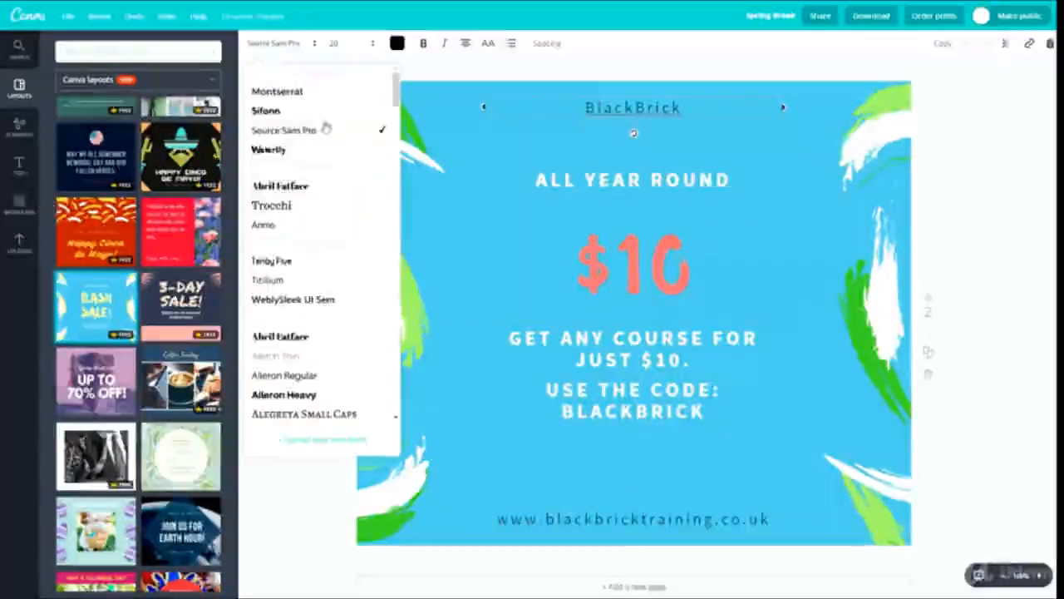
scroll(302, 228, "down", 5)
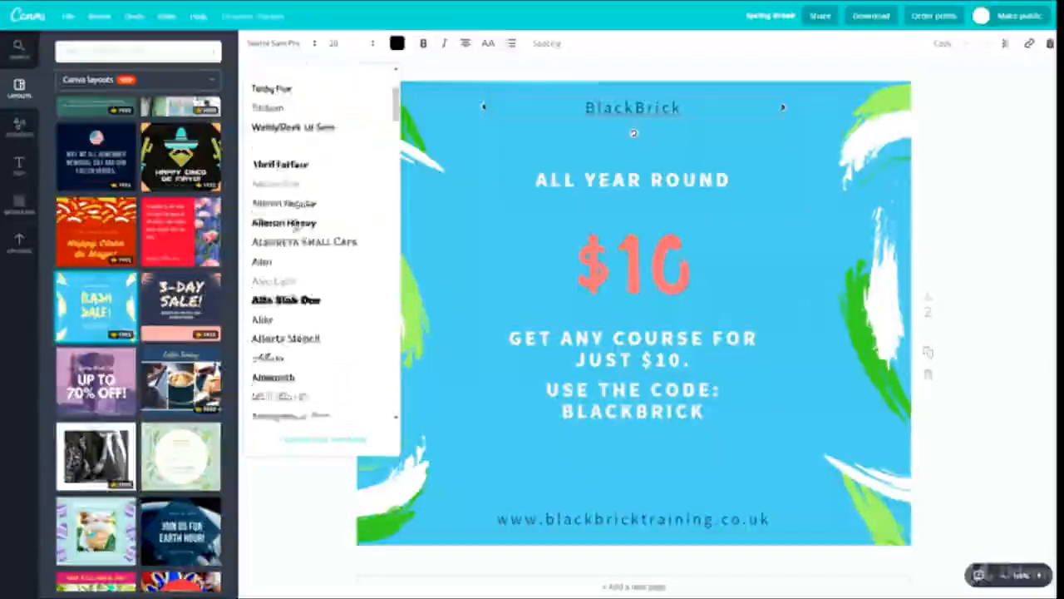
left_click(302, 218)
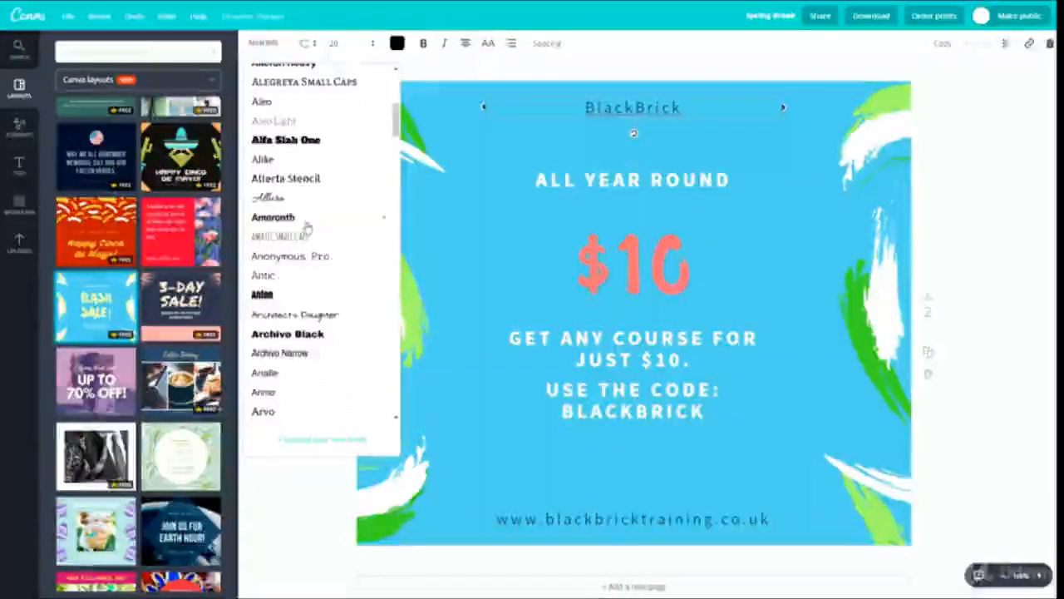
left_click(562, 210)
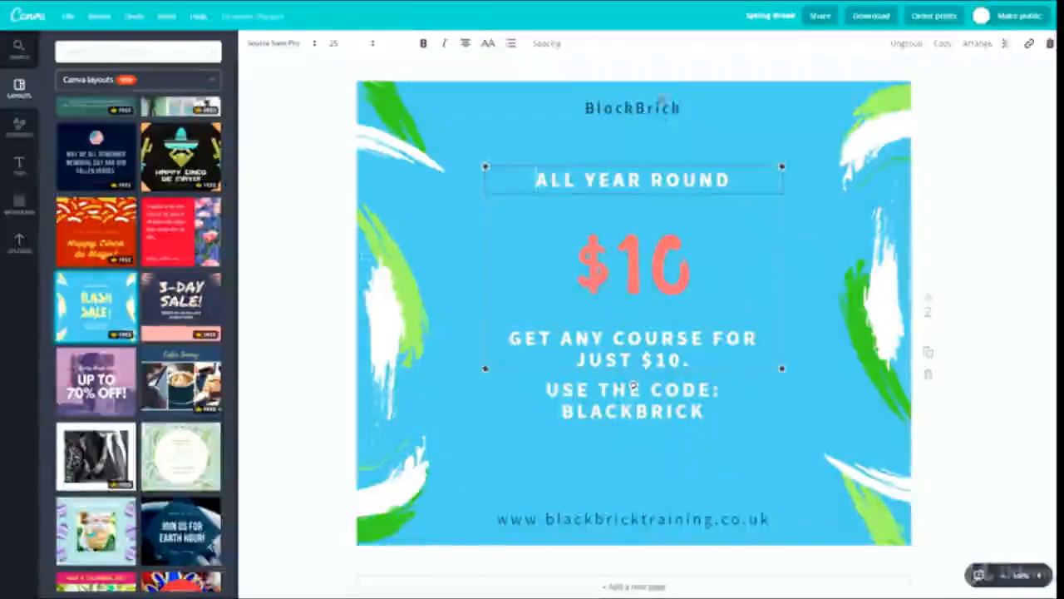
Set the font of the website address at the foot of the design to Amaranth
left_click(632, 521)
left_click(286, 43)
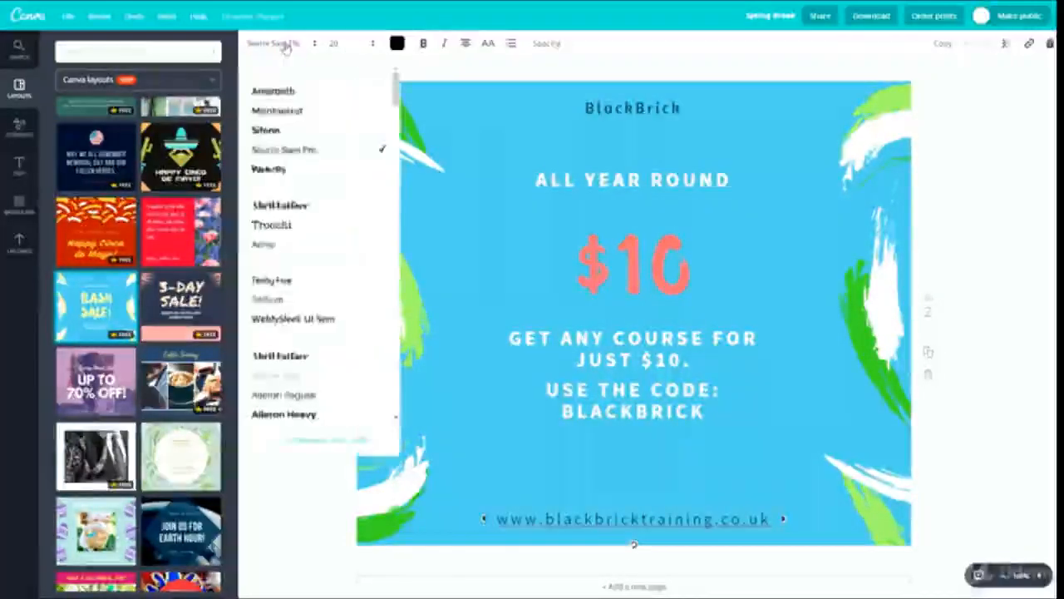
left_click(314, 90)
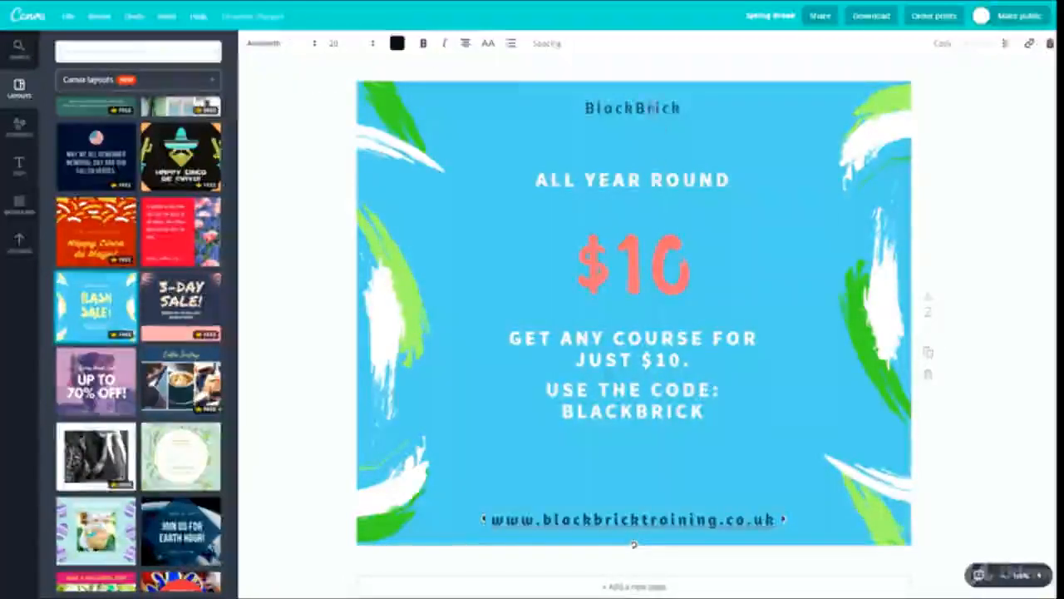
Make the "BlackBrick" company name at the head of the design bold
left_click(653, 109)
left_click(423, 44)
left_click(605, 233)
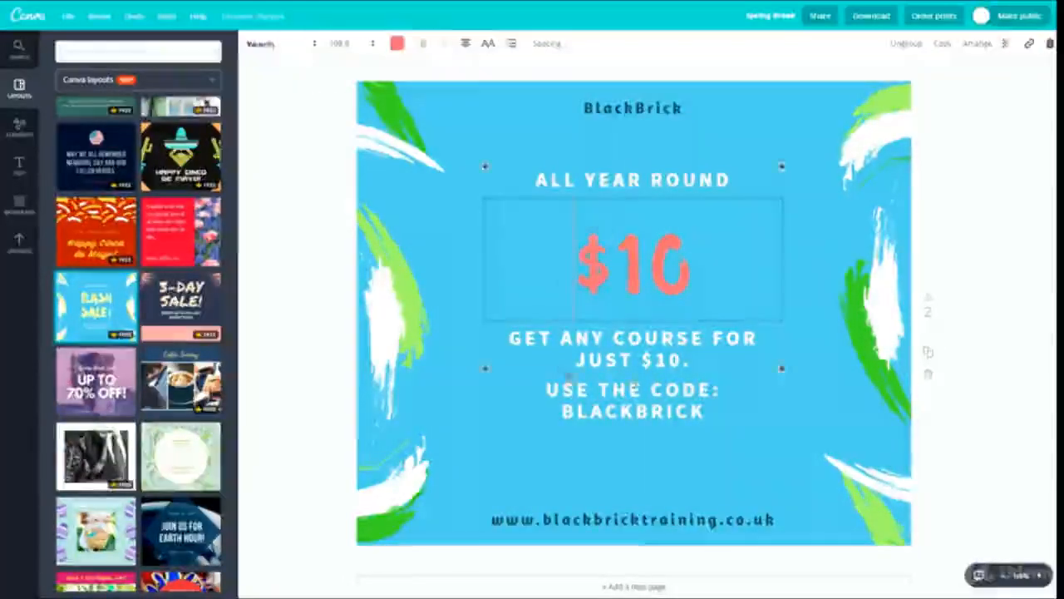
left_click(628, 520)
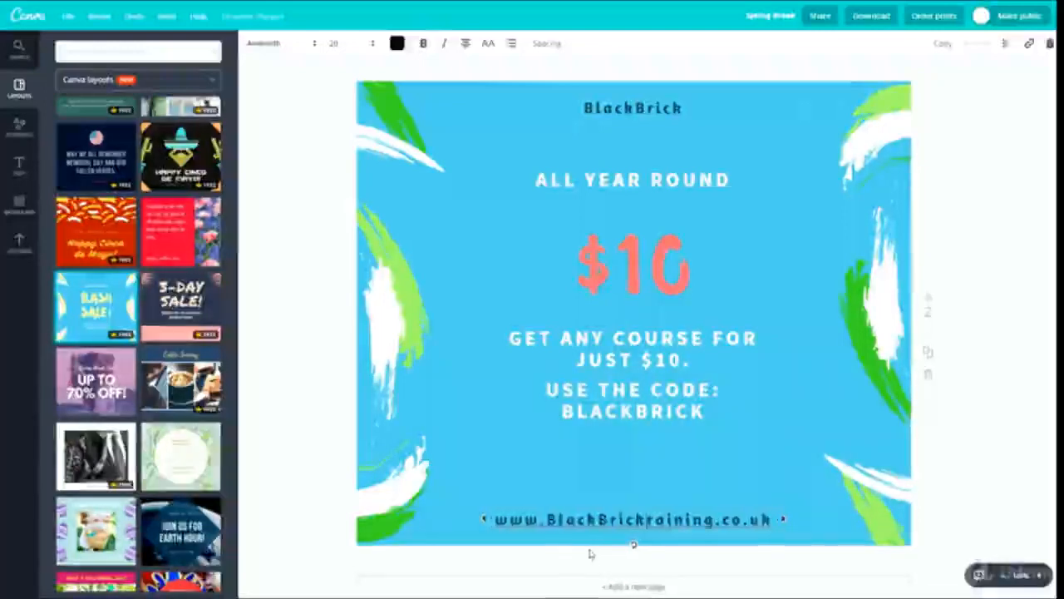
type("T")
left_click(686, 486)
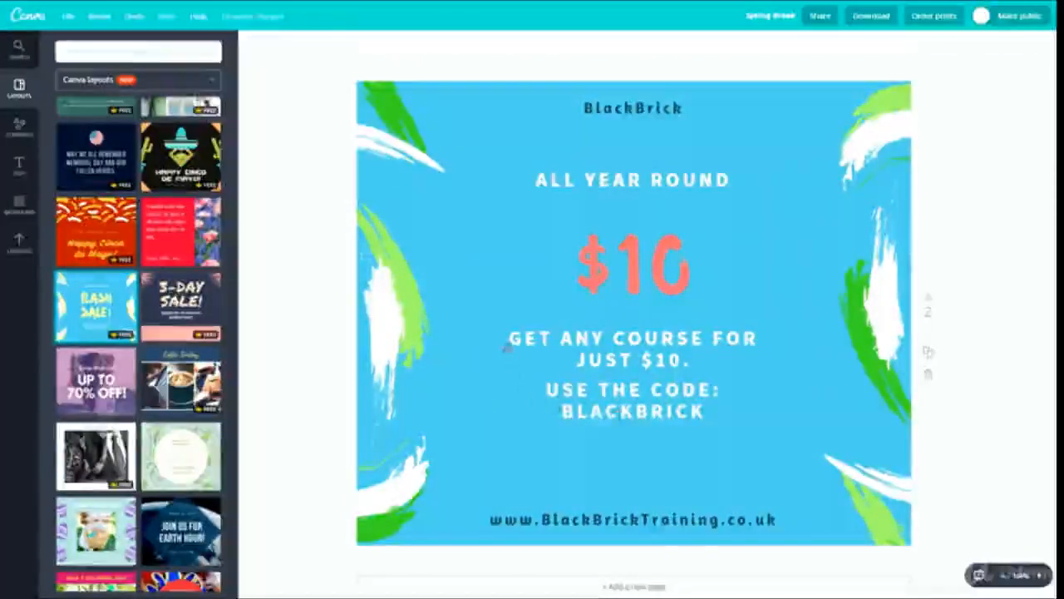
Change the colour of the "$10" text to black
left_click(610, 275)
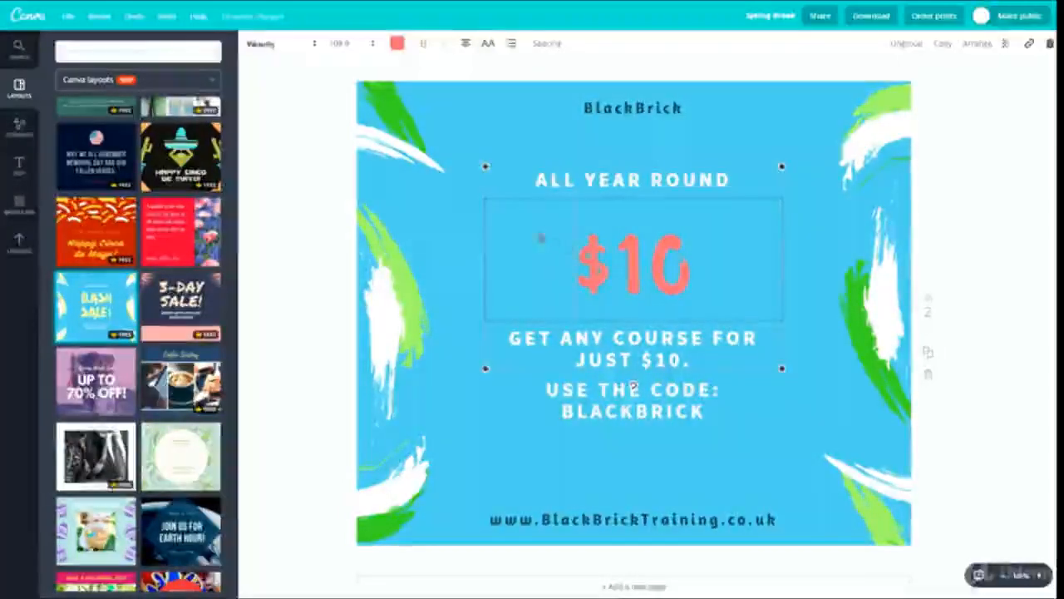
left_click(397, 44)
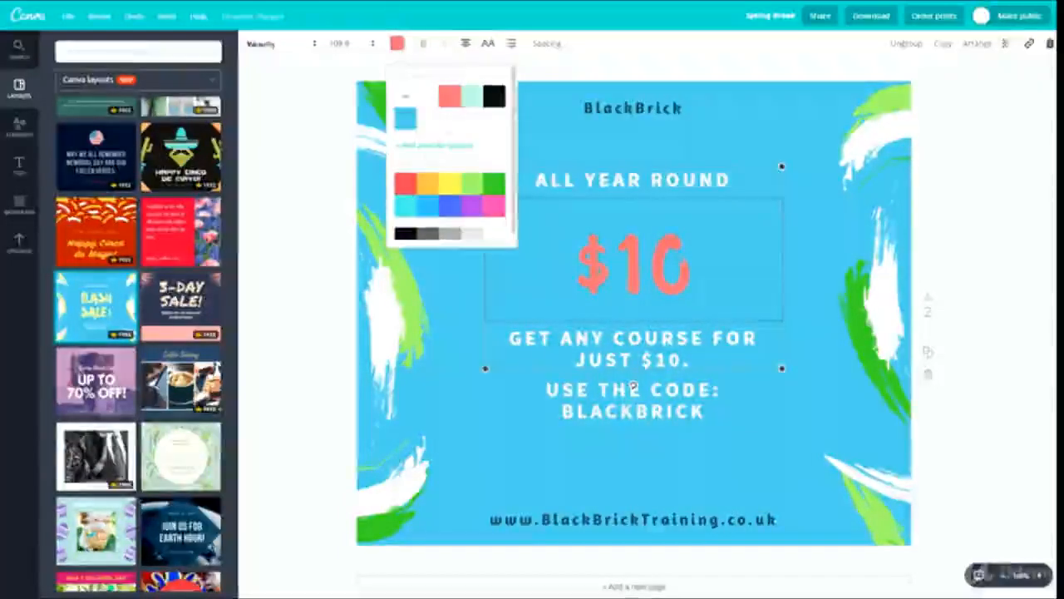
left_click(495, 96)
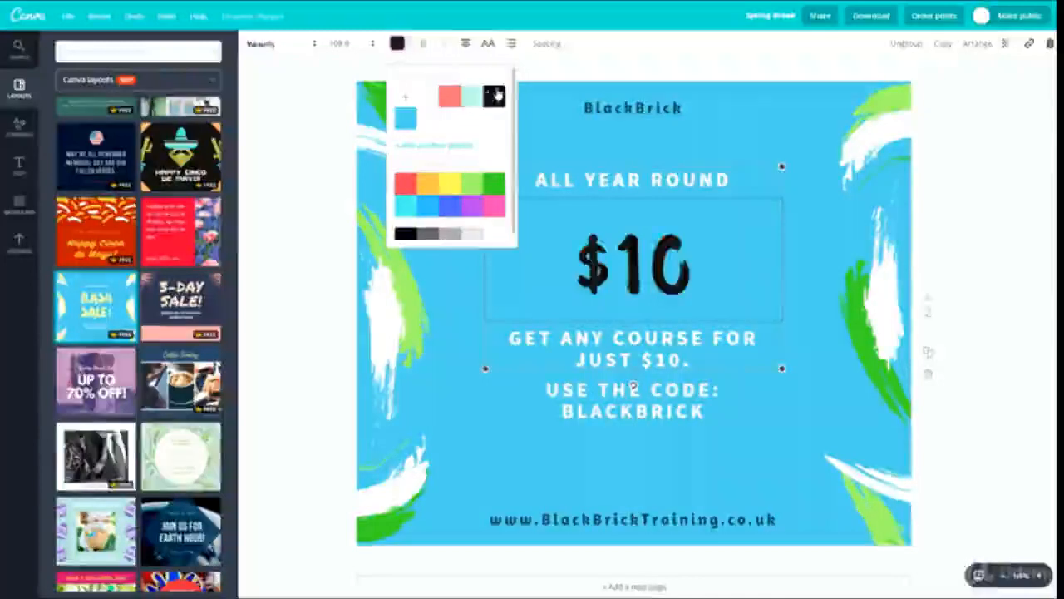
left_click(633, 108)
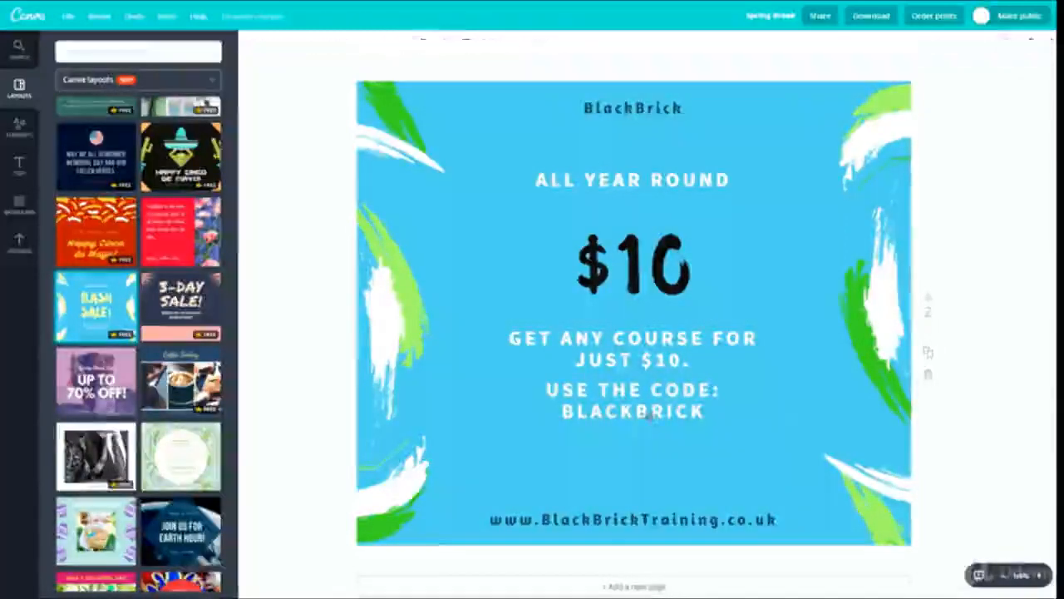
Colour the "USE THE CODE: BLACKBRICK" text yellow
left_click(735, 420)
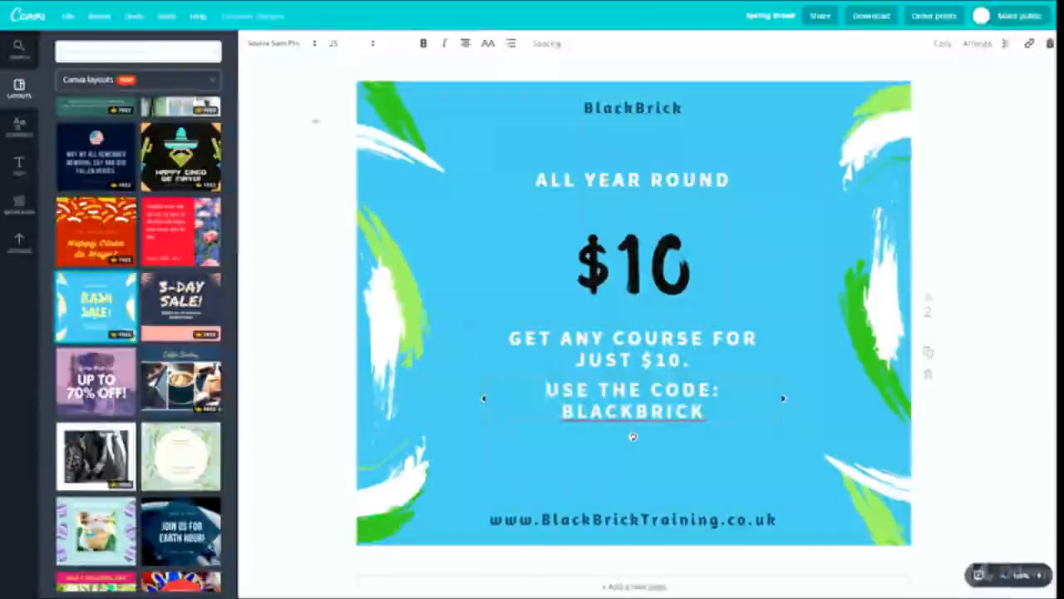
left_click(399, 44)
left_click(449, 188)
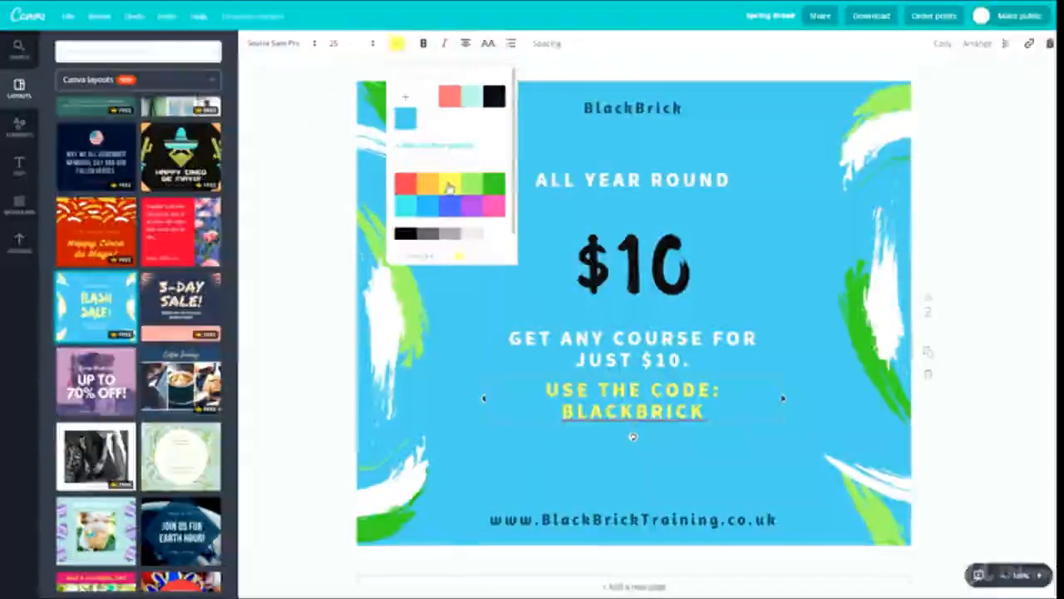
left_click(572, 471)
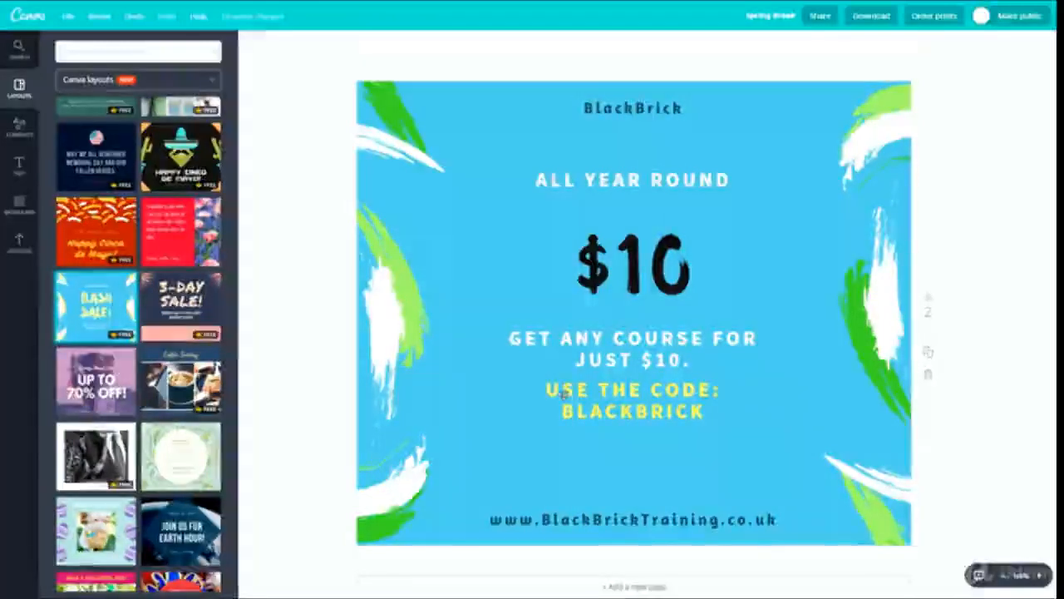
Extend the heading above the price to read "ALL YEAR ROUND SALE!"
left_click(648, 412)
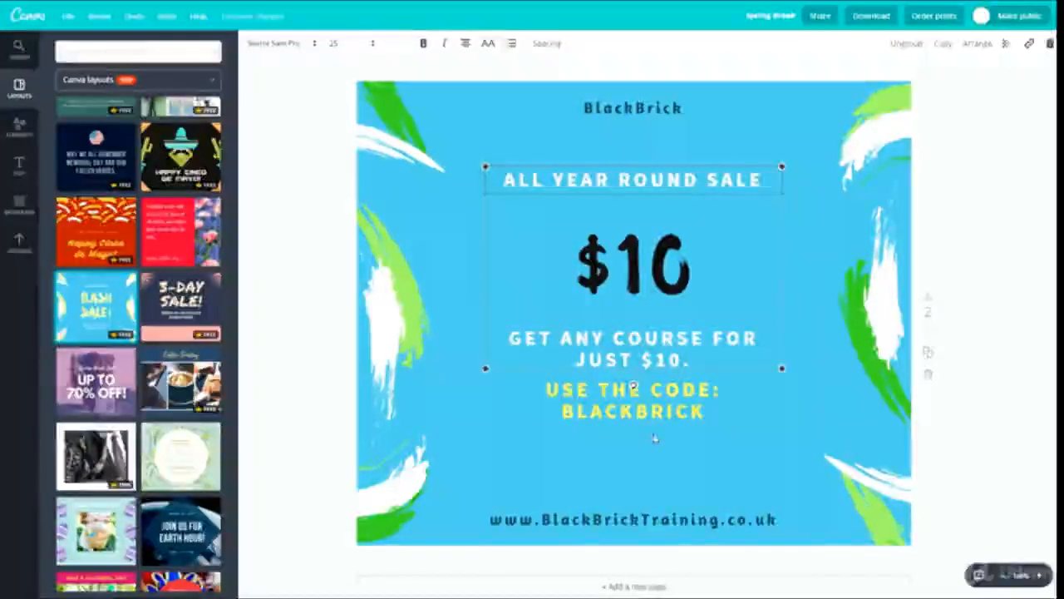
left_click(655, 438)
left_click(764, 183)
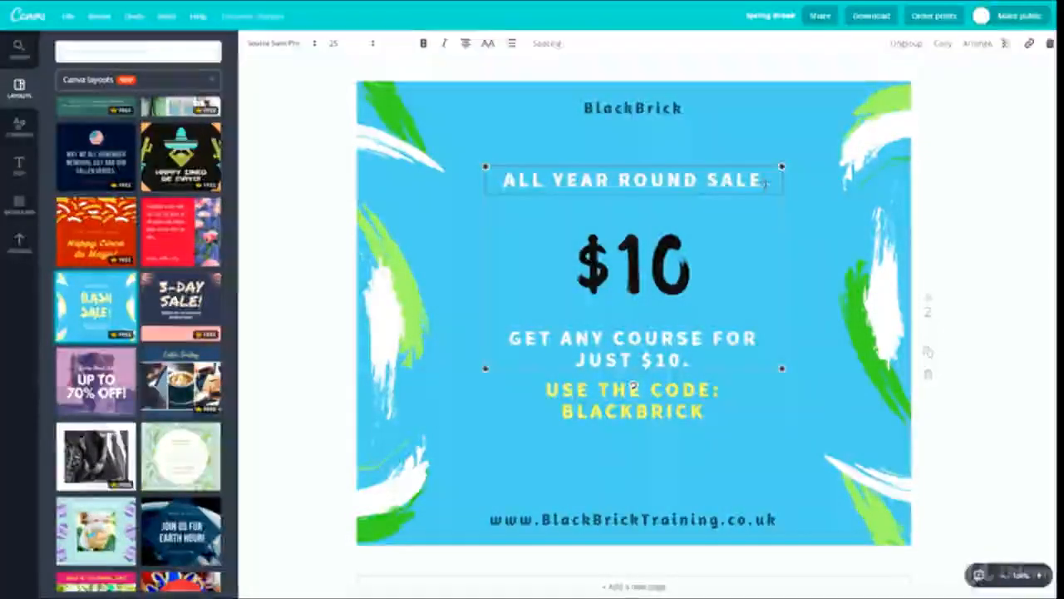
type("!")
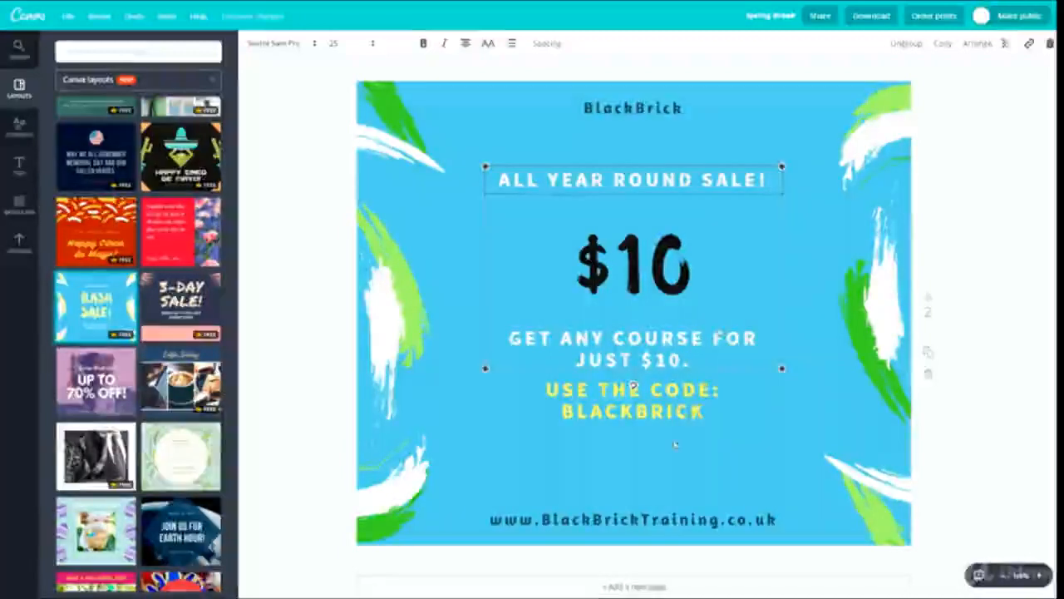
Delete the word "BLACKBRICK" from the yellow code text, leaving only "USE THE CODE:"
left_click(620, 407)
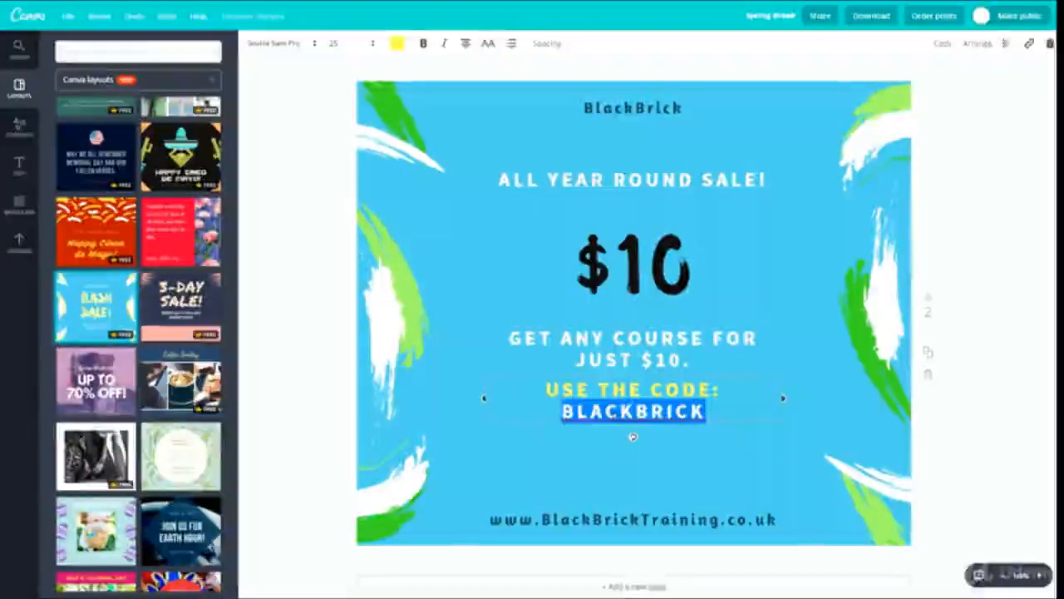
key("BackSpace")
key("Escape")
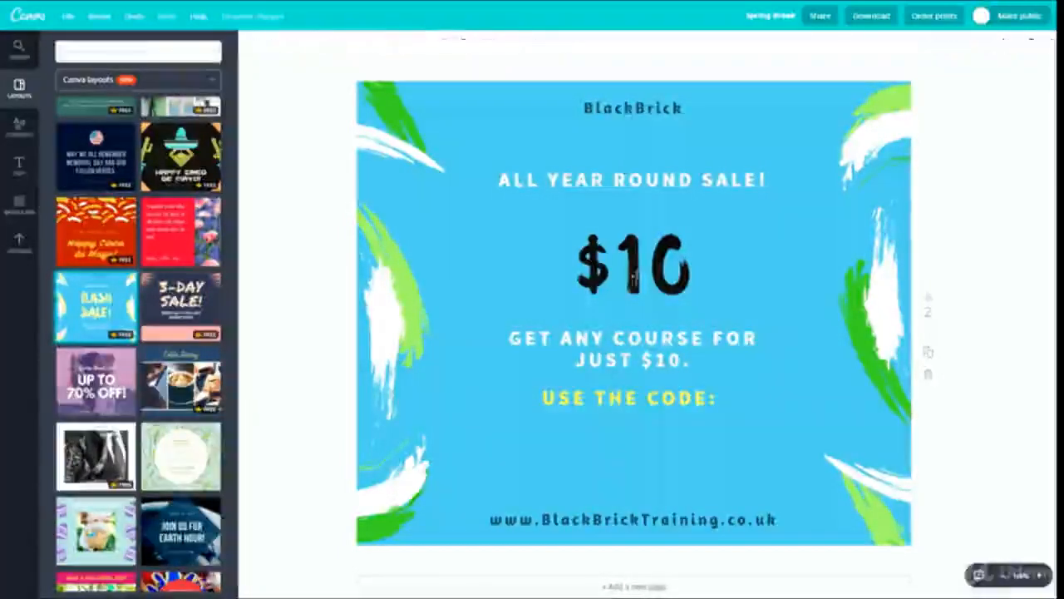
Duplicate the "BlackBrick" company name and centre the copy below the "USE THE CODE:" line
left_click(632, 108)
key("ctrl+d")
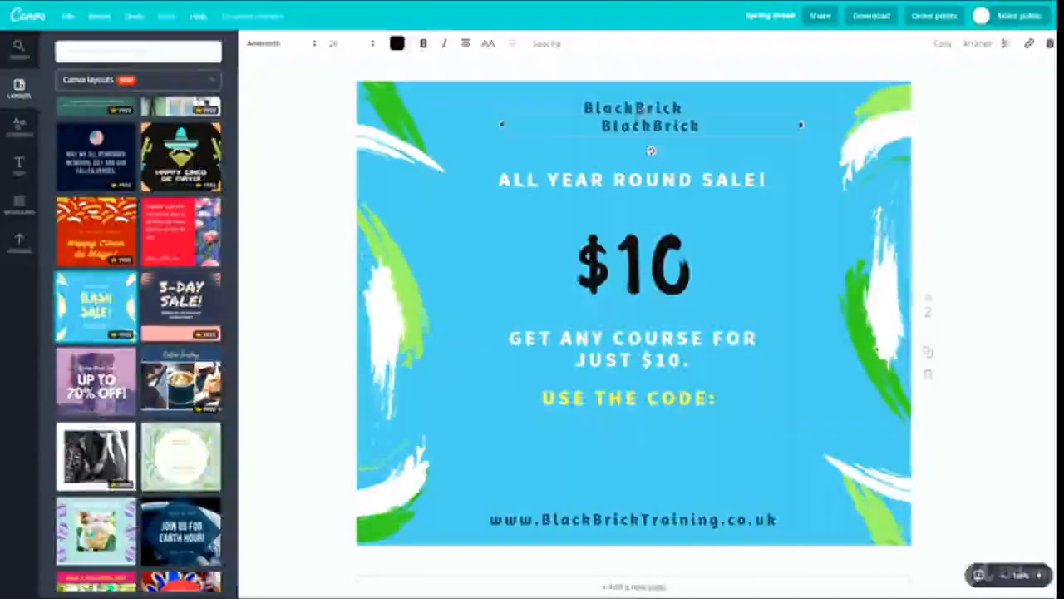
left_click_drag(639, 116, 622, 405)
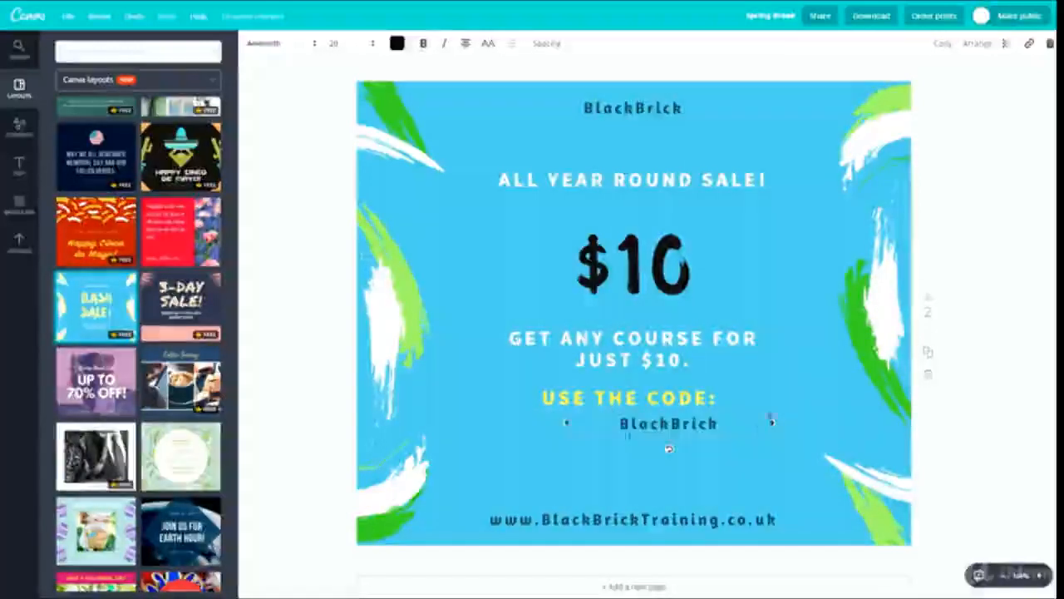
left_click_drag(669, 449, 633, 461)
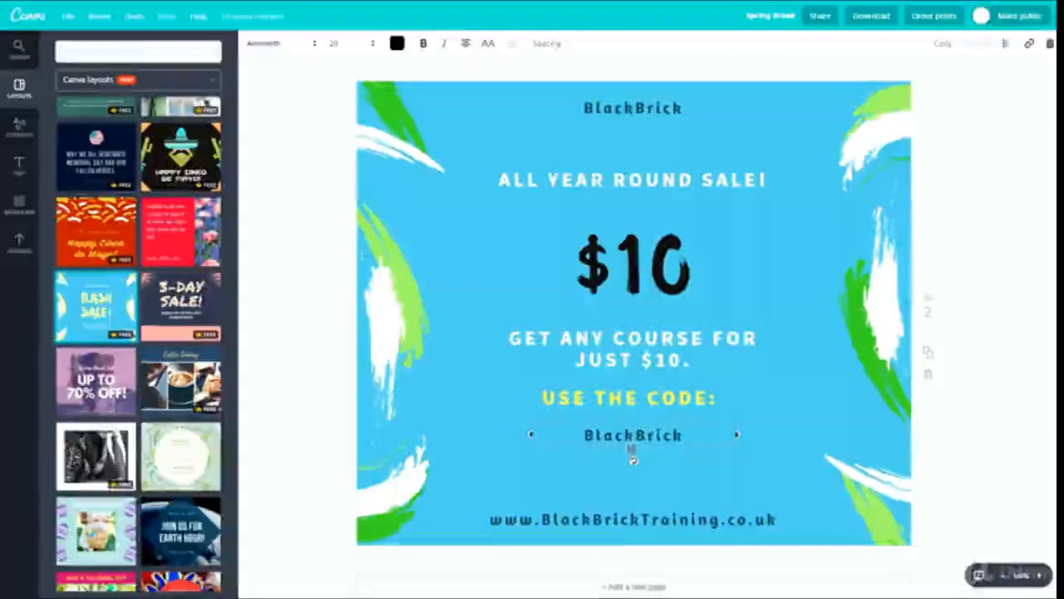
Give the copied "BlackBrick" text the same brush-style font as the "$10" text and set its size to 32
left_click(287, 50)
left_click(291, 133)
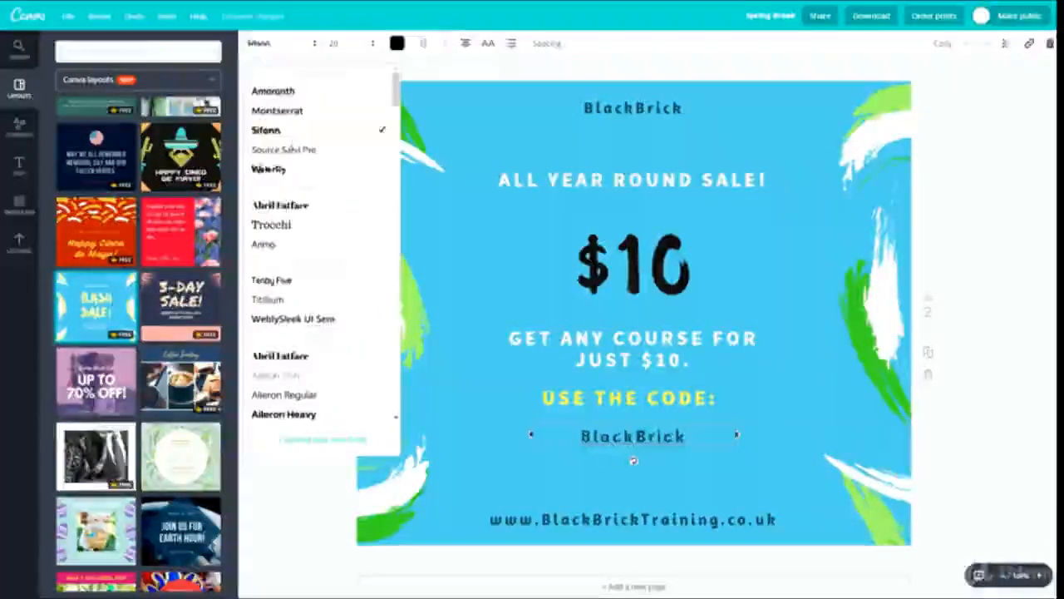
left_click(270, 169)
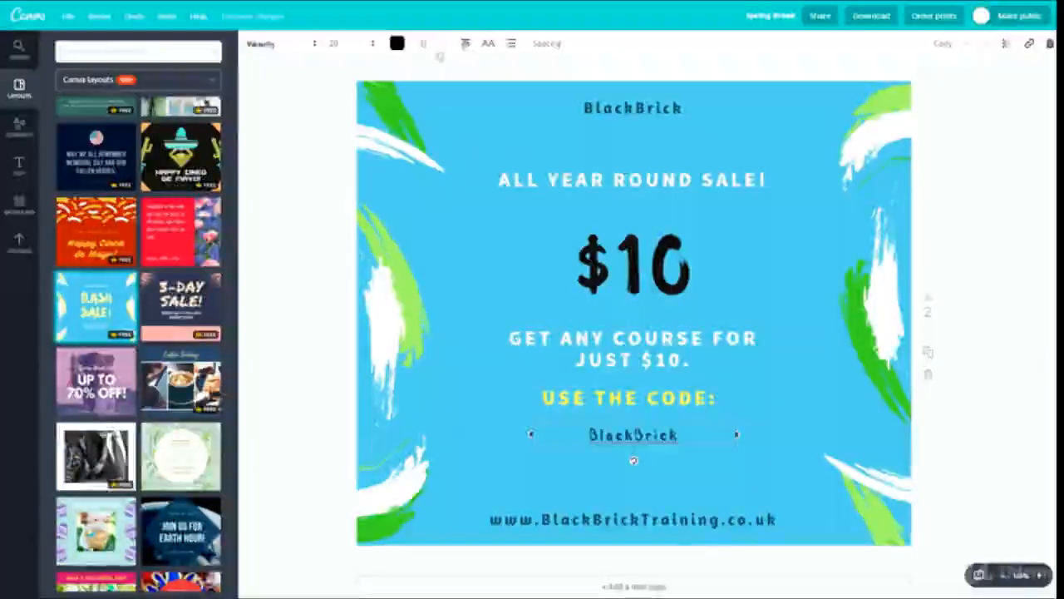
left_click(335, 45)
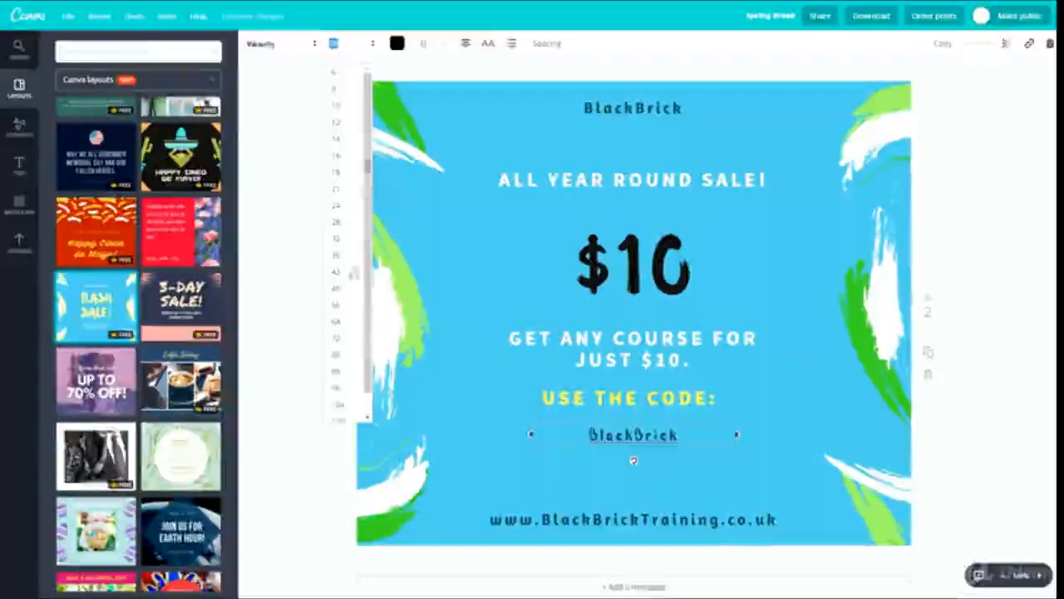
left_click(350, 239)
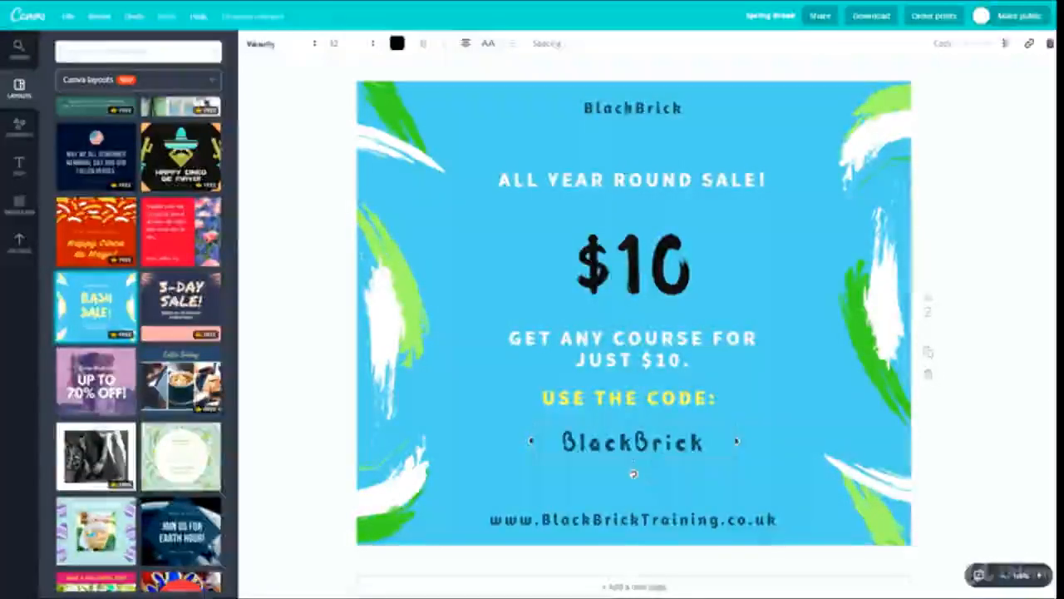
Fine-tune the vertical spacing by moving the code lines and website address up slightly and the company name down slightly
left_click_drag(633, 423, 662, 392)
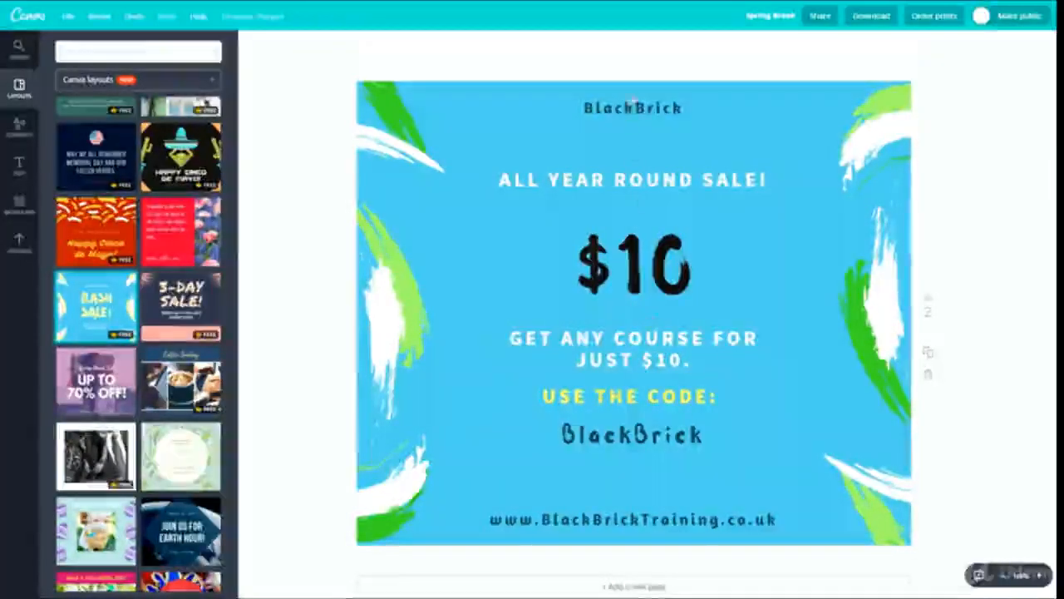
left_click_drag(630, 102, 631, 104)
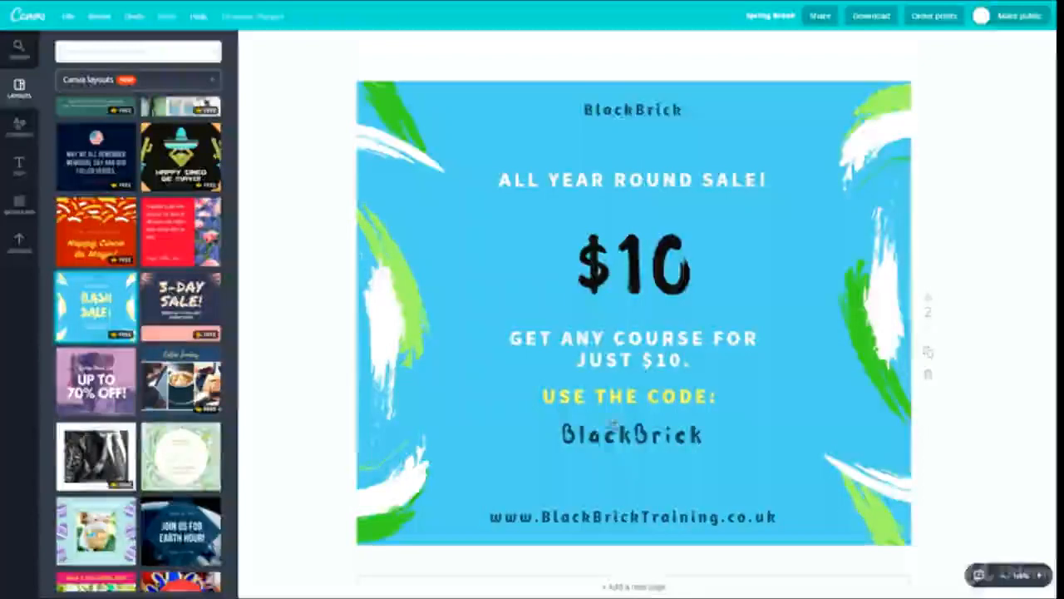
Replace the brush-style code text with "BLACKBRICK" in capitals and move the "USE THE CODE:" line up slightly
left_click(632, 435)
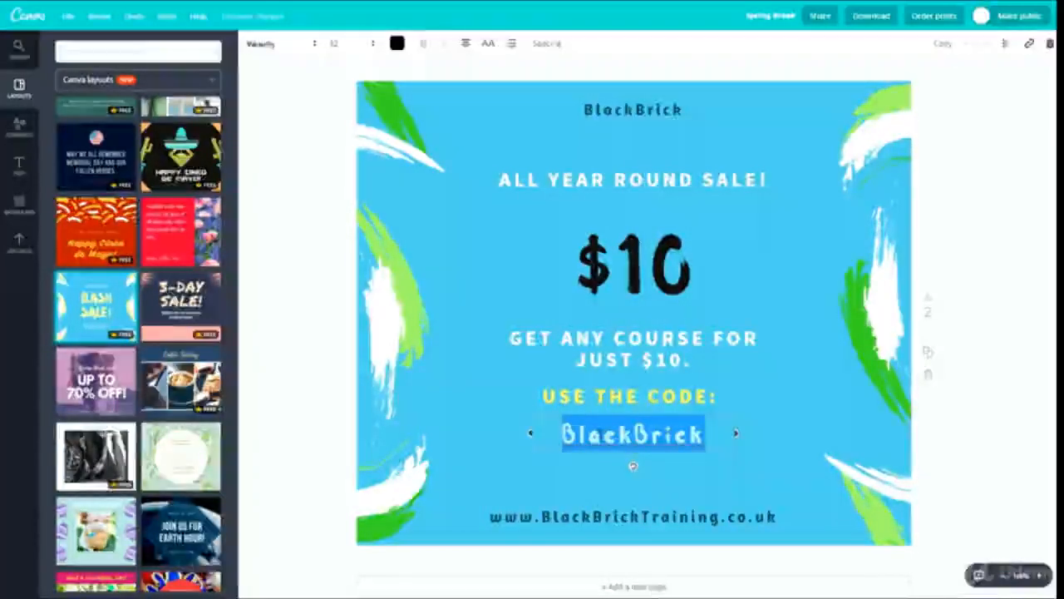
type("BLACKBRICK")
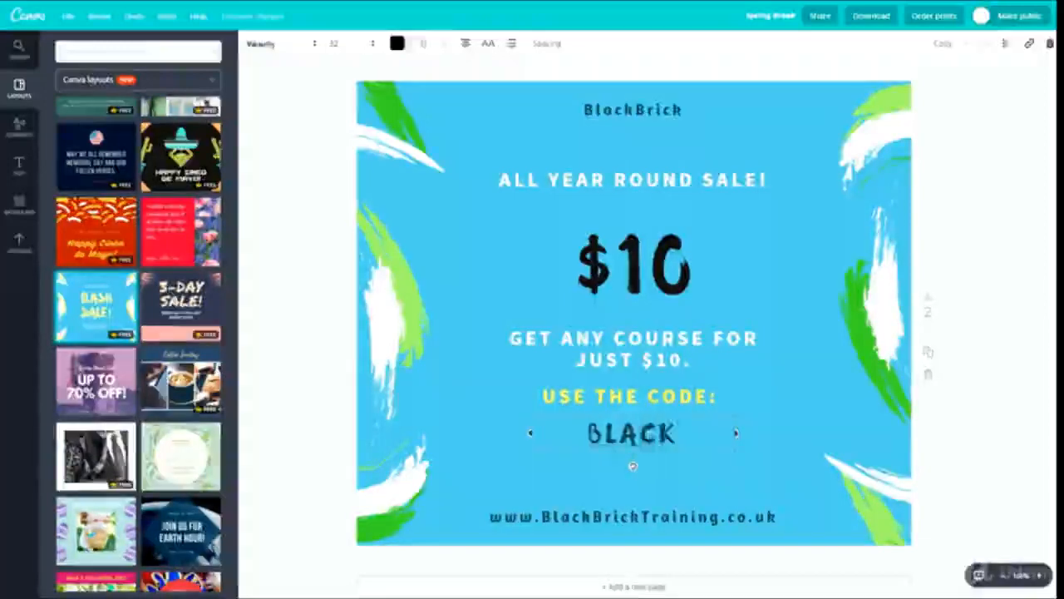
left_click(588, 471)
left_click(632, 437)
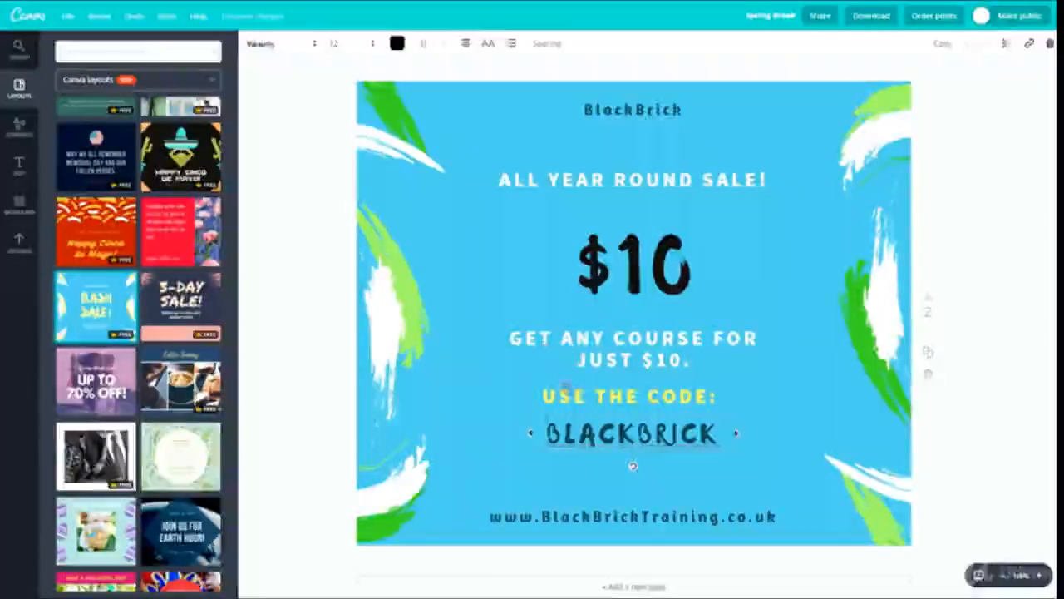
left_click_drag(598, 395, 595, 391)
left_click(589, 469)
left_click(973, 248)
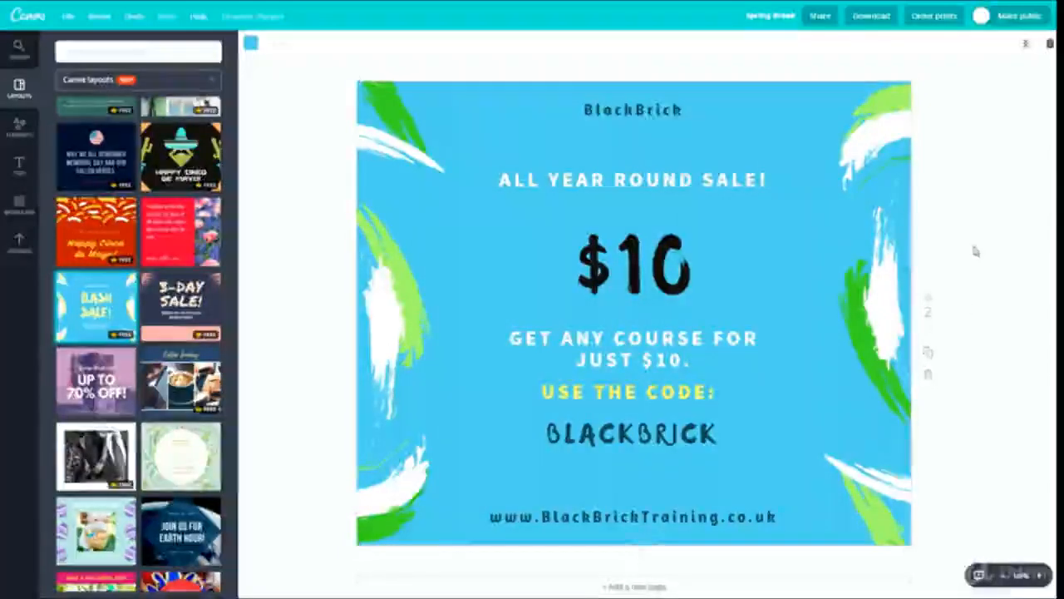
Set the size of the "BlackBrick" company name to 24 and move it up slightly
left_click(602, 108)
left_click(349, 47)
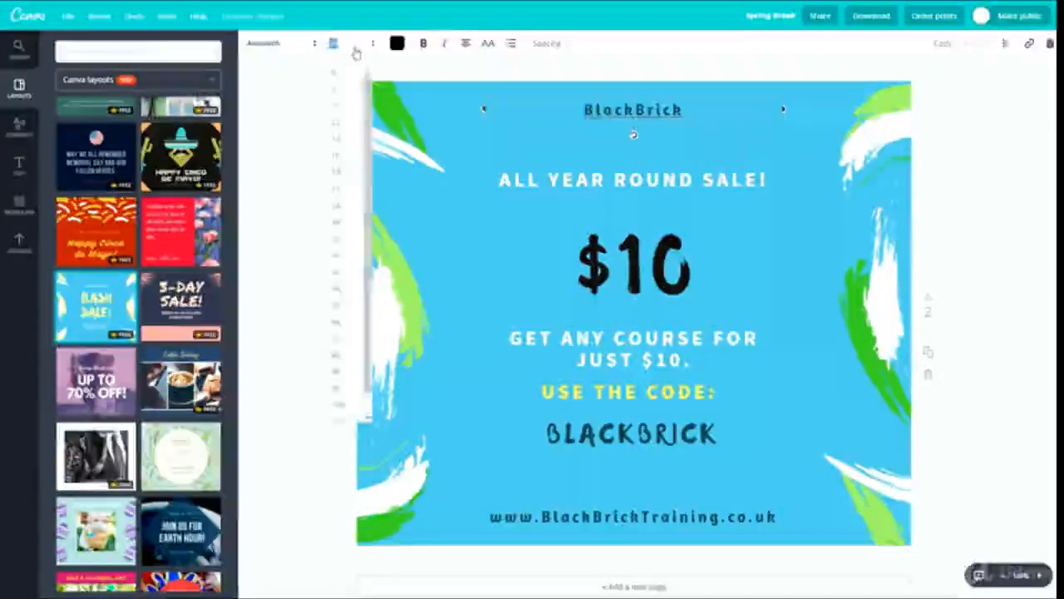
left_click(337, 207)
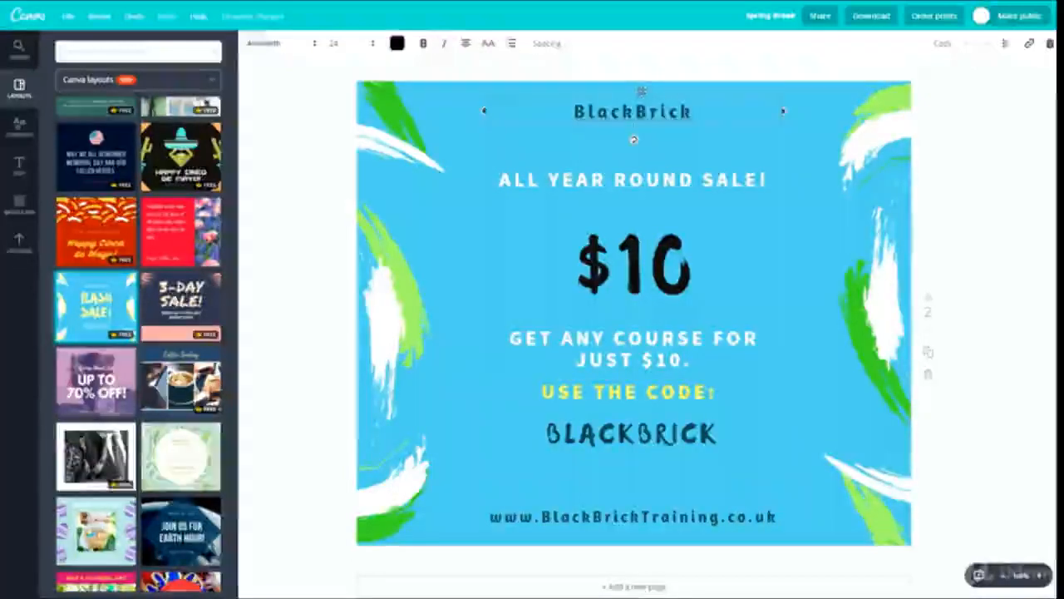
left_click(938, 227)
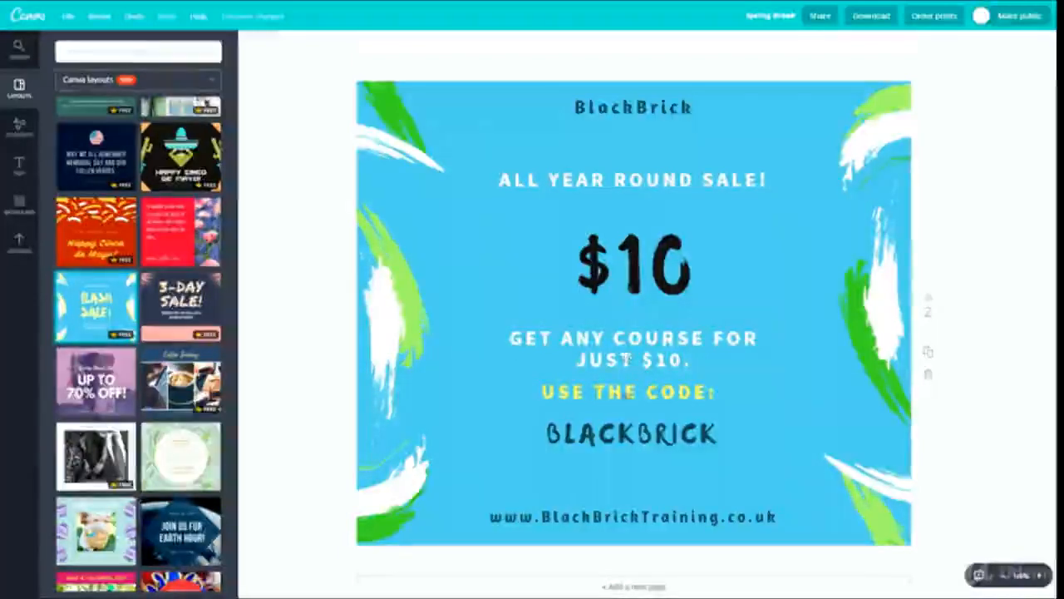
left_click(603, 177)
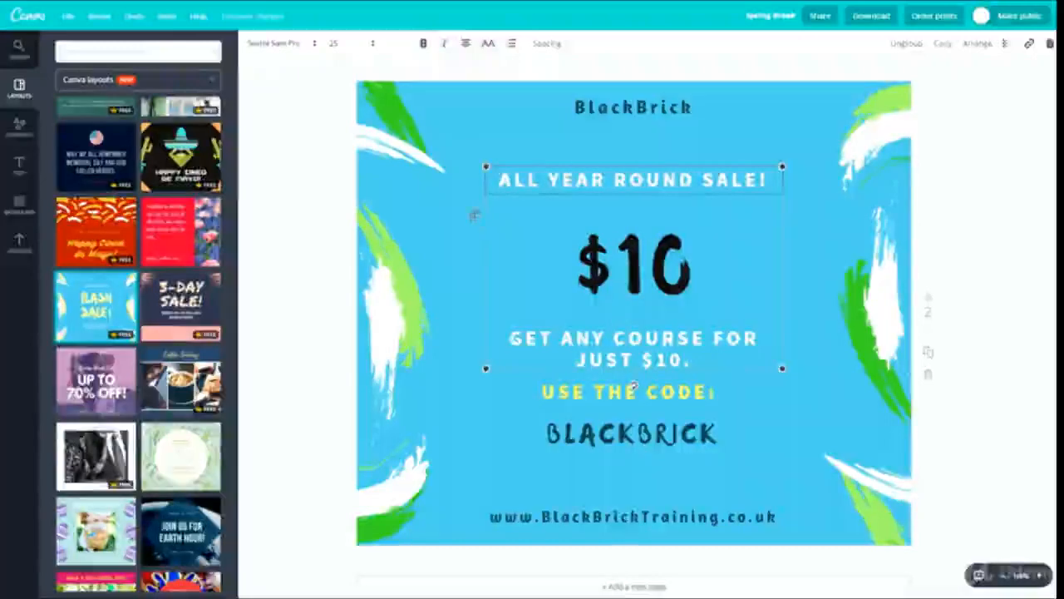
left_click(957, 143)
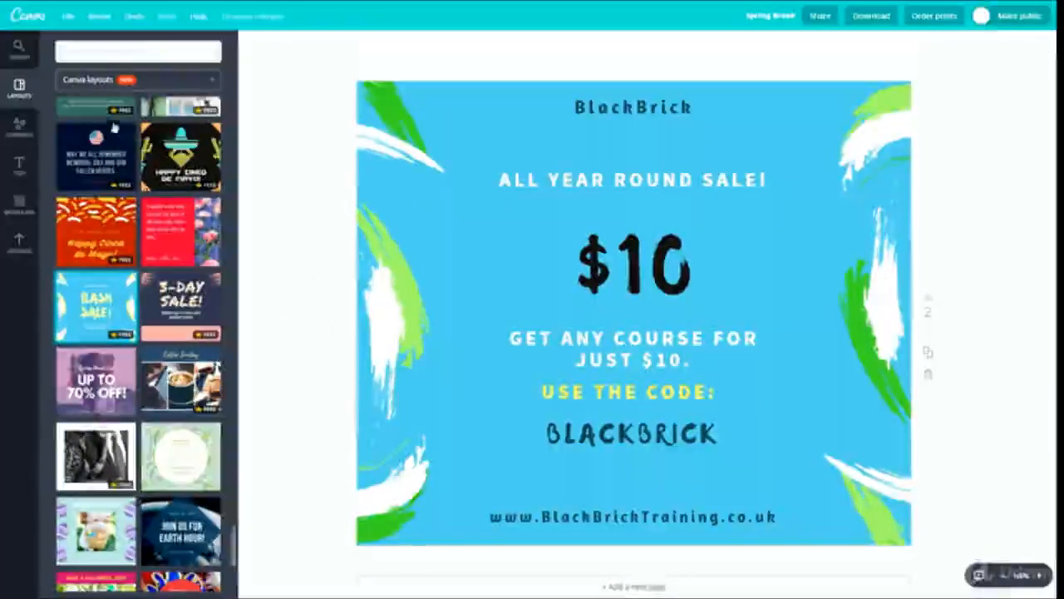
Try orange and a stronger blue as the sale page's background colour, and undo the background change
left_click(20, 127)
left_click(19, 164)
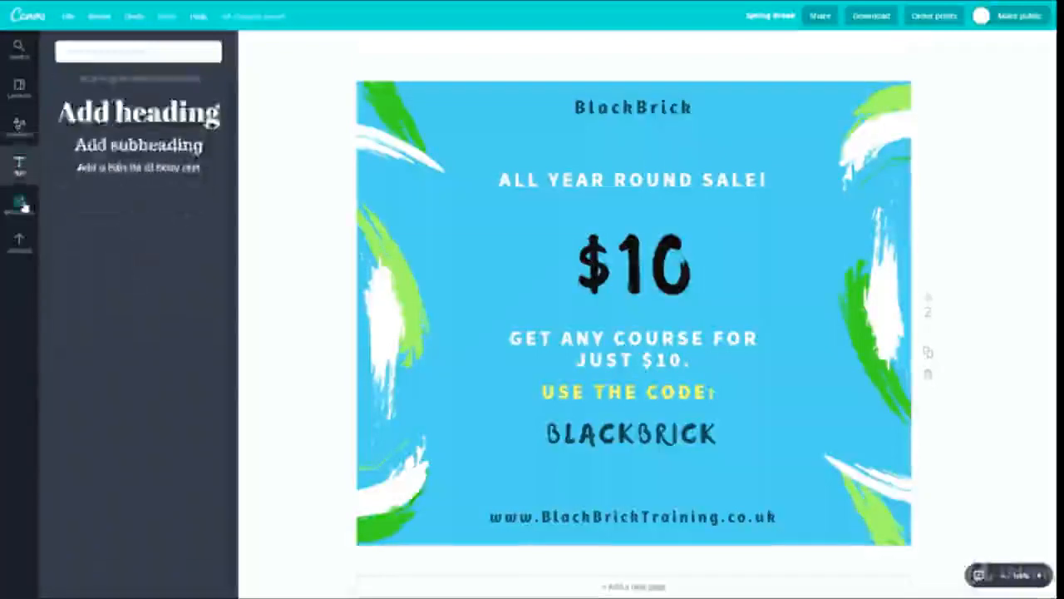
left_click(21, 204)
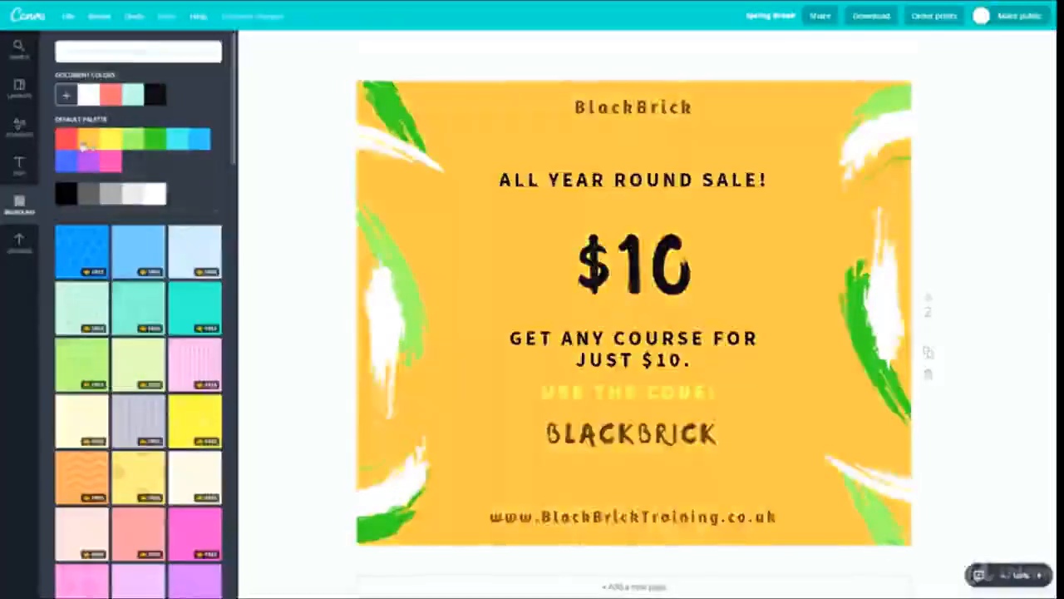
left_click(537, 209)
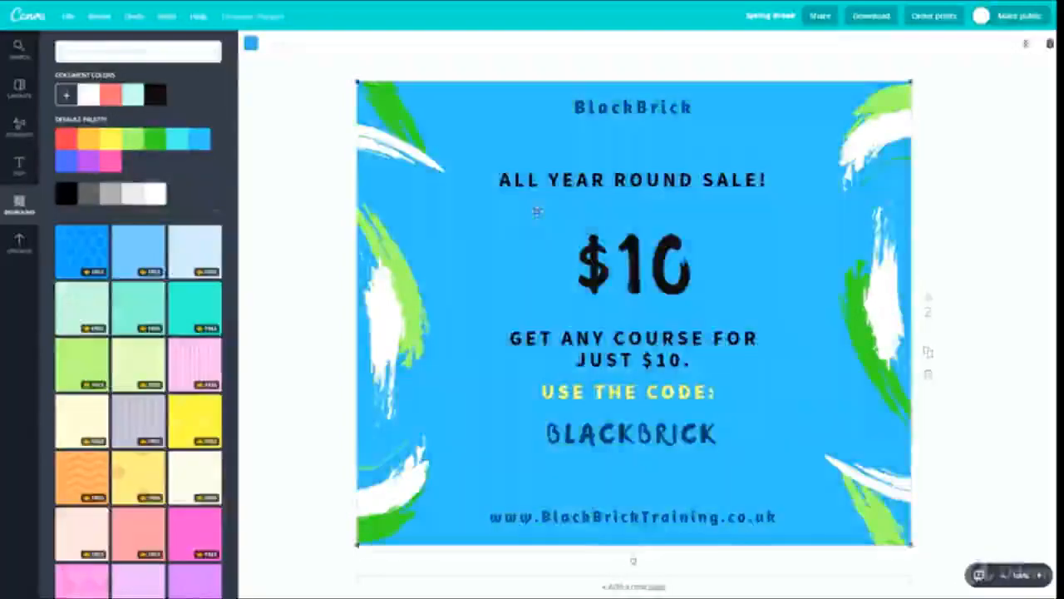
key("ctrl+z")
left_click(269, 214)
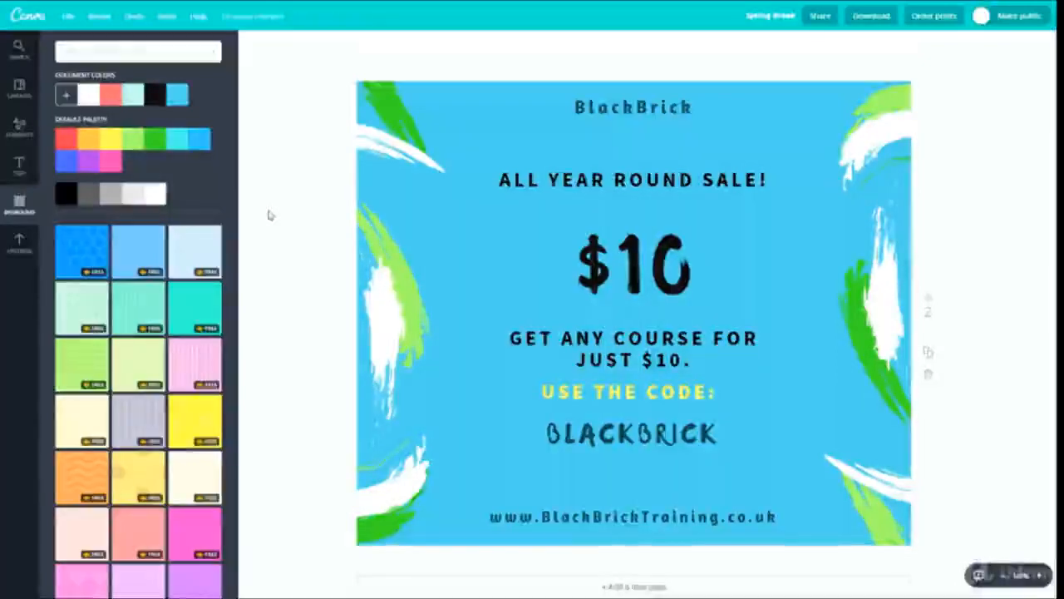
Rename the design as "facebook post design"
left_click(771, 15)
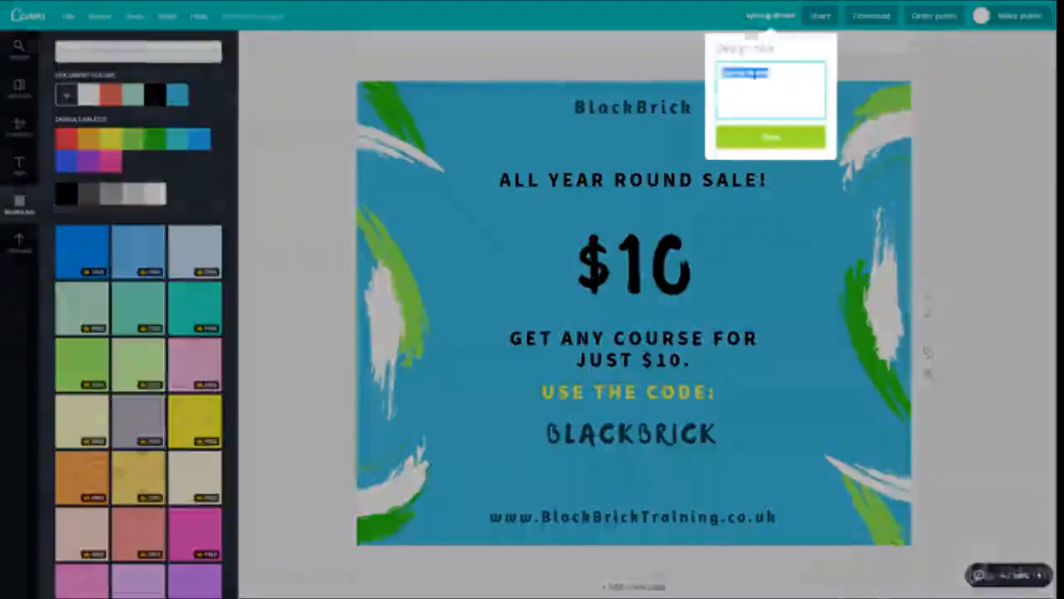
type("N")
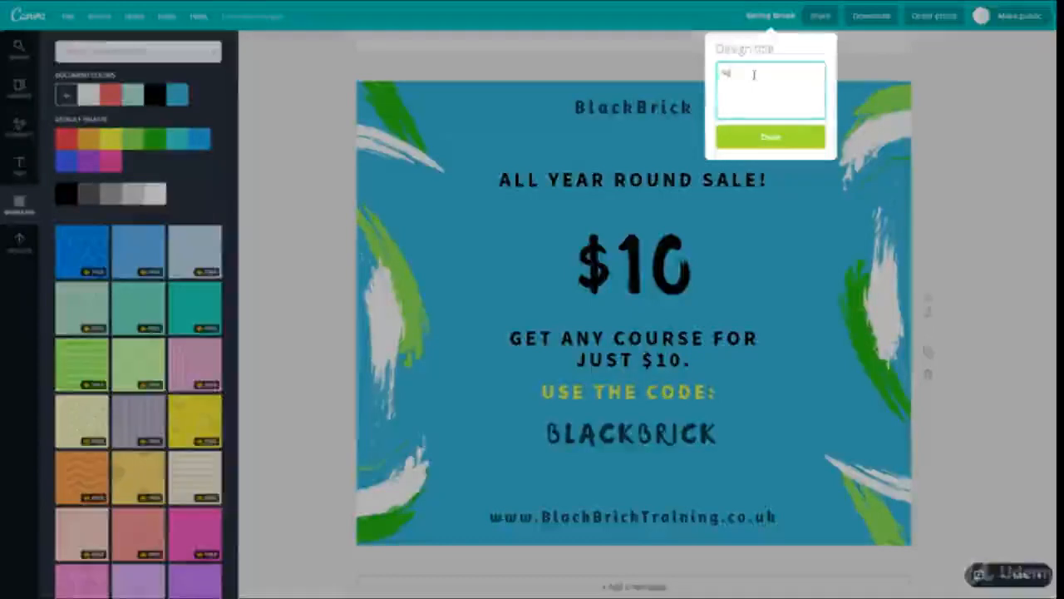
type("ew facebook p")
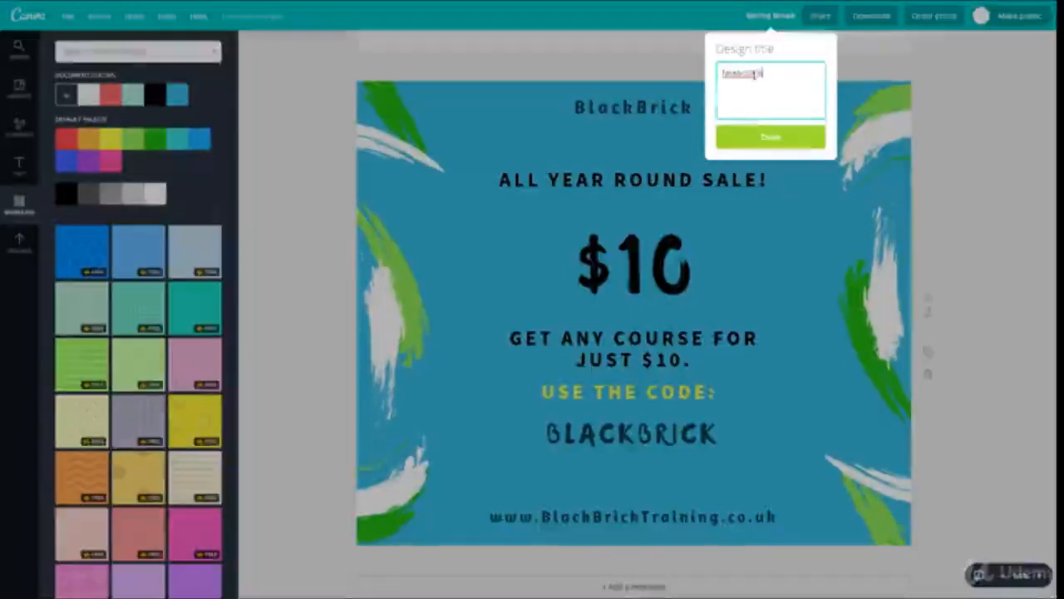
type("ost design")
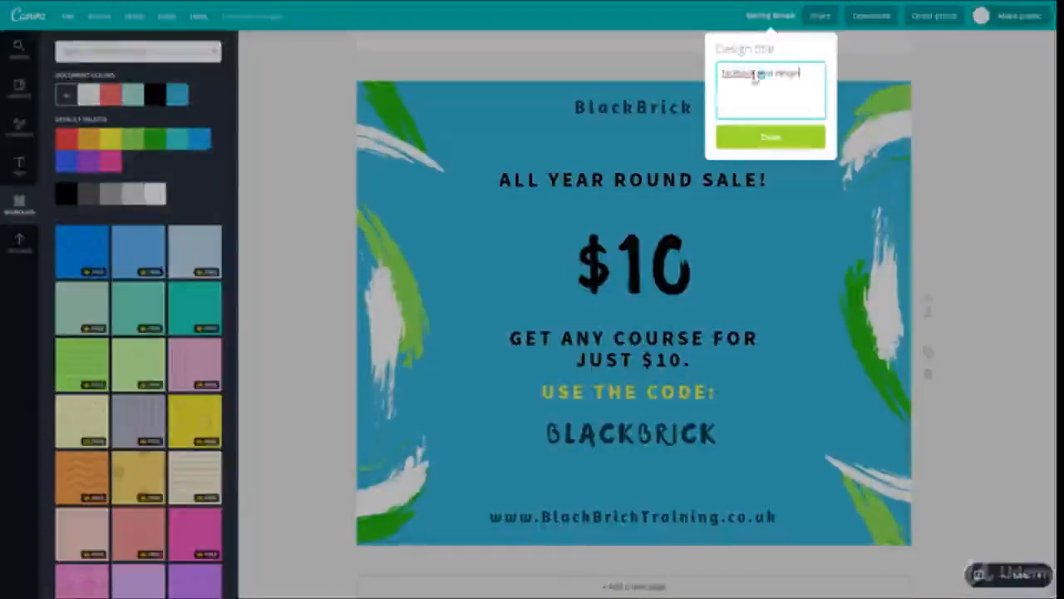
key("Return")
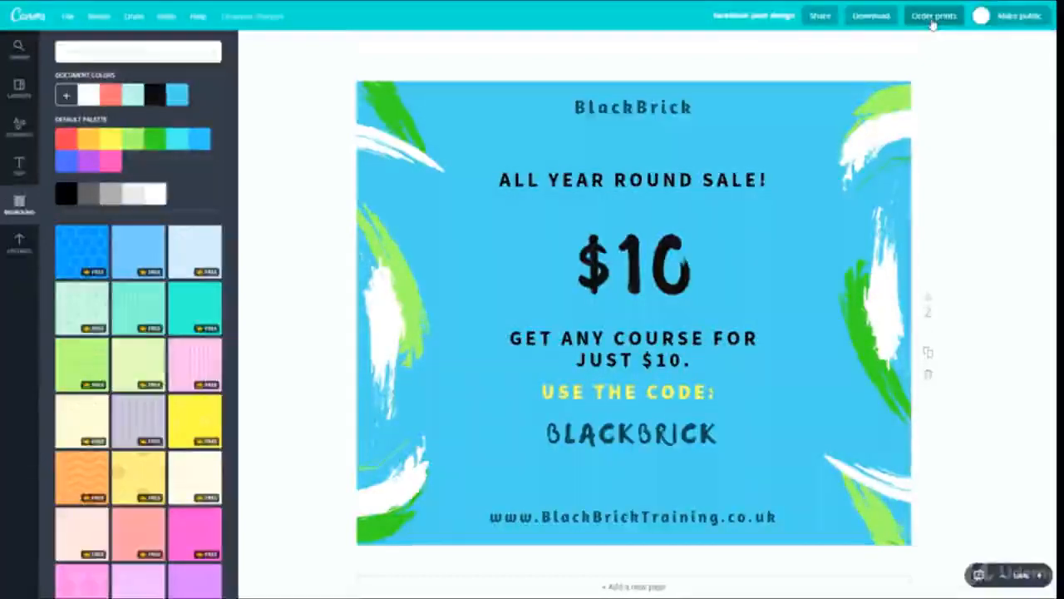
Examine the print sizes offered for ordering prints of the design, and close the print order options without choosing one
left_click(933, 19)
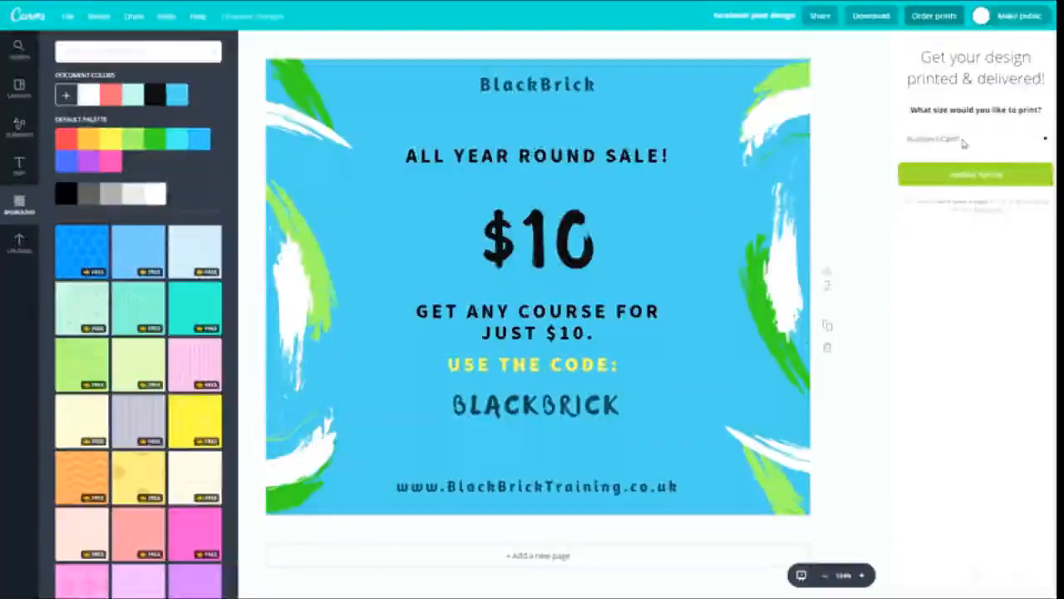
left_click(960, 140)
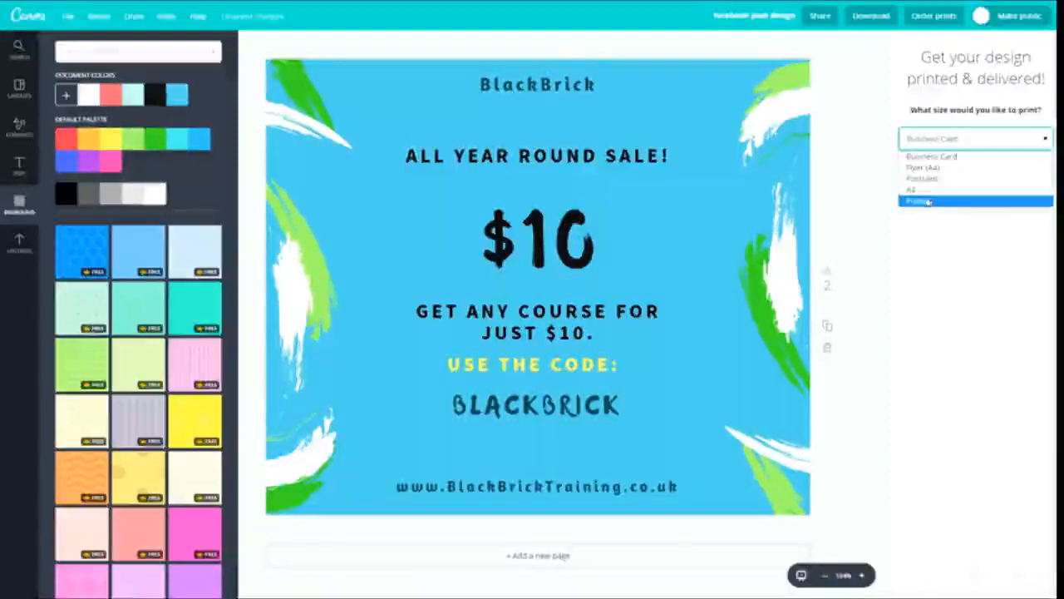
left_click(933, 242)
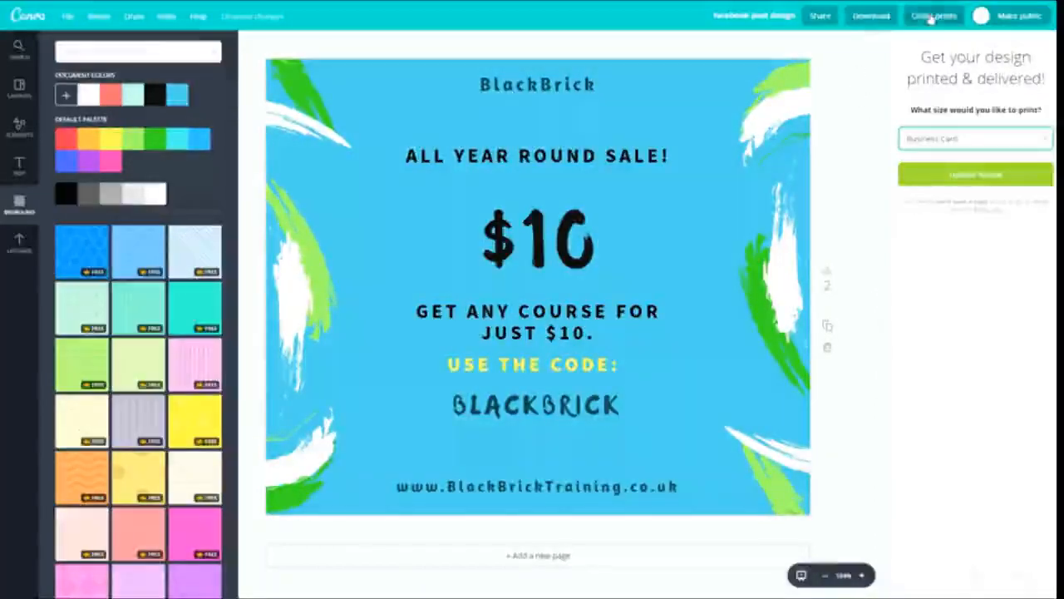
left_click(934, 16)
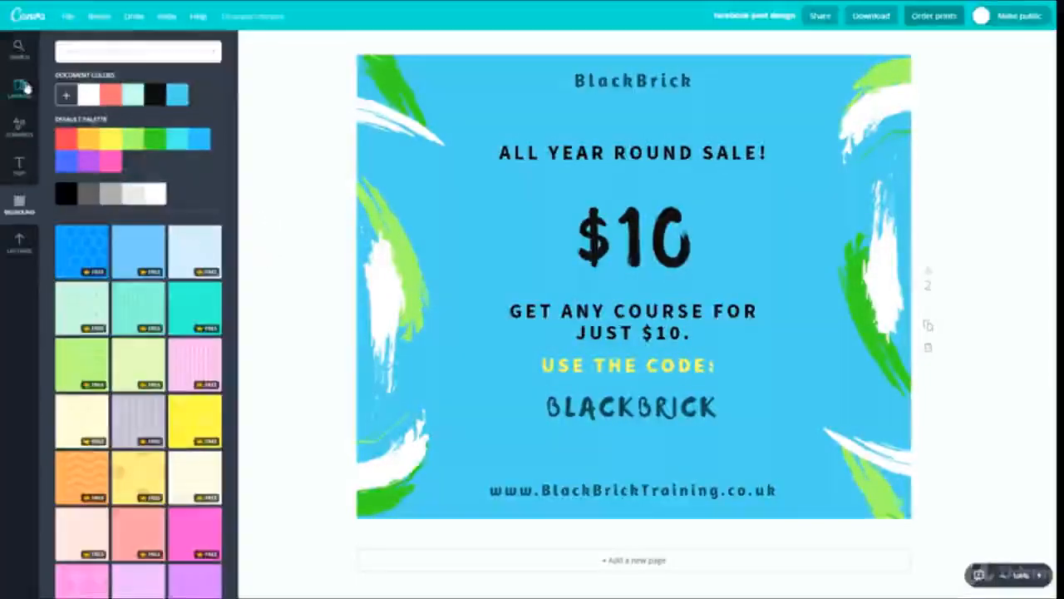
Browse through the ready-made Canva layouts for further post designs
left_click(19, 86)
scroll(158, 239, "down", 10)
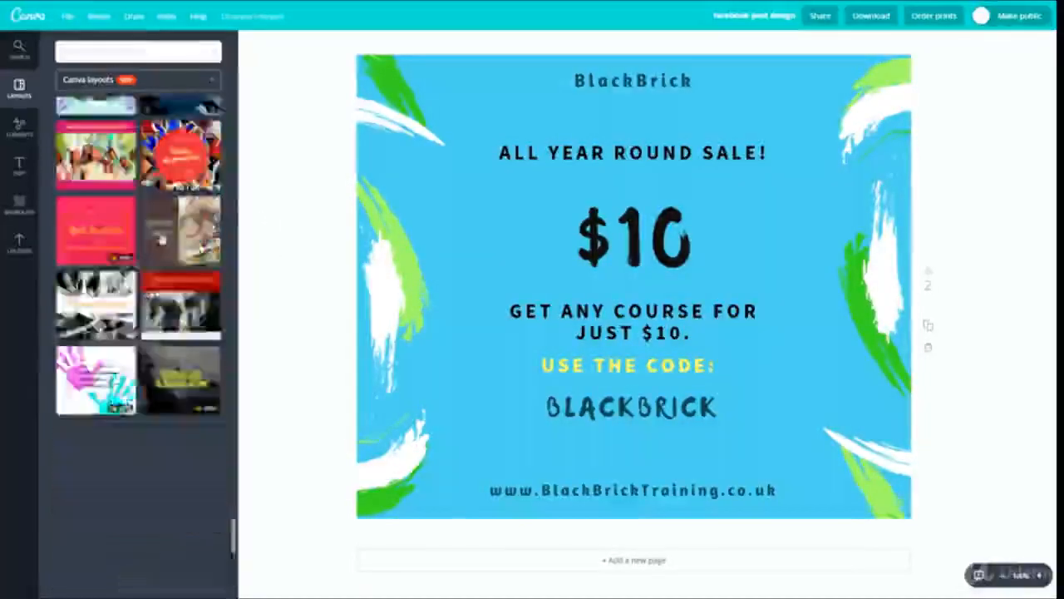
scroll(156, 230, "down", 10)
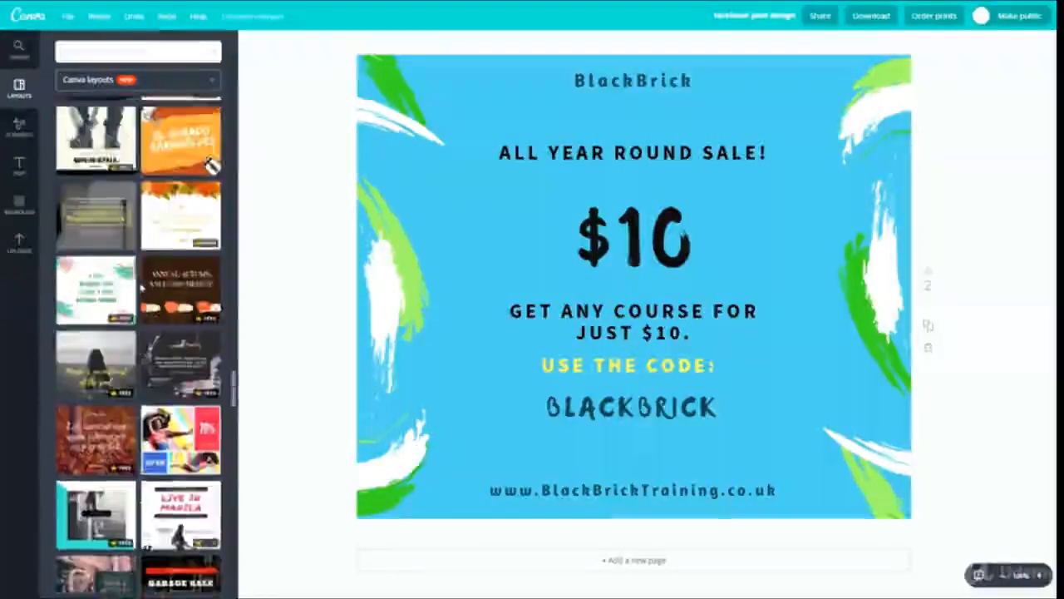